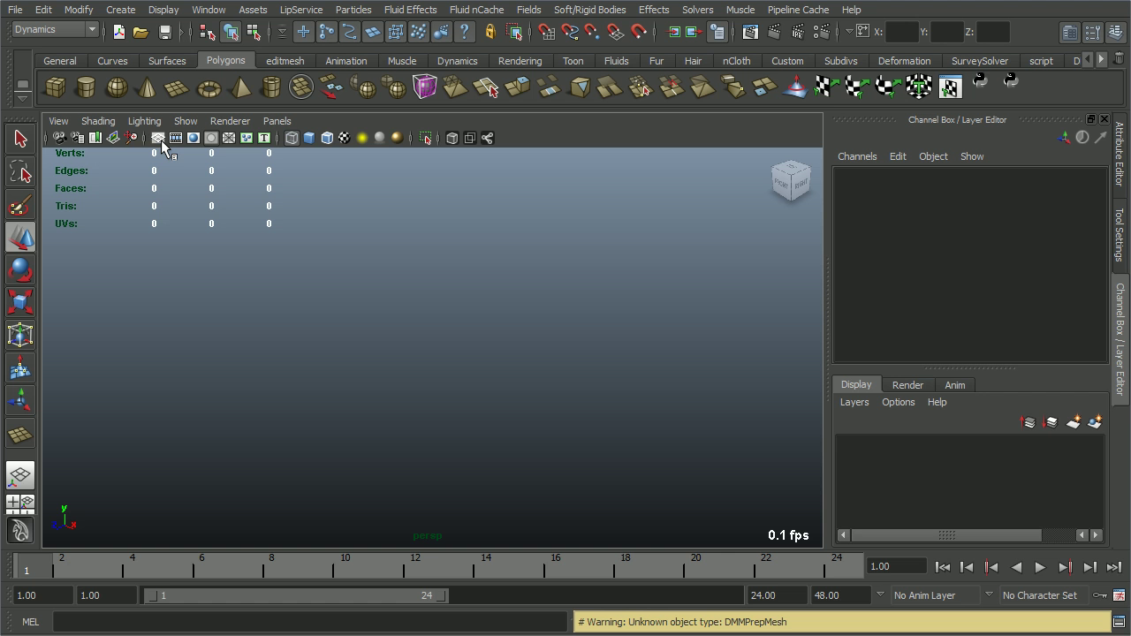
# Turn on the ground grid, orbit the view, and drag out polygon plane pPlane1 across the grid.
pyautogui.click(163, 142)
pyautogui.scroll(-2, 344, 329)
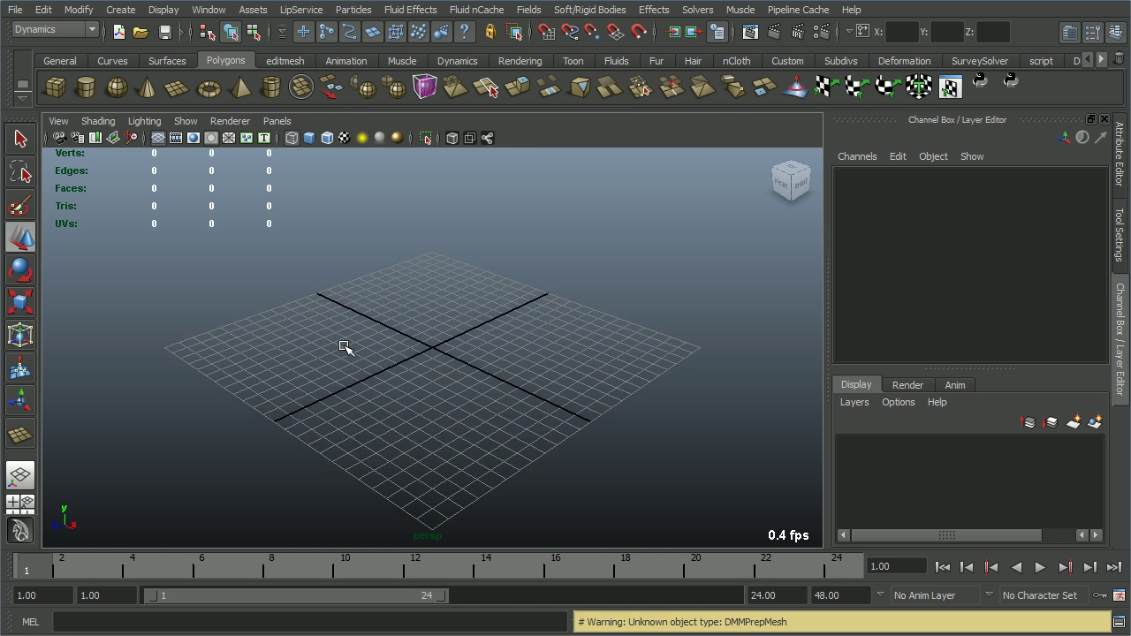
pyautogui.moveTo(328, 360)
pyautogui.keyDown('alt'); pyautogui.mouseDown()
pyautogui.moveTo(410, 366)
pyautogui.moveTo(321, 374)
pyautogui.mouseUp(); pyautogui.keyUp('alt')
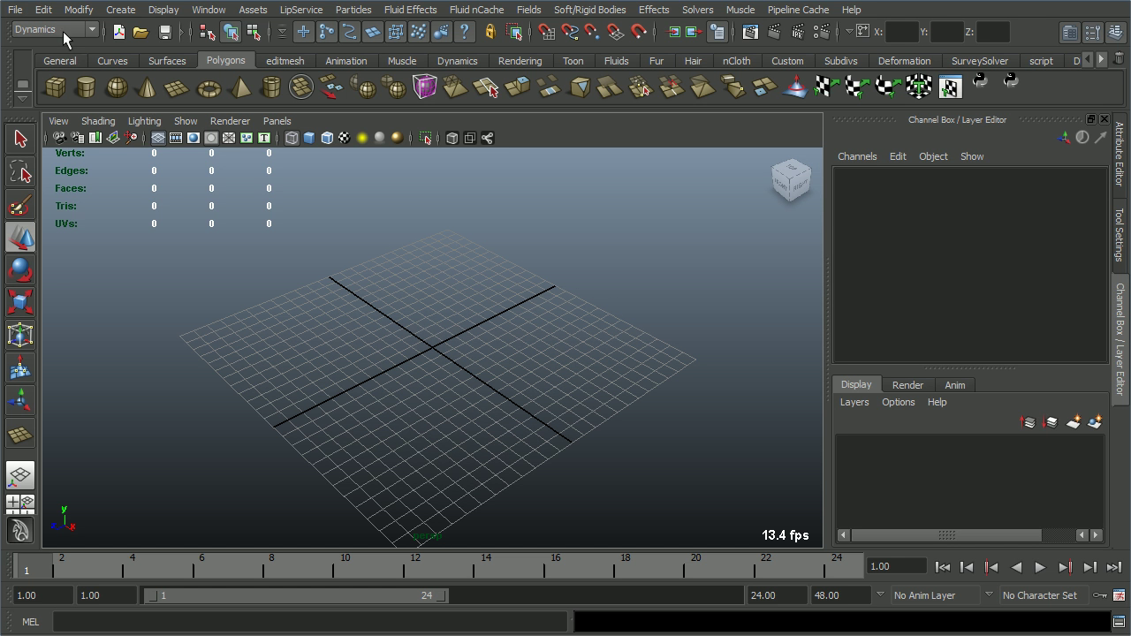
pyautogui.moveTo(317, 343)
pyautogui.keyDown('alt'); pyautogui.mouseDown()
pyautogui.moveTo(544, 321)
pyautogui.moveTo(324, 344)
pyautogui.mouseUp(); pyautogui.keyUp('alt')
pyautogui.keyDown('alt'); pyautogui.moveTo(369, 399); pyautogui.dragTo(374, 357); pyautogui.keyUp('alt')
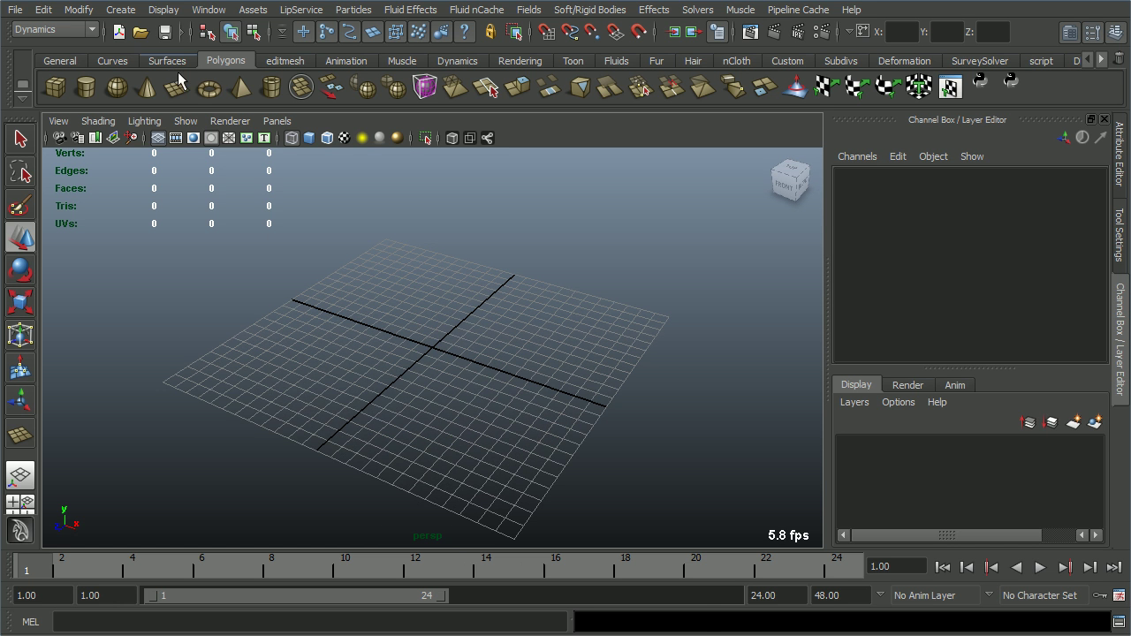
pyautogui.click(177, 87)
pyautogui.moveTo(167, 383); pyautogui.dragTo(664, 339)
# Set the plane's translate X, Y, Z to 0 and its polyPlane1 width and height to 24.
pyautogui.moveTo(1060, 191); pyautogui.dragTo(1063, 223)
pyautogui.write('0')
pyautogui.press('Return')
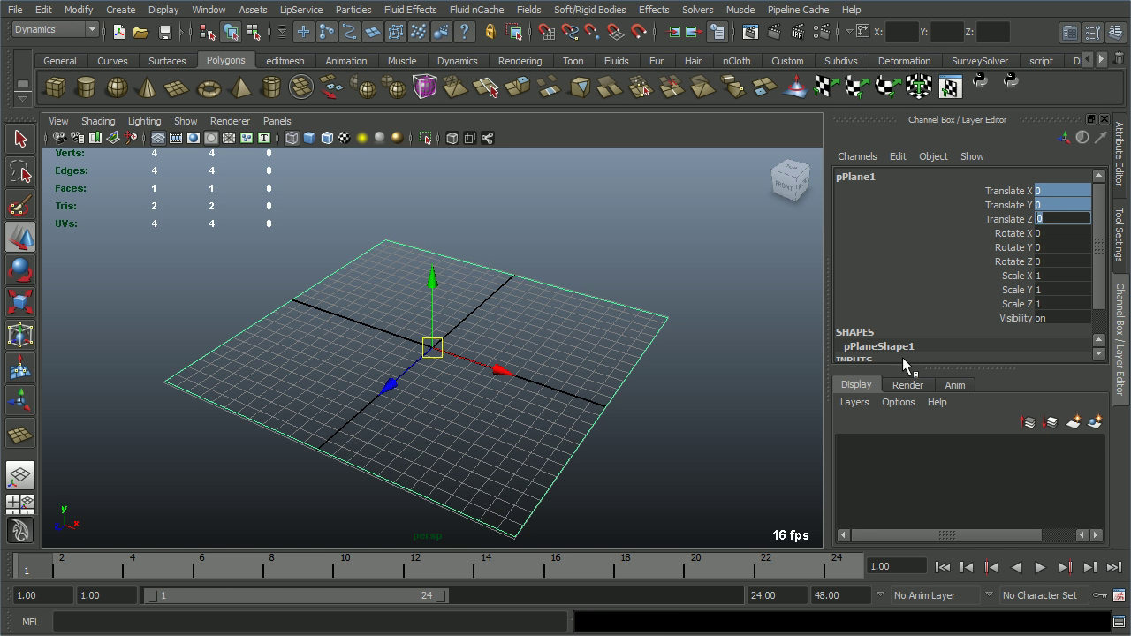
pyautogui.scroll(-2, 884, 349)
pyautogui.click(889, 341)
pyautogui.moveTo(1051, 285); pyautogui.dragTo(1060, 300)
pyautogui.write('24')
pyautogui.press('Return')
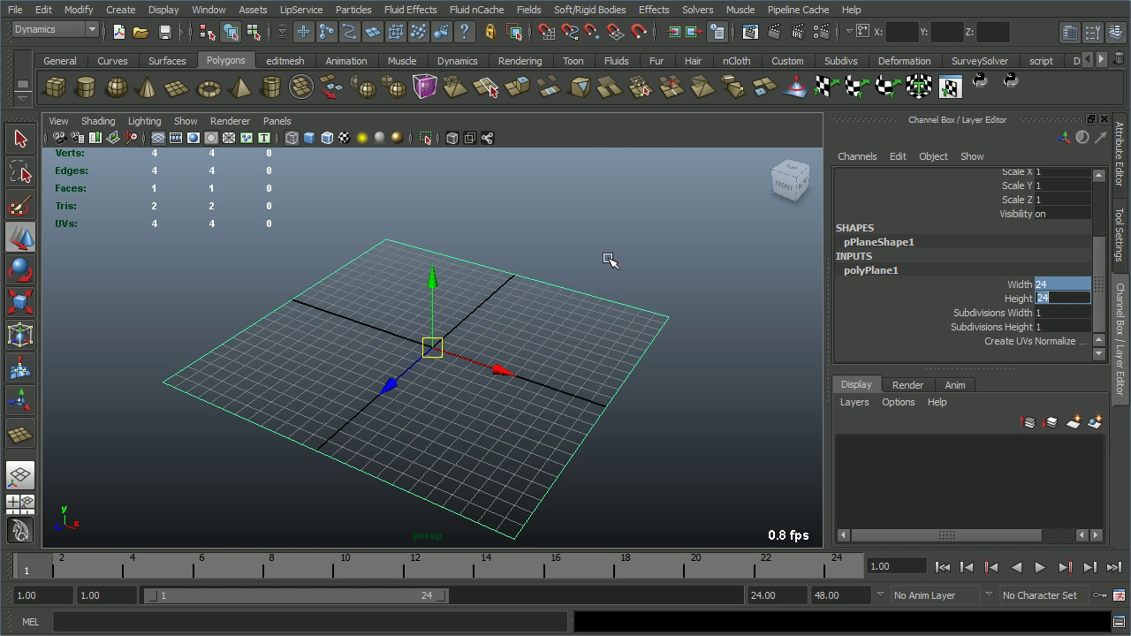
# Deselect the plane, hide the grid, and view it smooth-shaded from a new angle.
pyautogui.click(655, 272)
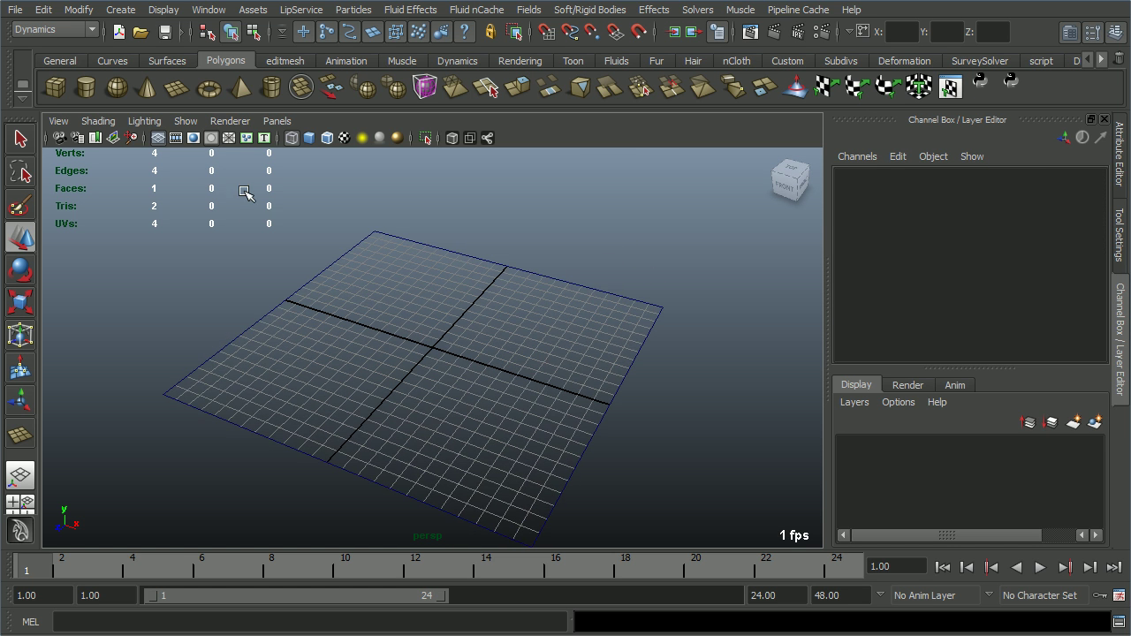
pyautogui.click(158, 138)
pyautogui.click(309, 138)
pyautogui.keyDown('alt'); pyautogui.moveTo(241, 308); pyautogui.dragTo(379, 387); pyautogui.keyUp('alt')
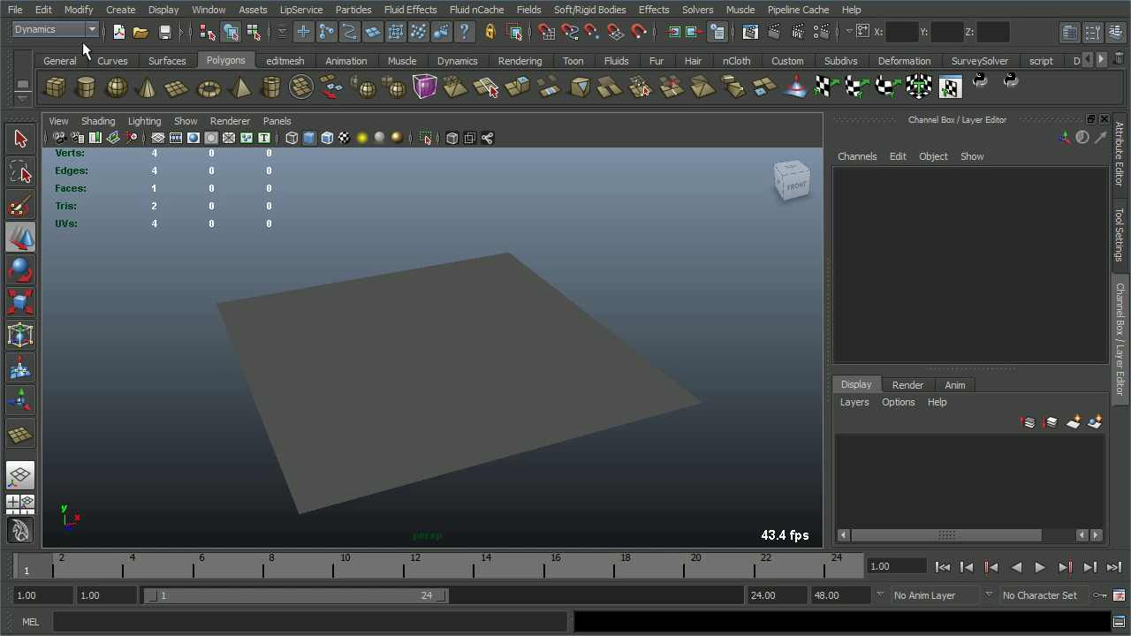
# Switch to the Dynamics menu set and bring up the Create Emitter options.
pyautogui.click(53, 29)
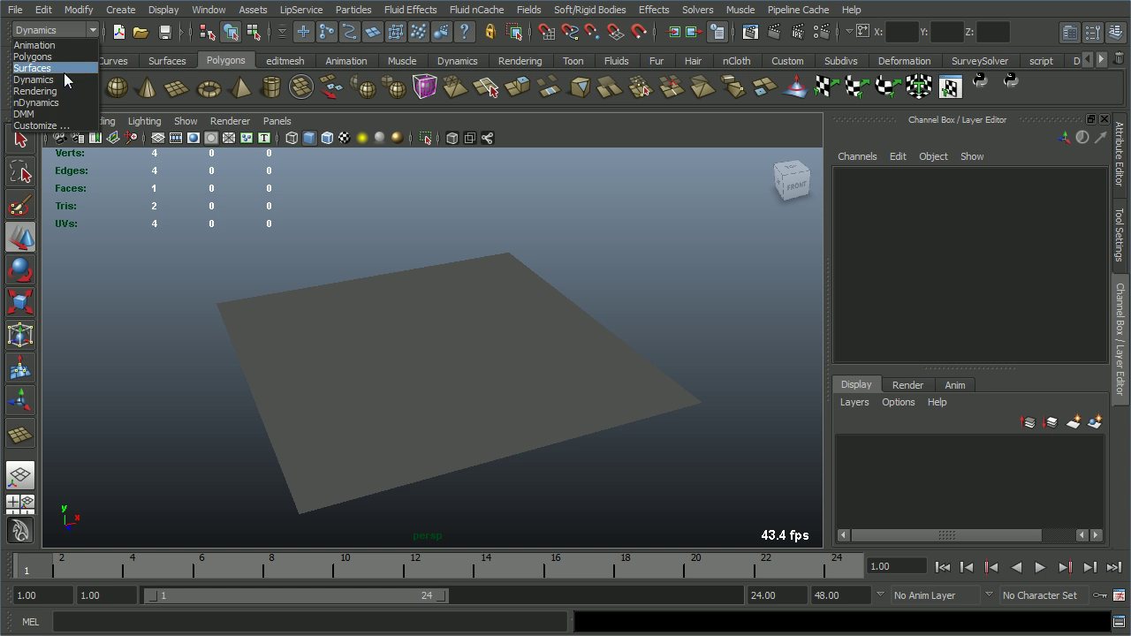
pyautogui.click(62, 80)
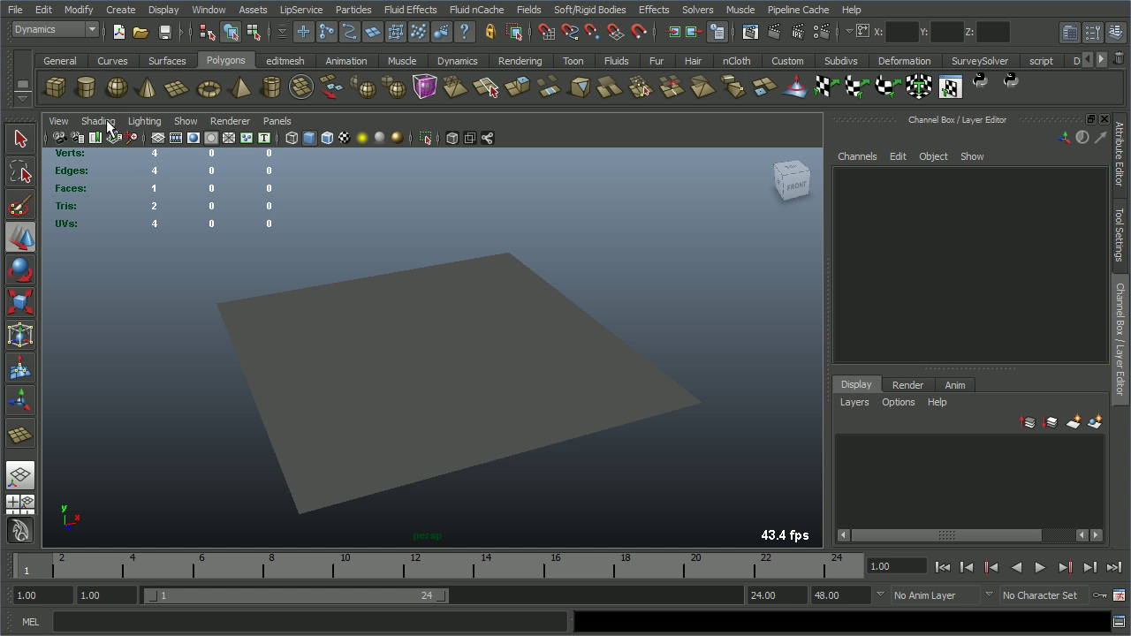
pyautogui.click(362, 16)
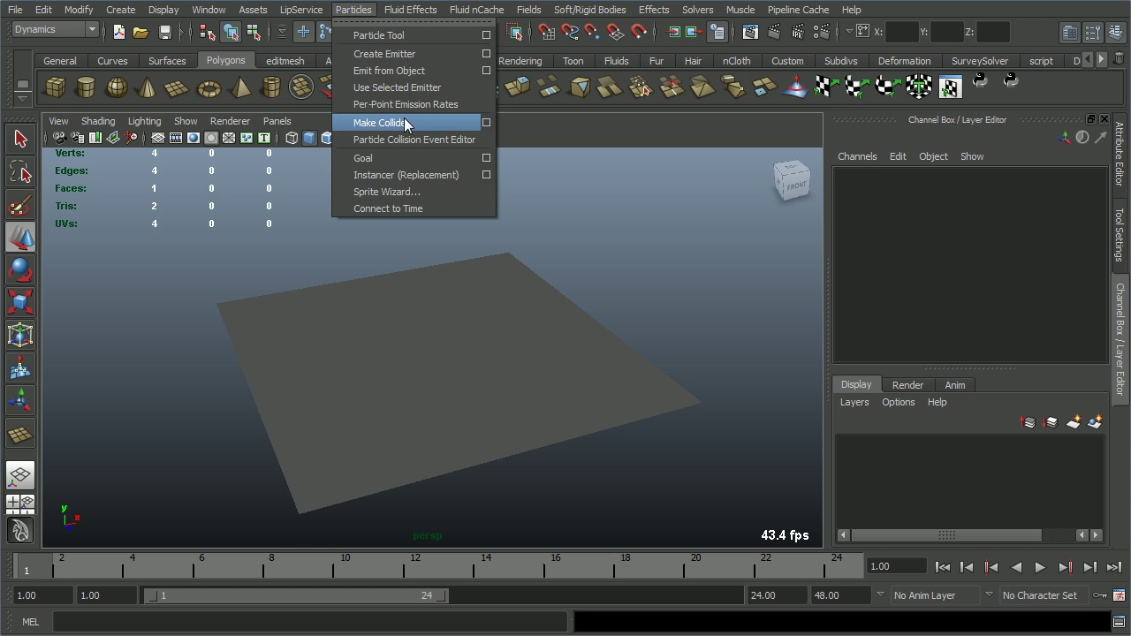
pyautogui.click(486, 54)
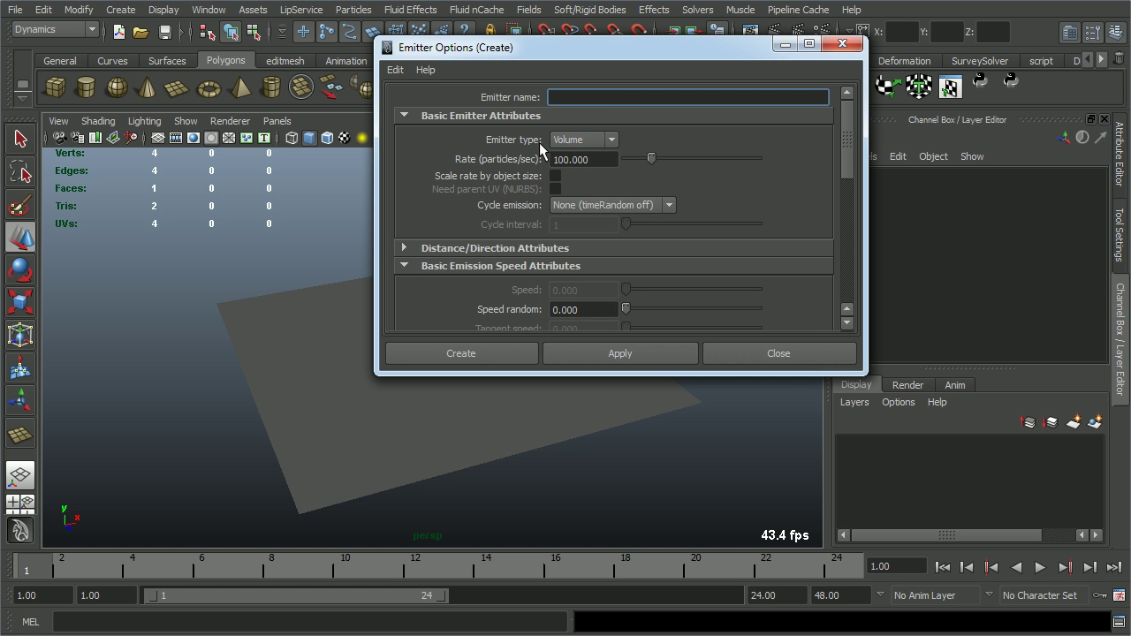
# Reset the emitter options to defaults and set the emitter type to Volume at 100 particles/sec.
pyautogui.click(395, 69)
pyautogui.click(461, 110)
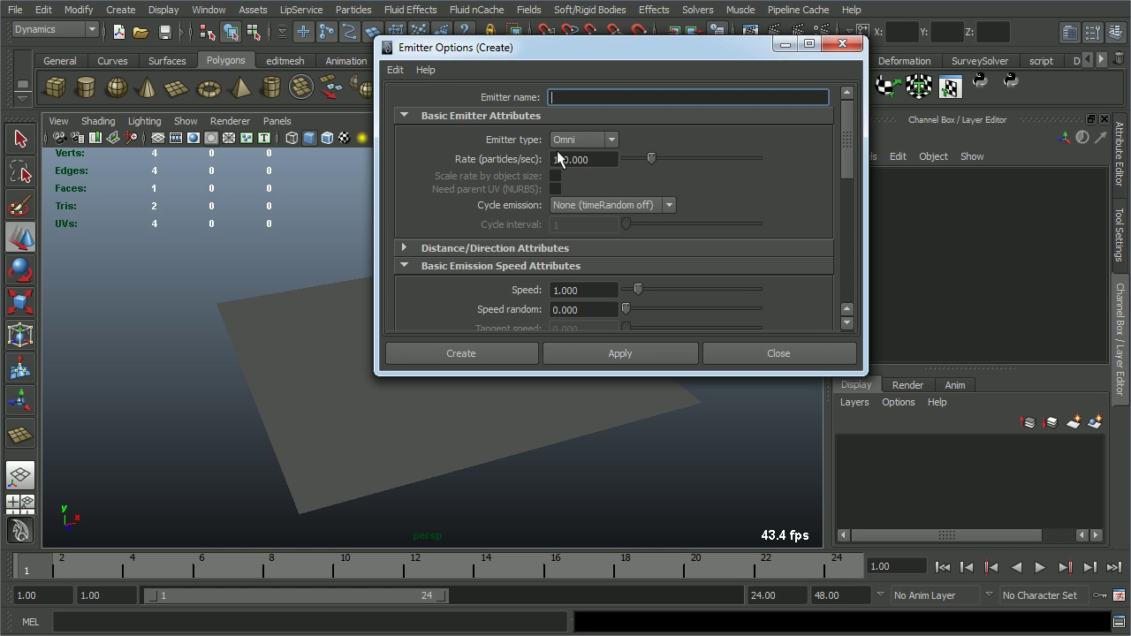
pyautogui.click(585, 142)
pyautogui.click(577, 180)
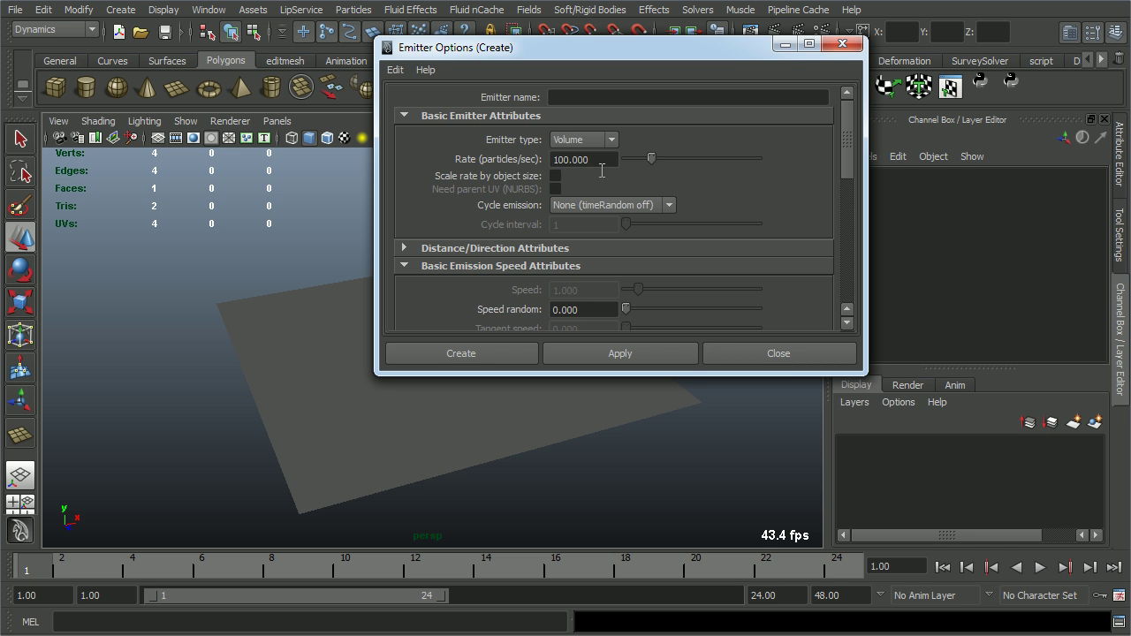
pyautogui.scroll(-3, 602, 171)
pyautogui.scroll(-3, 606, 226)
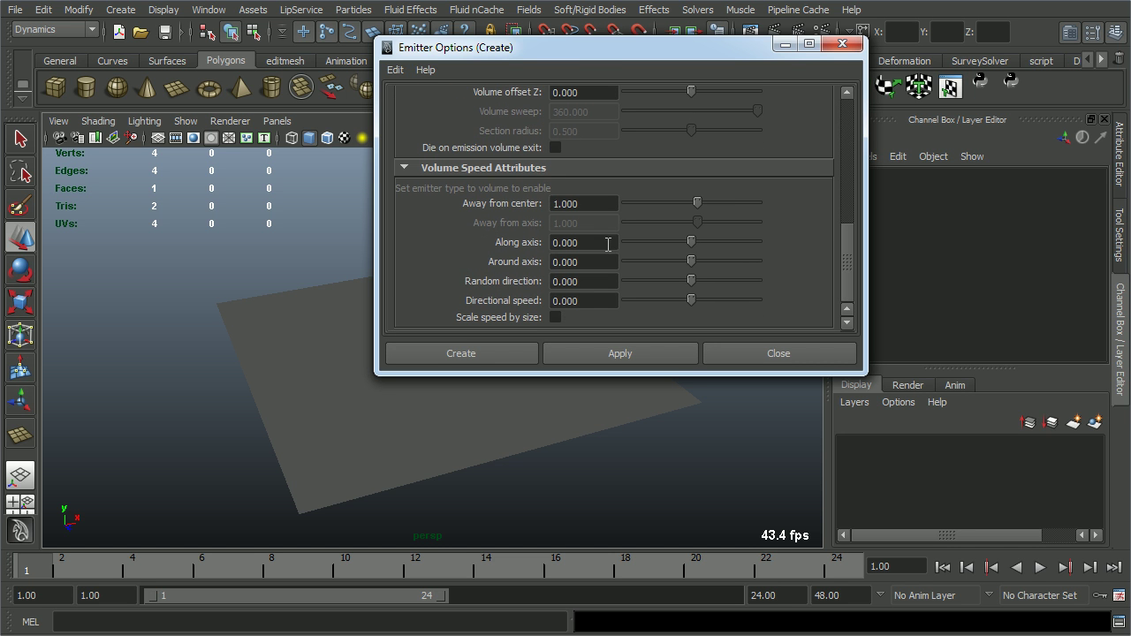
pyautogui.scroll(6, 574, 288)
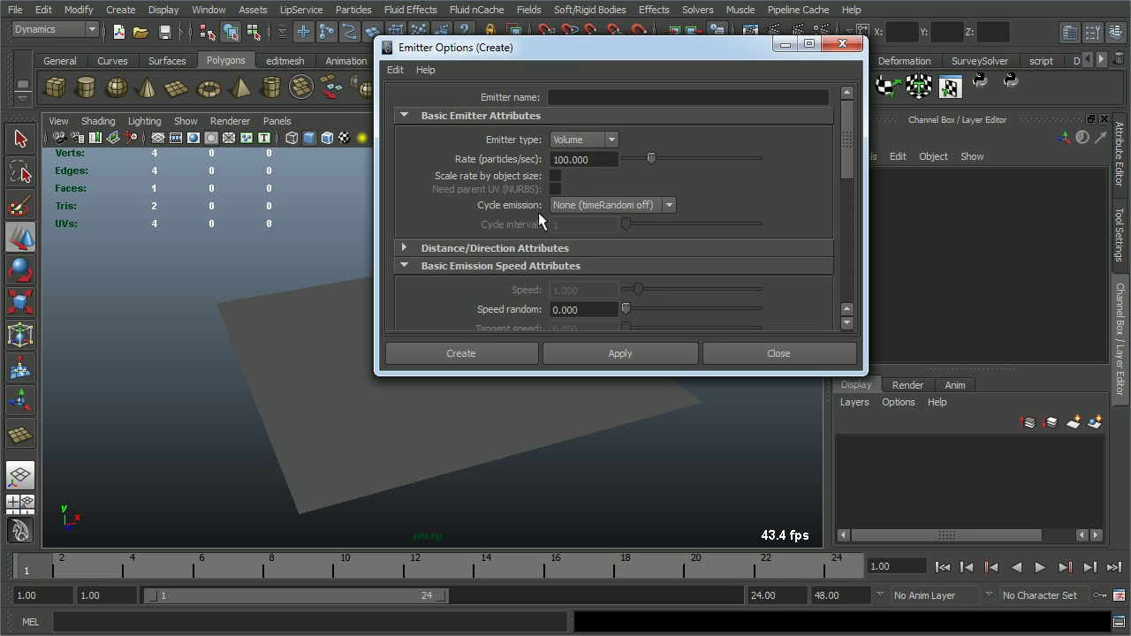
# Create the volume emitter and raise it to Y 14.925 above the plane.
pyautogui.click(523, 356)
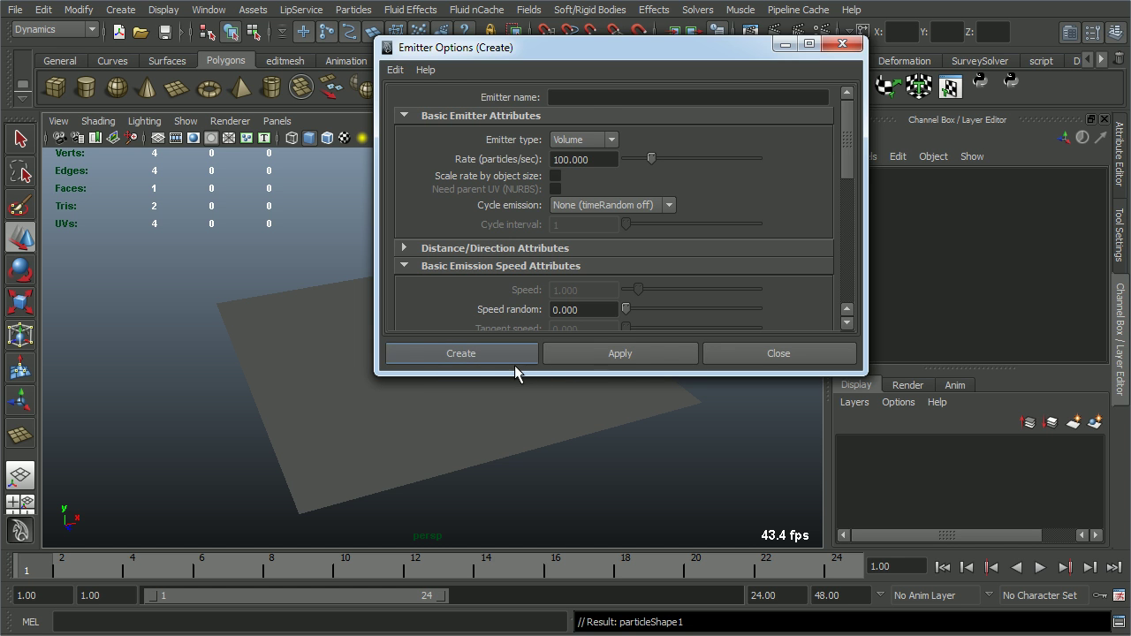
pyautogui.moveTo(444, 292); pyautogui.dragTo(442, 108)
pyautogui.keyDown('alt'); pyautogui.moveTo(525, 291); pyautogui.dragTo(511, 326); pyautogui.keyUp('alt')
pyautogui.moveTo(434, 235); pyautogui.dragTo(441, 212)
pyautogui.keyDown('alt'); pyautogui.moveTo(467, 341); pyautogui.dragTo(528, 346); pyautogui.keyUp('alt')
pyautogui.click(1120, 154)
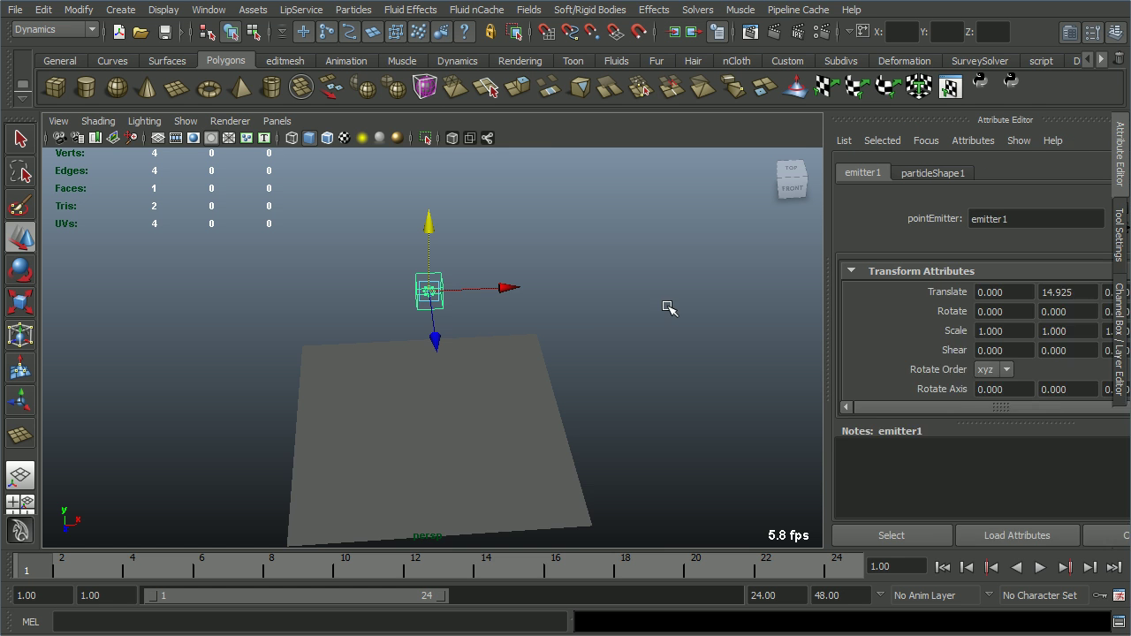
pyautogui.moveTo(429, 362)
pyautogui.keyDown('alt'); pyautogui.mouseDown()
pyautogui.moveTo(422, 369)
pyautogui.moveTo(440, 350)
pyautogui.moveTo(429, 356)
pyautogui.mouseUp(); pyautogui.keyUp('alt')
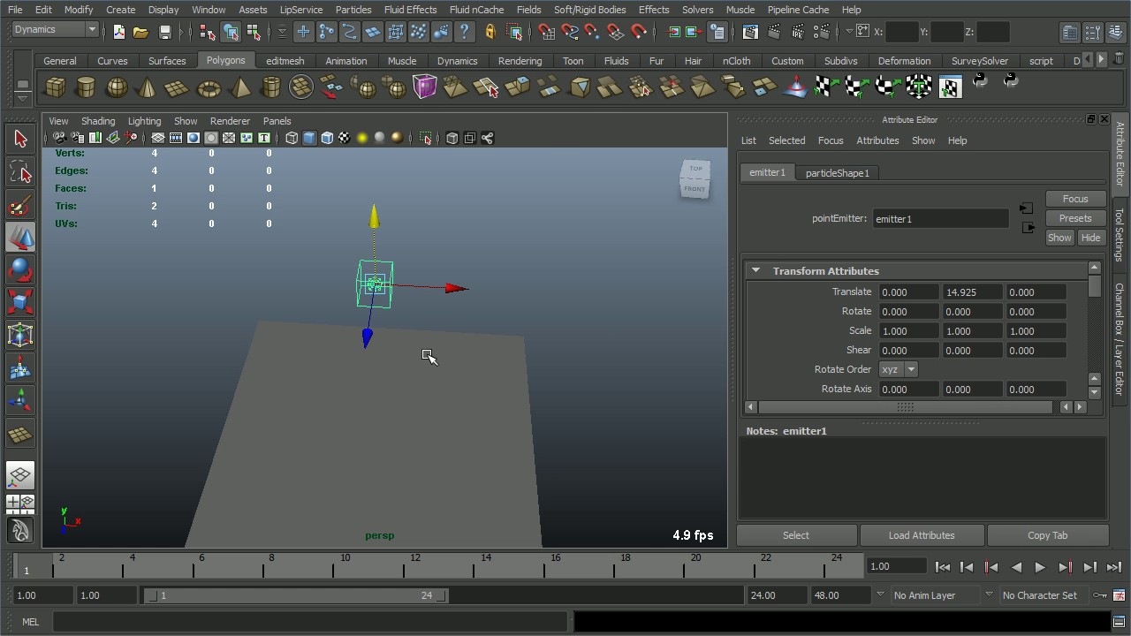
# Scale emitter1 to 10 in X and Z, then deselect it.
pyautogui.press('r')
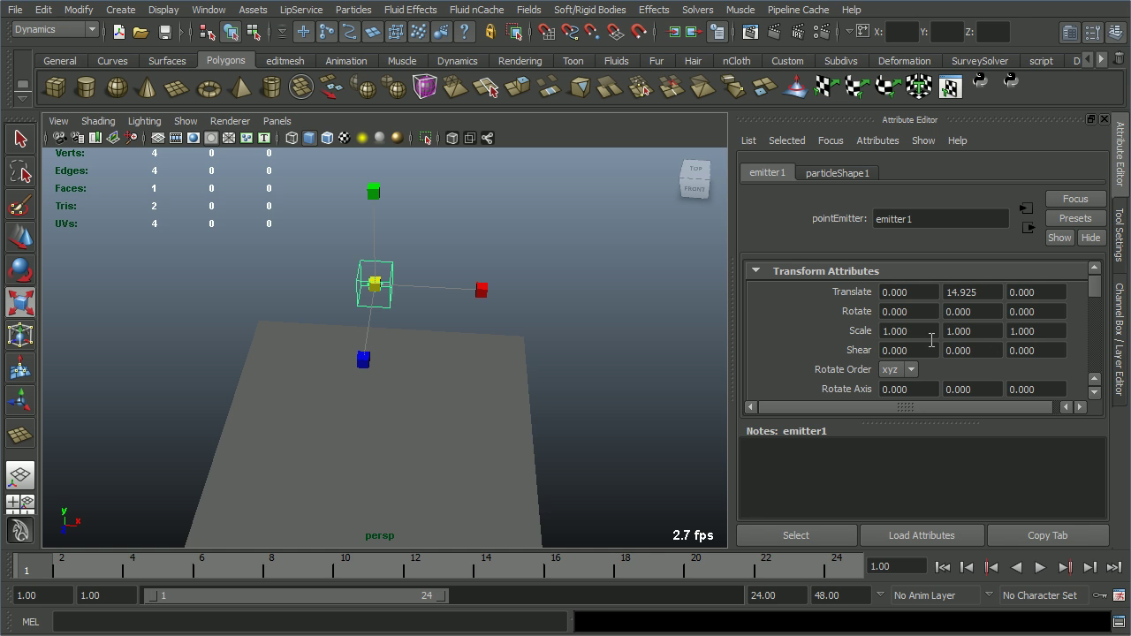
pyautogui.click(931, 338)
pyautogui.write('12')
pyautogui.press('BackSpace')
pyautogui.write('0')
pyautogui.press('Return')
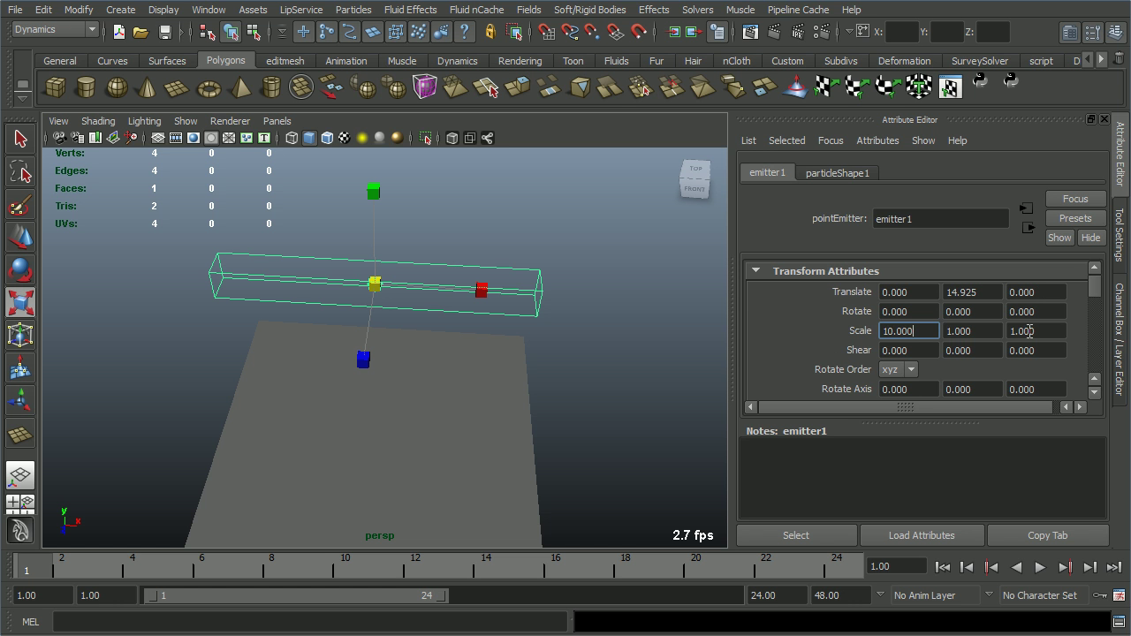
pyautogui.click(1029, 332)
pyautogui.write('10')
pyautogui.press('Return')
pyautogui.click(607, 391)
pyautogui.keyDown('alt'); pyautogui.moveTo(607, 392); pyautogui.dragTo(465, 356); pyautogui.keyUp('alt')
# Set the playback end frame to 480.
pyautogui.click(768, 595)
pyautogui.doubleClick(767, 596)
pyautogui.write('480')
pyautogui.press('Return')
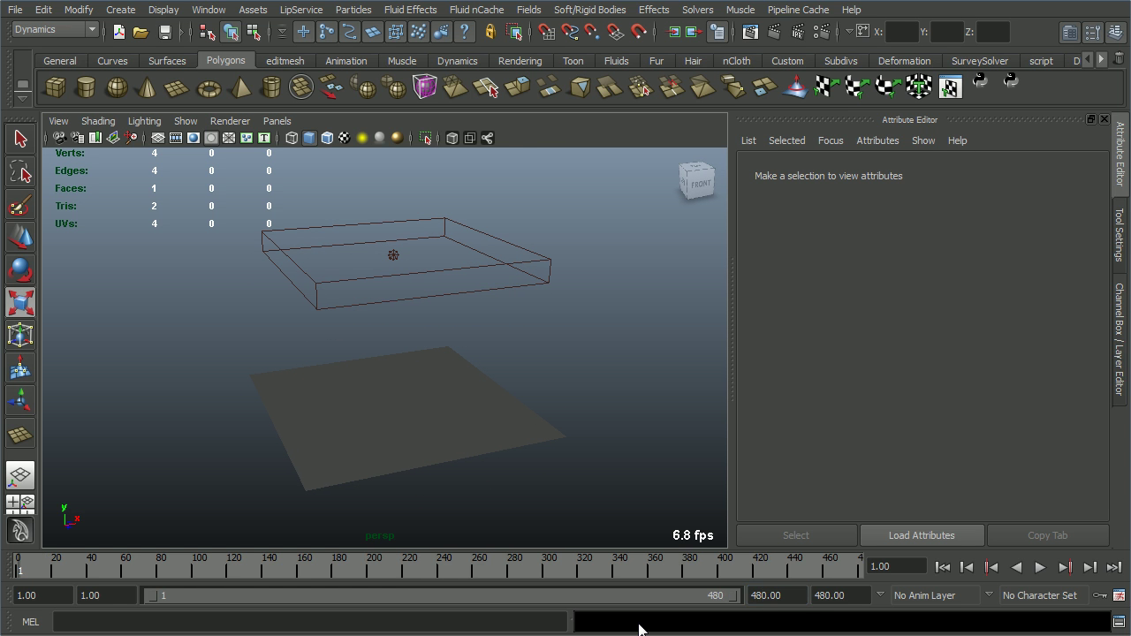
# Play the simulation with the plane shown as wireframe, stopping at frame 320.
pyautogui.click(1044, 572)
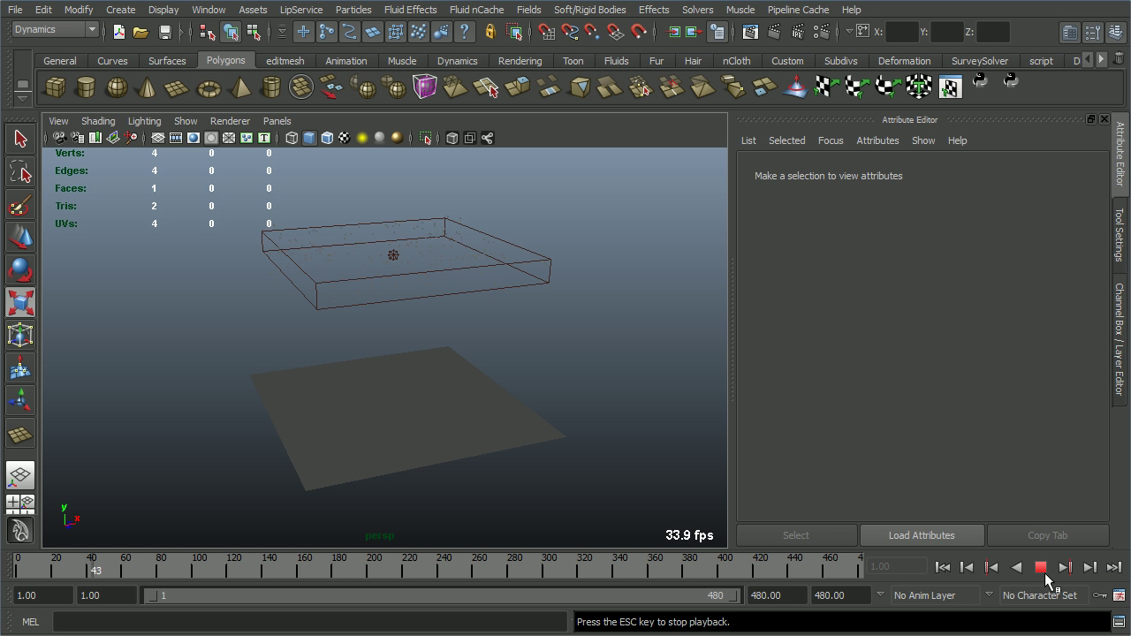
pyautogui.click(325, 139)
pyautogui.keyDown('alt'); pyautogui.moveTo(497, 292); pyautogui.dragTo(497, 313, button='middle'); pyautogui.keyUp('alt')
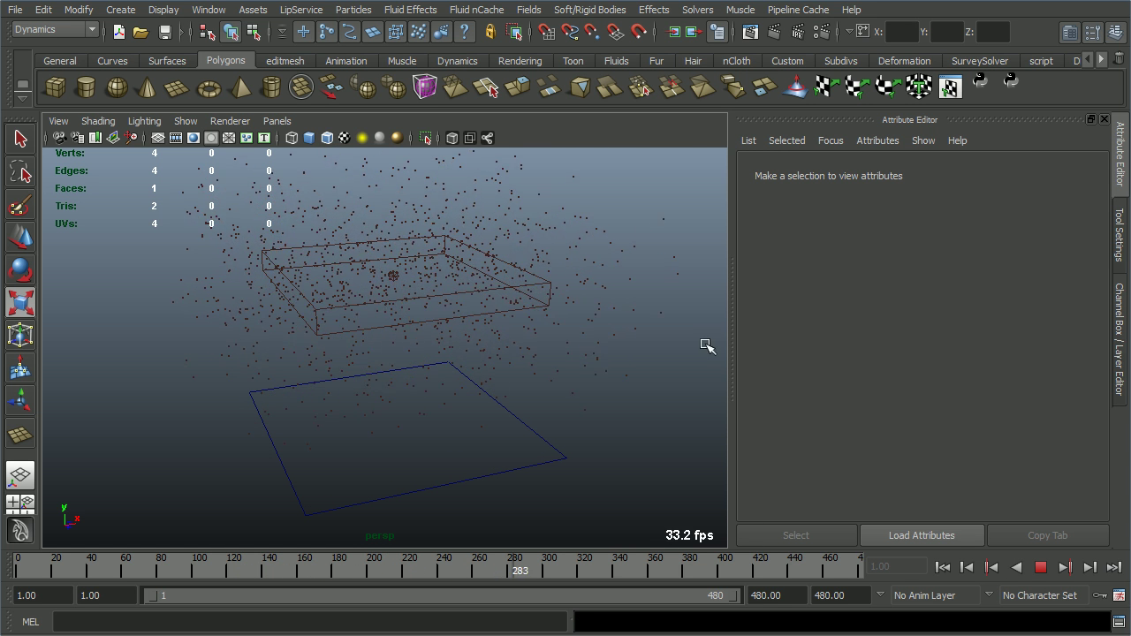
pyautogui.click(1041, 567)
# Select the particle object particle1 to load its attributes.
pyautogui.click(643, 250)
pyautogui.click(663, 344)
pyautogui.click(661, 346)
pyautogui.click(689, 368)
pyautogui.click(662, 319)
pyautogui.click(710, 383)
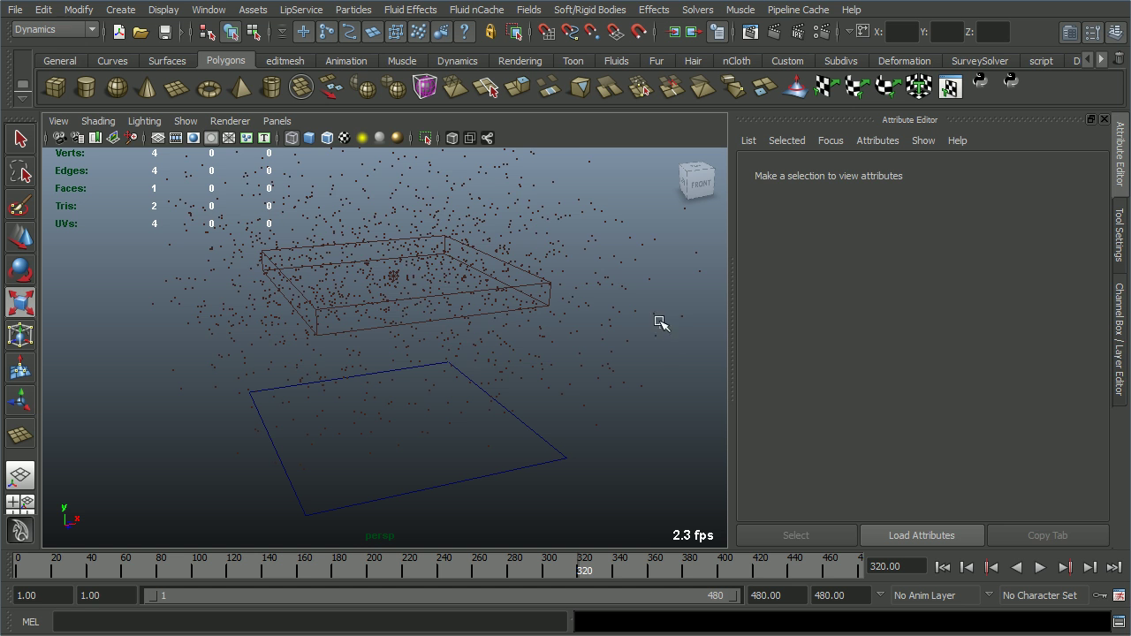
pyautogui.click(661, 323)
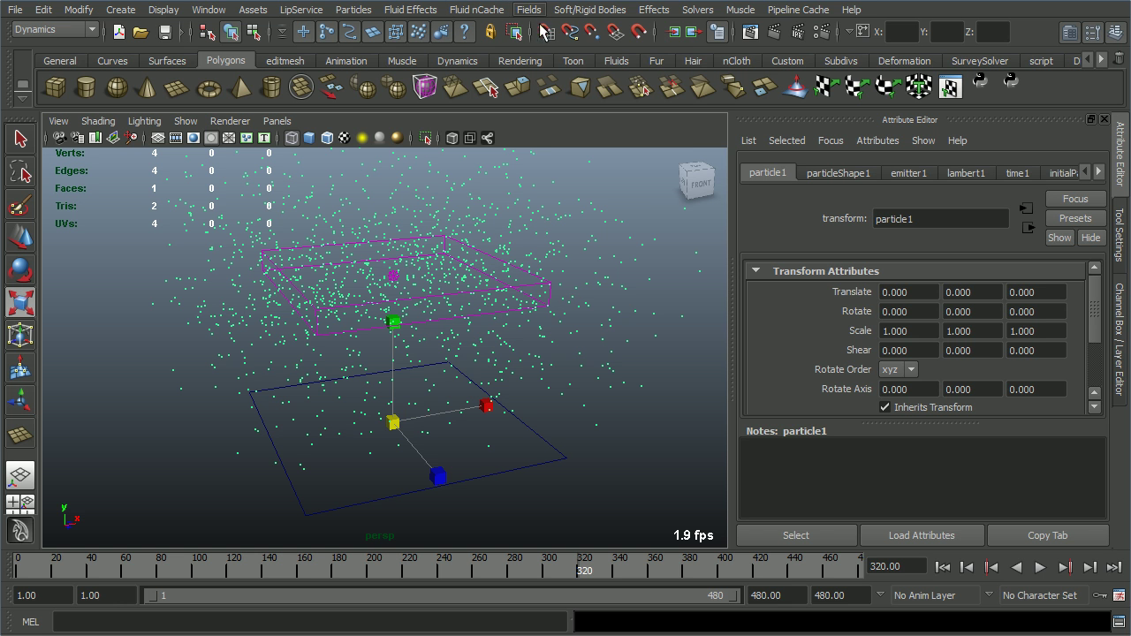
# Add a gravity field to the particles, rewind to frame 1, and return to the Select tool.
pyautogui.click(532, 11)
pyautogui.click(557, 68)
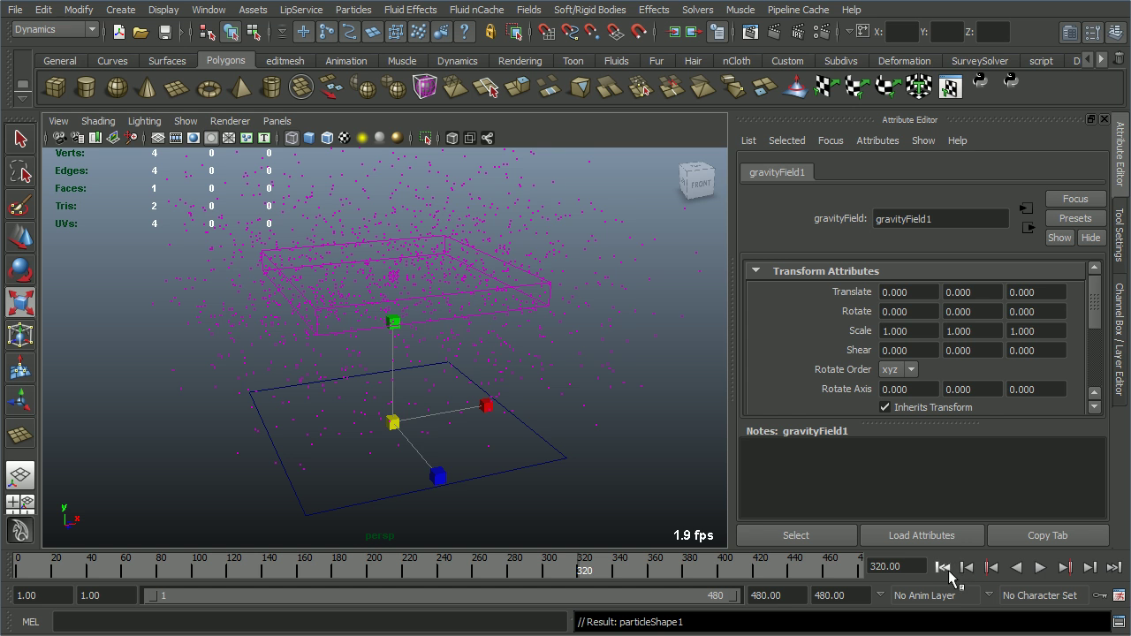
pyautogui.click(942, 567)
pyautogui.press('q')
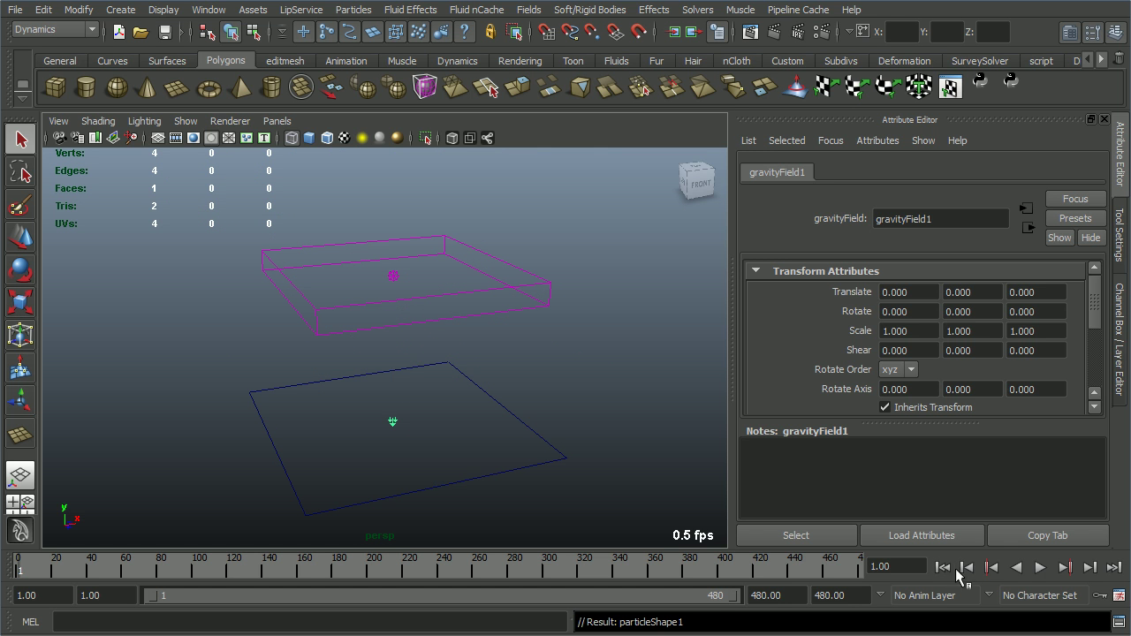
# Play the rain with gravity and stop at frame 304.
pyautogui.click(1041, 572)
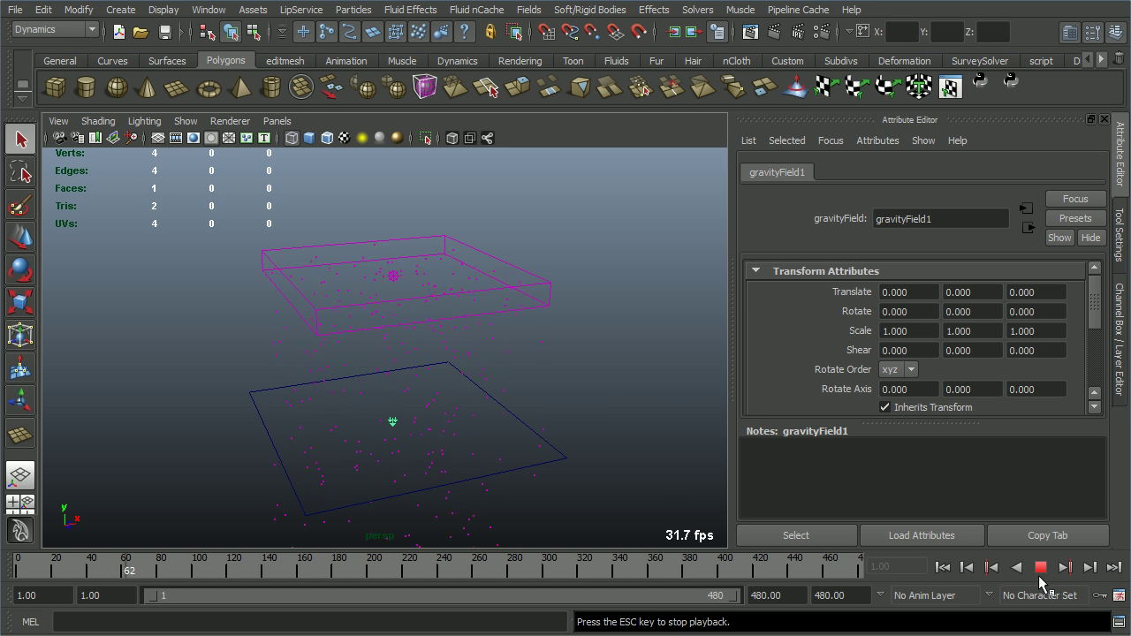
pyautogui.moveTo(468, 344)
pyautogui.keyDown('alt'); pyautogui.mouseDown()
pyautogui.moveTo(500, 318)
pyautogui.moveTo(451, 331)
pyautogui.mouseUp(); pyautogui.keyUp('alt')
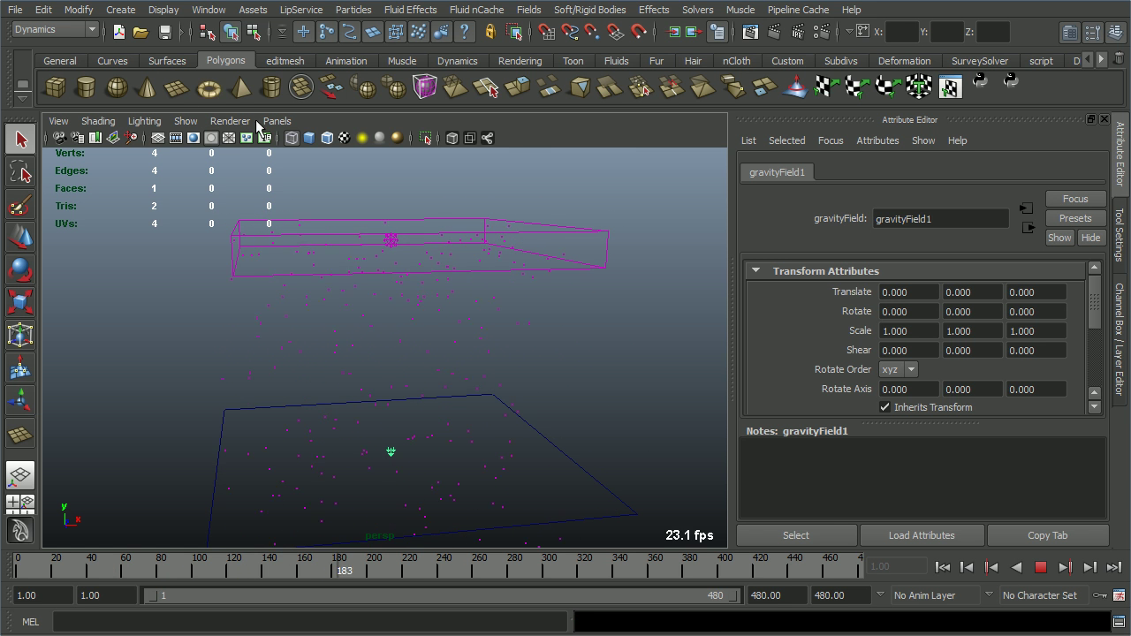
pyautogui.click(309, 137)
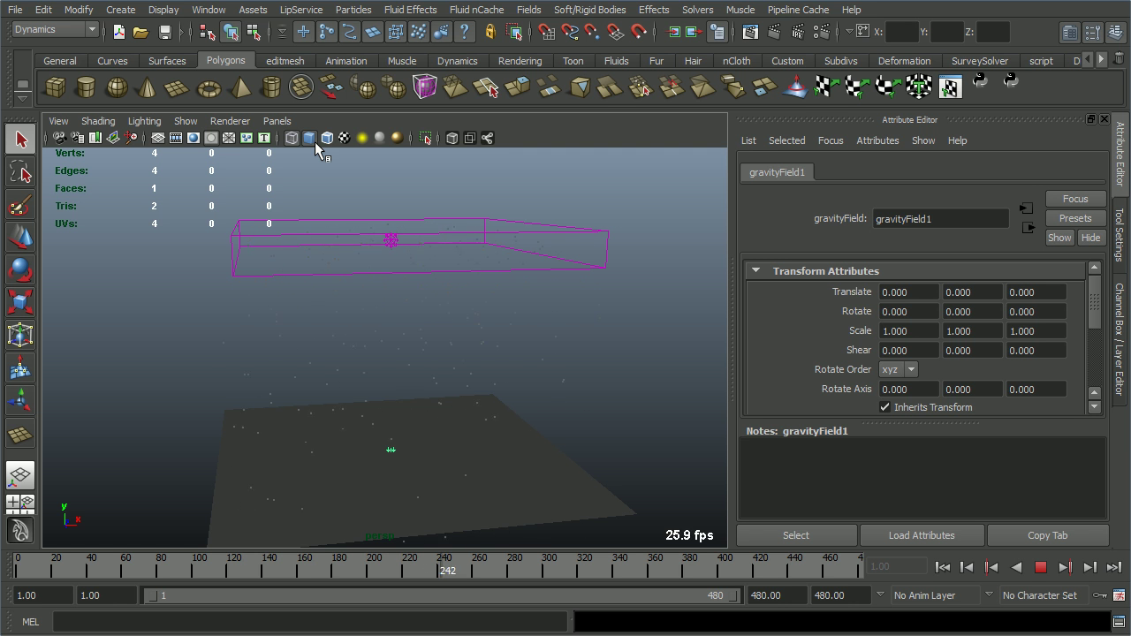
pyautogui.press('4')
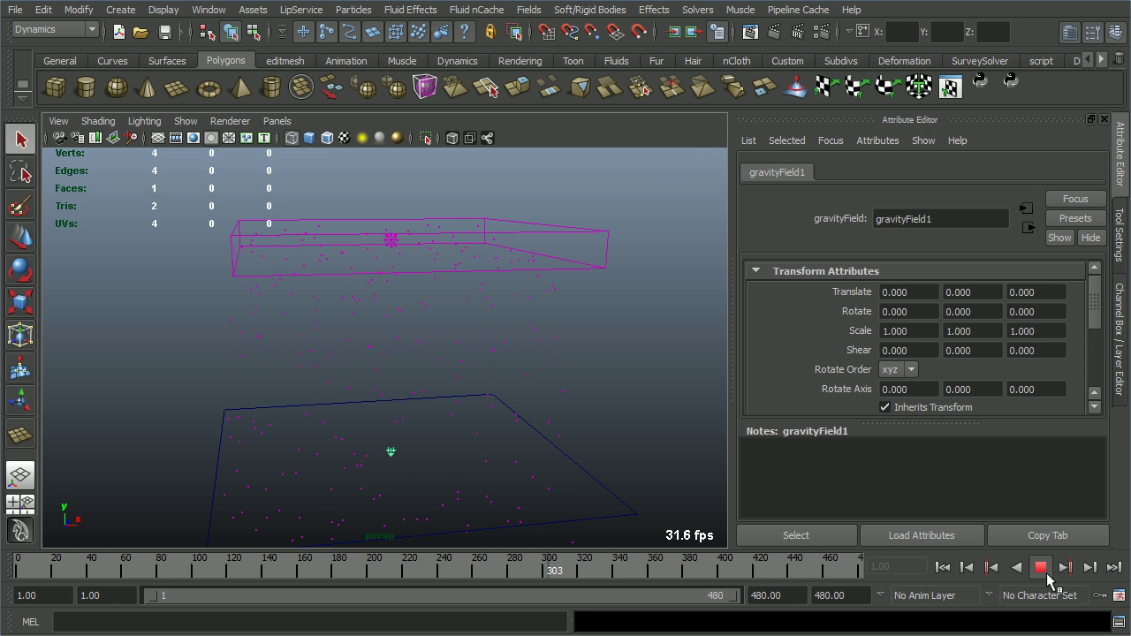
pyautogui.click(1040, 568)
# Show the plane solid-shaded and select particle1 together with pPlane1.
pyautogui.keyDown('alt'); pyautogui.moveTo(468, 425); pyautogui.dragTo(497, 428); pyautogui.keyUp('alt')
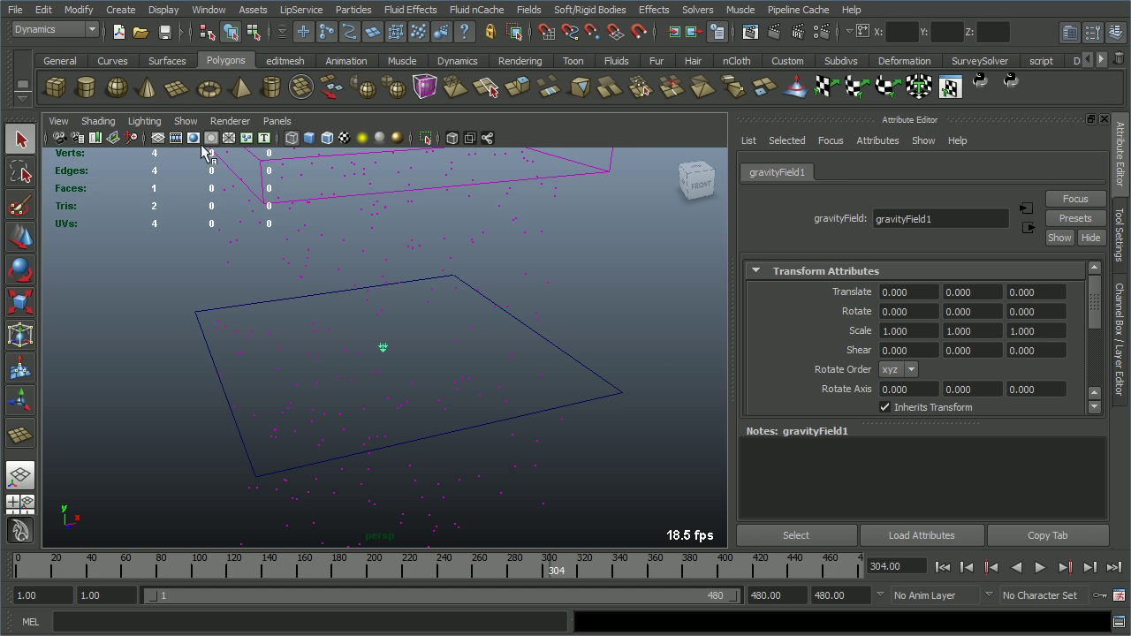
pyautogui.click(311, 139)
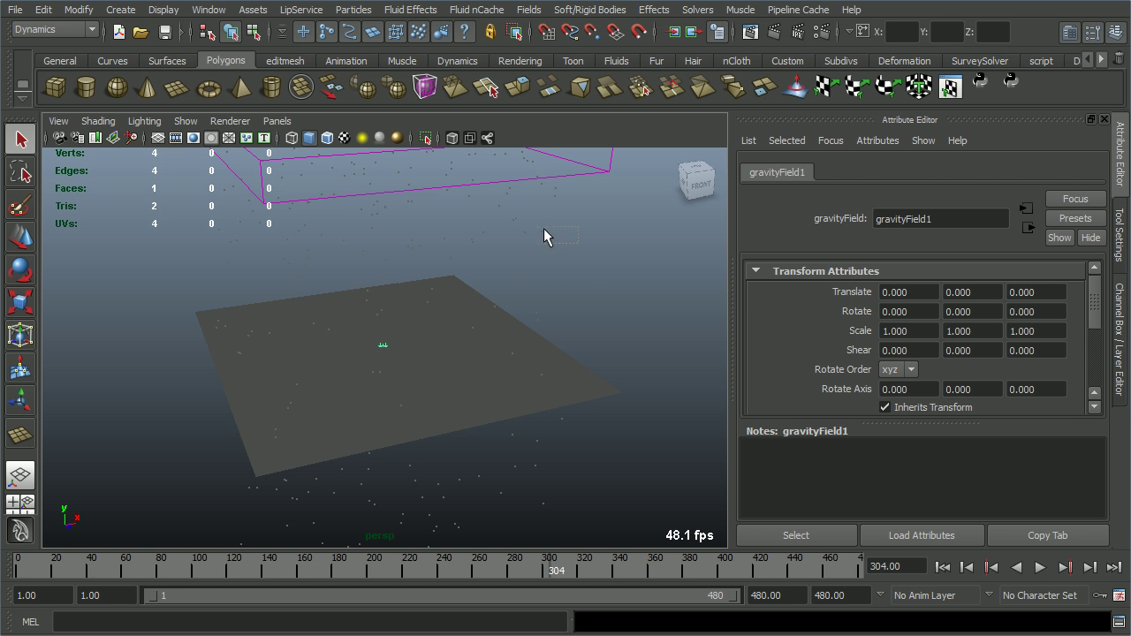
pyautogui.moveTo(544, 229); pyautogui.dragTo(595, 324)
pyautogui.click(593, 395)
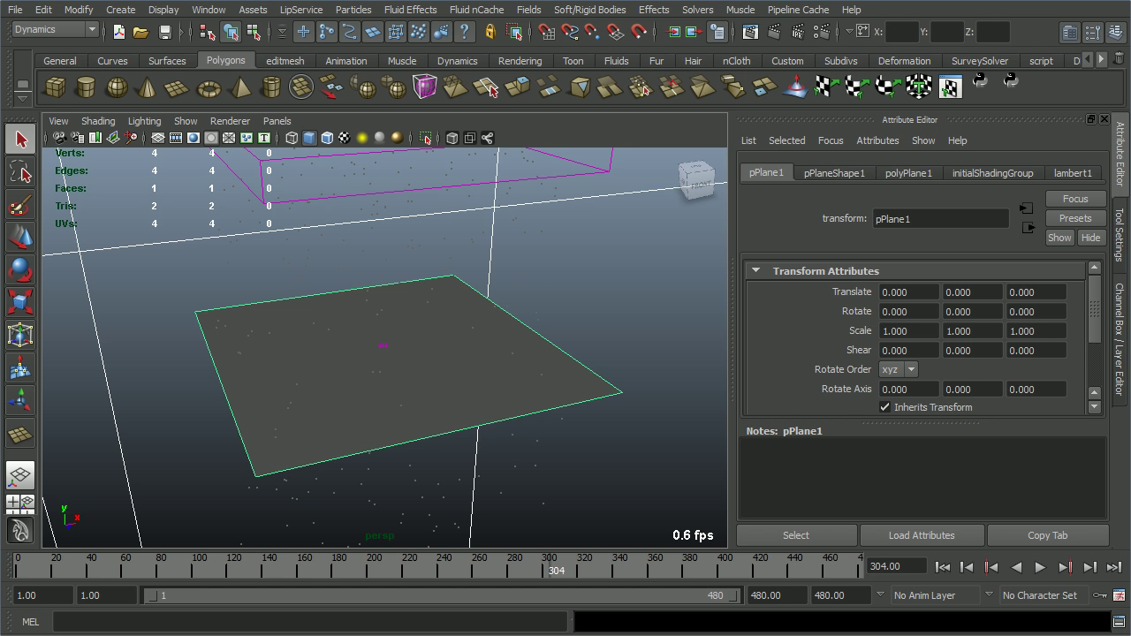
# Make the particles collide with the ground plane.
pyautogui.click(355, 11)
pyautogui.click(404, 120)
pyautogui.click(633, 301)
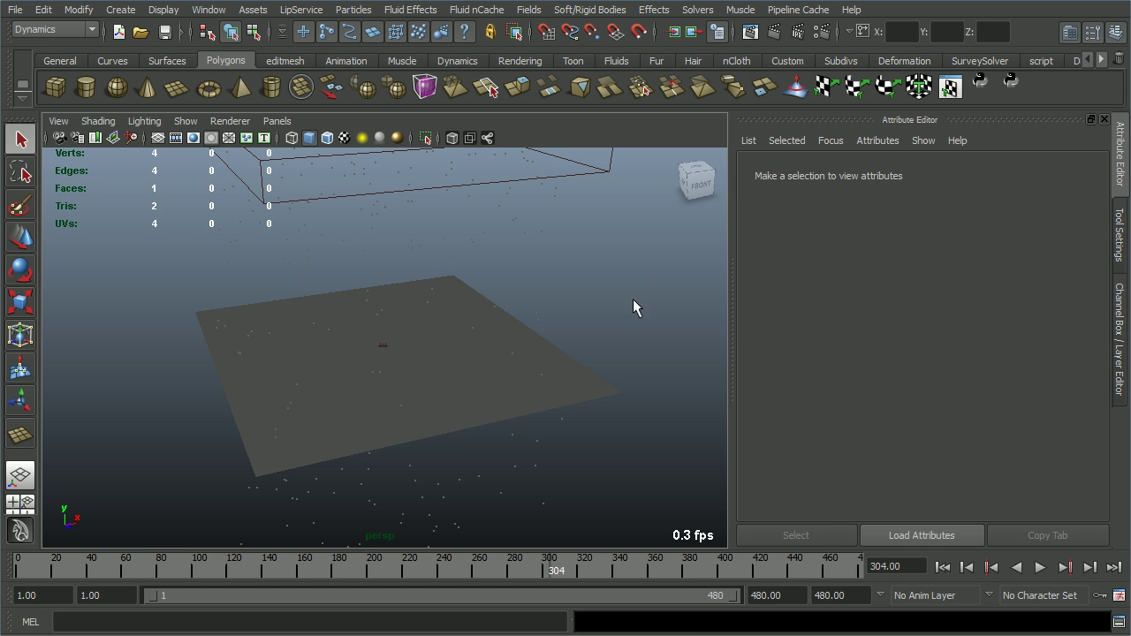
# Set geoConnector1 Resilience on particle1 to nearly 0.
pyautogui.click(542, 233)
pyautogui.scroll(-2, 837, 181)
pyautogui.scroll(-1, 877, 171)
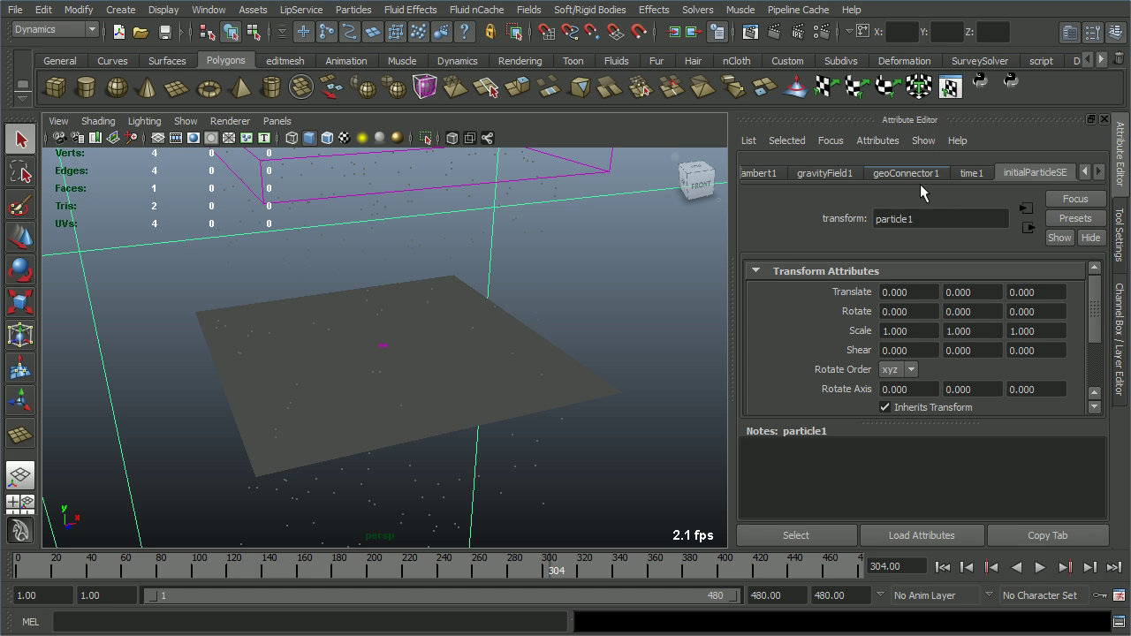
pyautogui.click(910, 174)
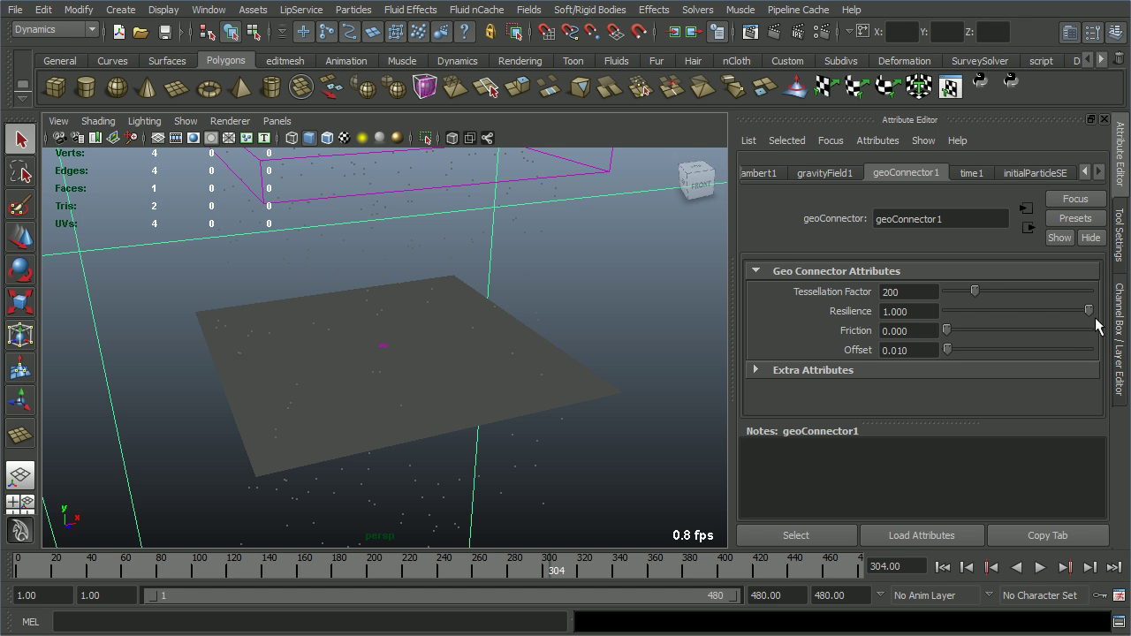
pyautogui.doubleClick(903, 312)
pyautogui.write('006')
pyautogui.press('Return')
# Replay the rain from frame 1, stop at frame 200, and reselect the particles.
pyautogui.click(648, 262)
pyautogui.click(956, 570)
pyautogui.click(1049, 573)
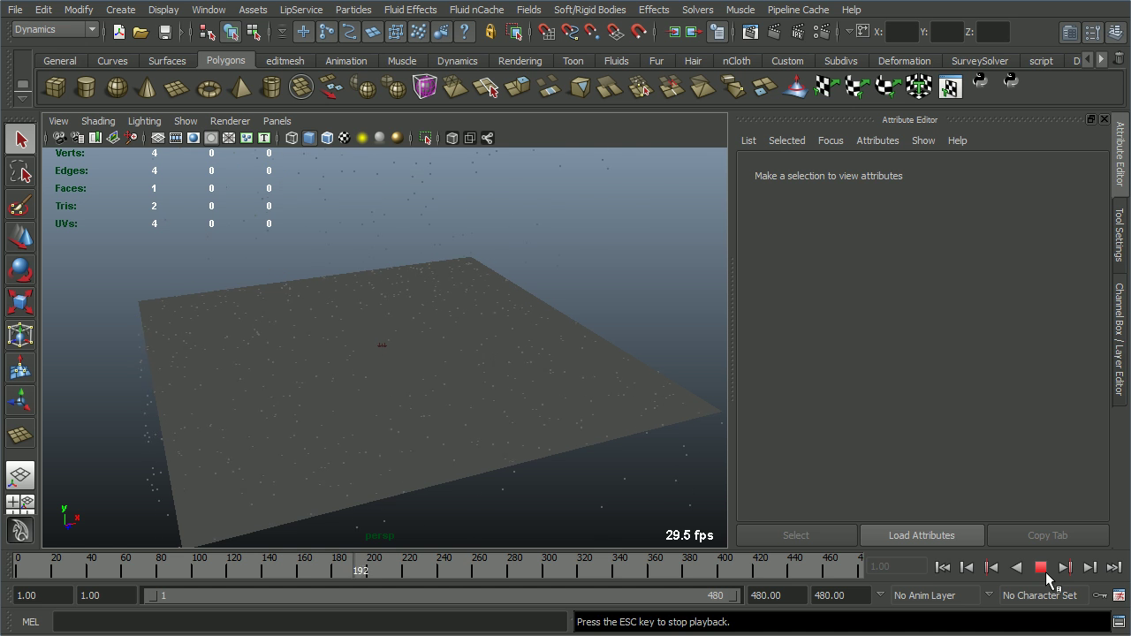
pyautogui.click(1041, 568)
pyautogui.click(594, 243)
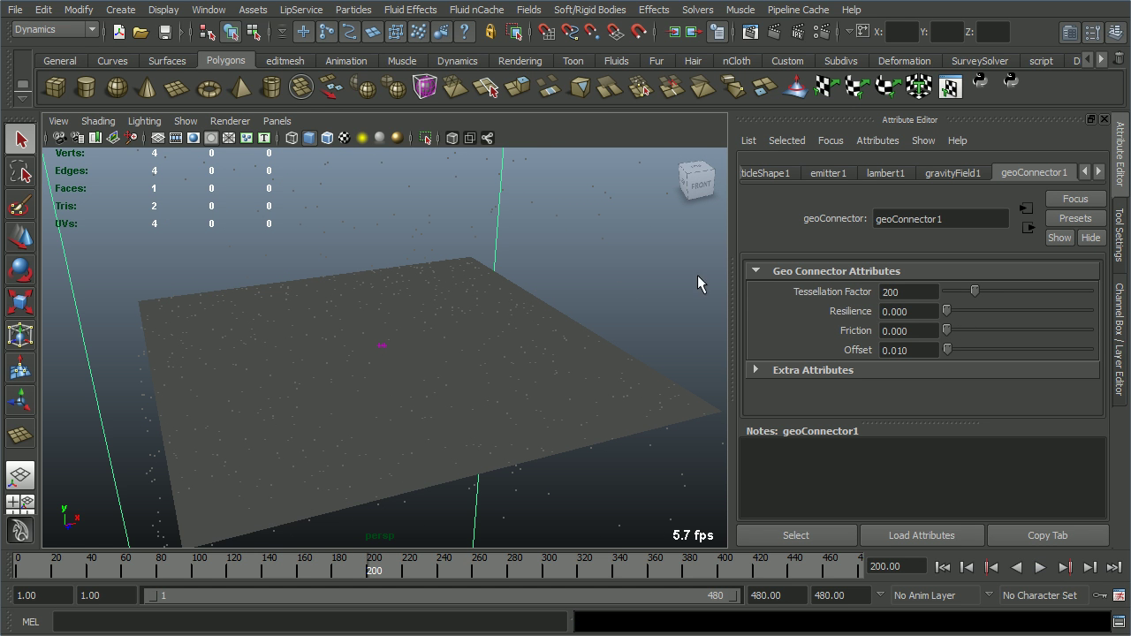
# Rewind to frame 1, play until frame 98, and select the particle object.
pyautogui.scroll(-3, 650, 297)
pyautogui.scroll(-3, 678, 284)
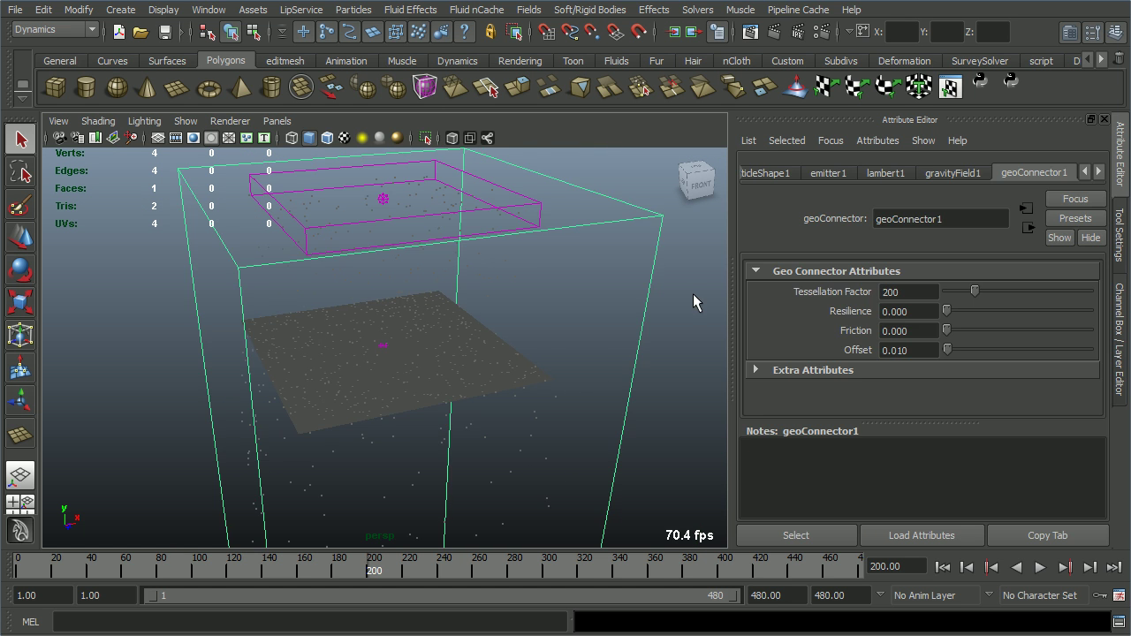
pyautogui.click(694, 295)
pyautogui.scroll(2, 637, 323)
pyautogui.click(943, 567)
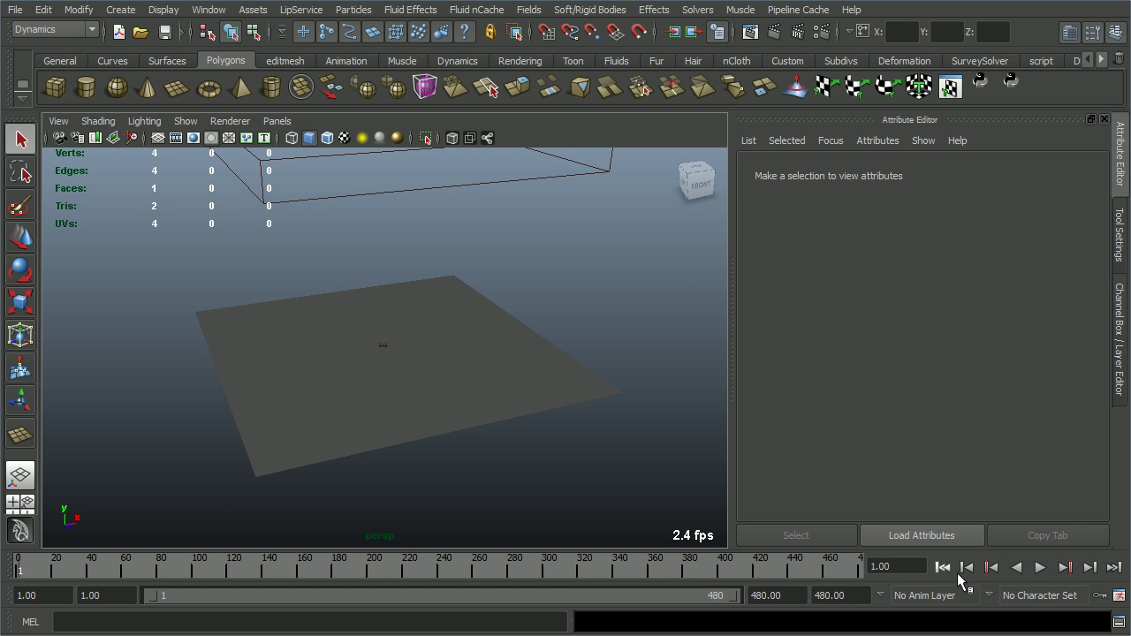
pyautogui.scroll(3, 404, 416)
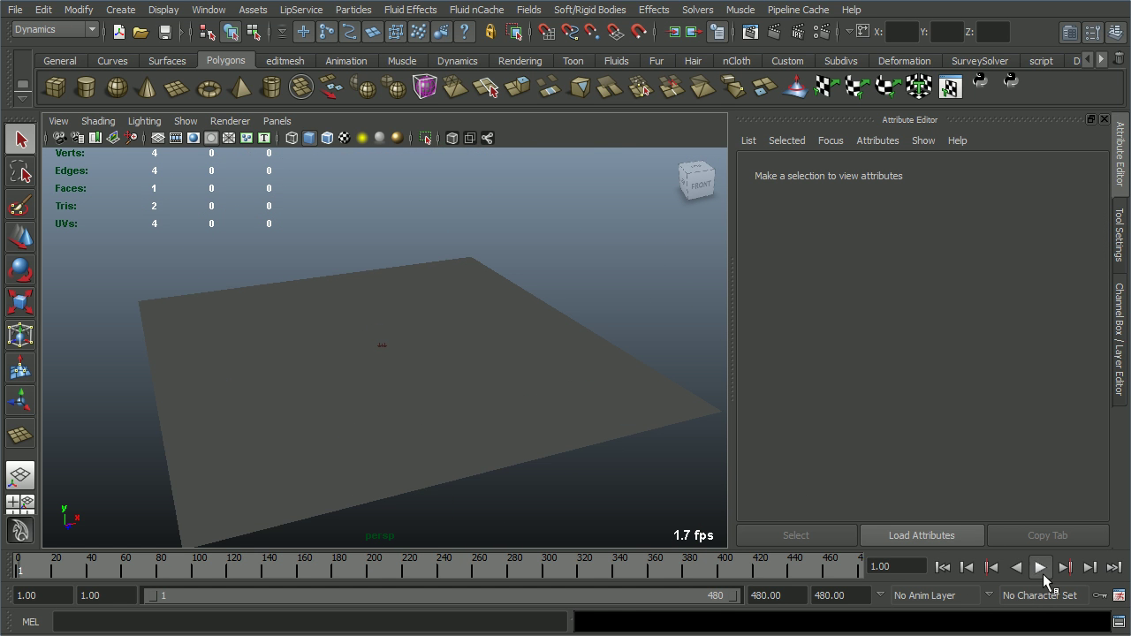
pyautogui.click(1042, 574)
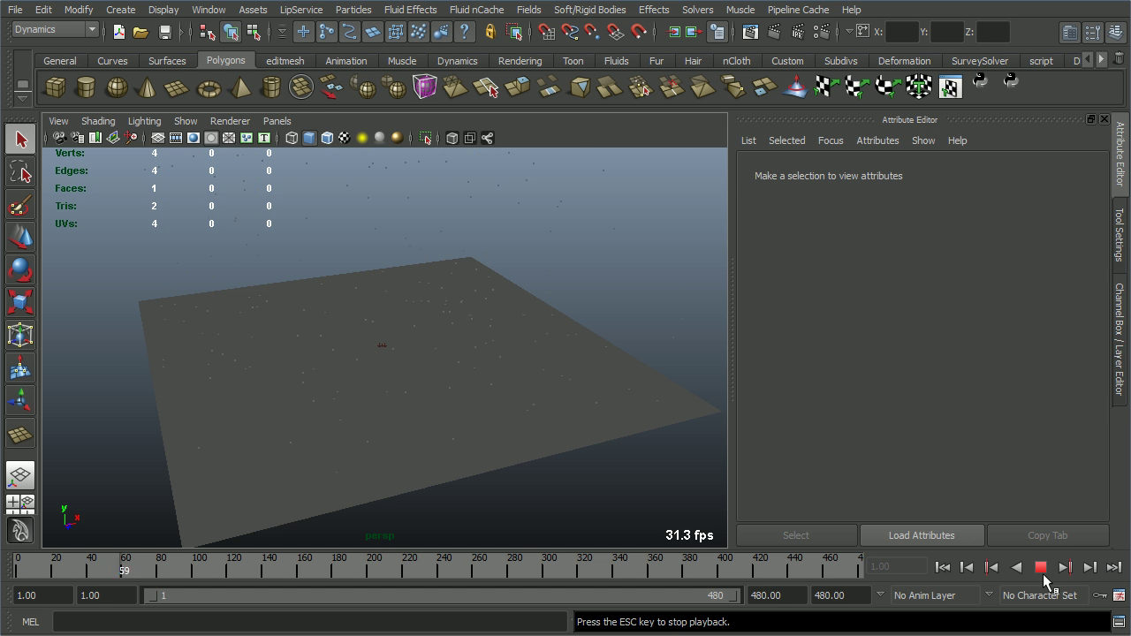
pyautogui.click(1042, 574)
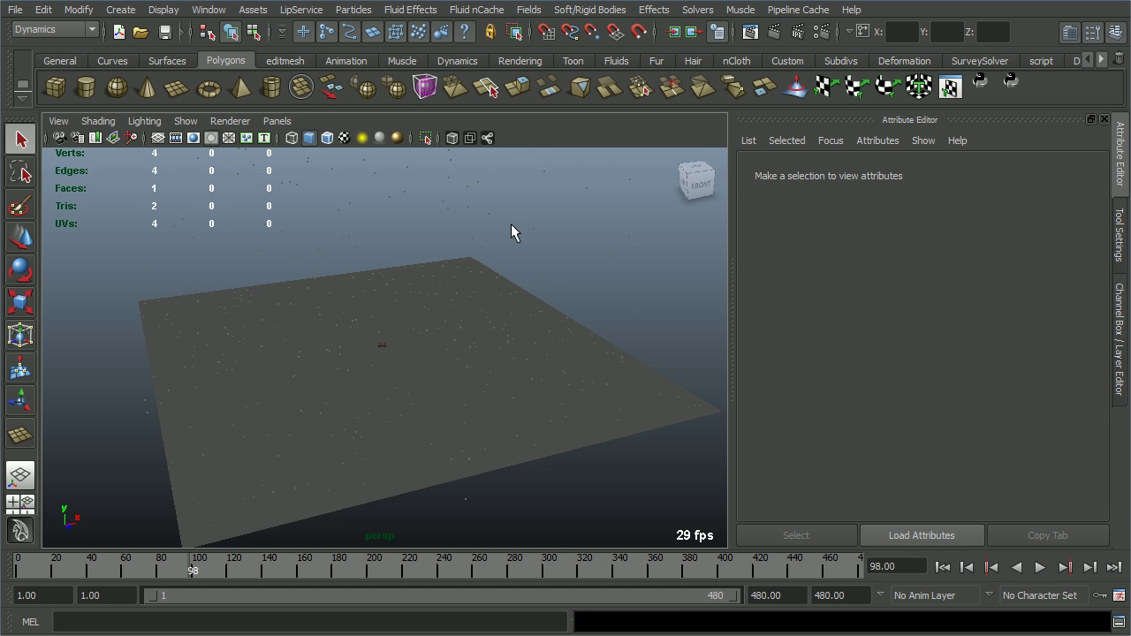
pyautogui.click(434, 184)
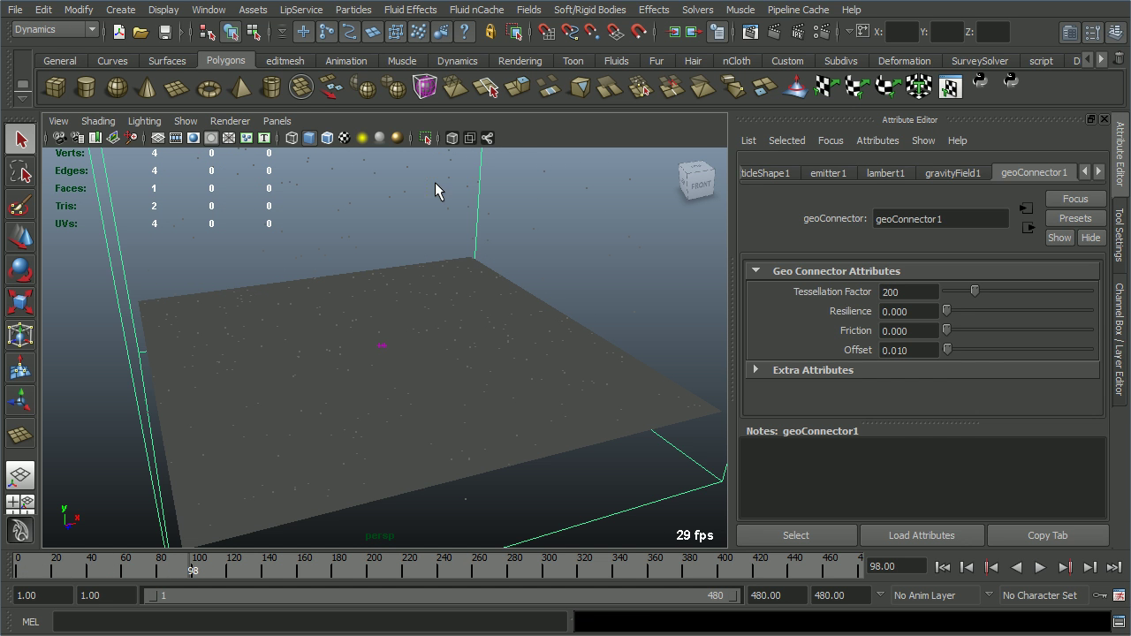
# Create a collision event emitting a random 2 particles, with Original particle dies enabled.
pyautogui.click(352, 10)
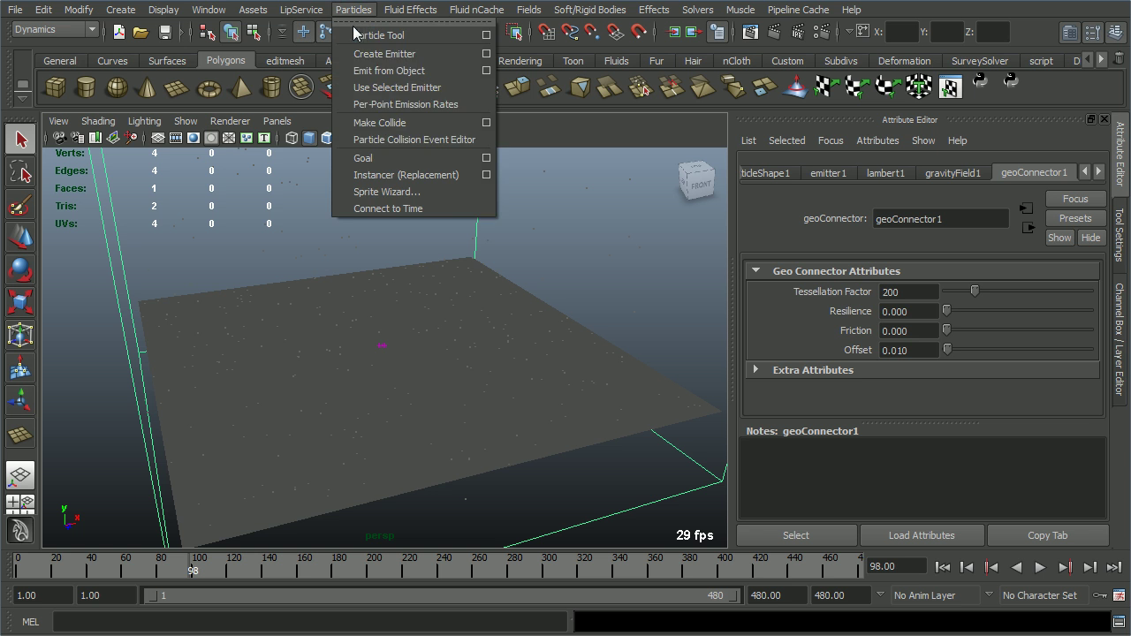
pyautogui.click(415, 141)
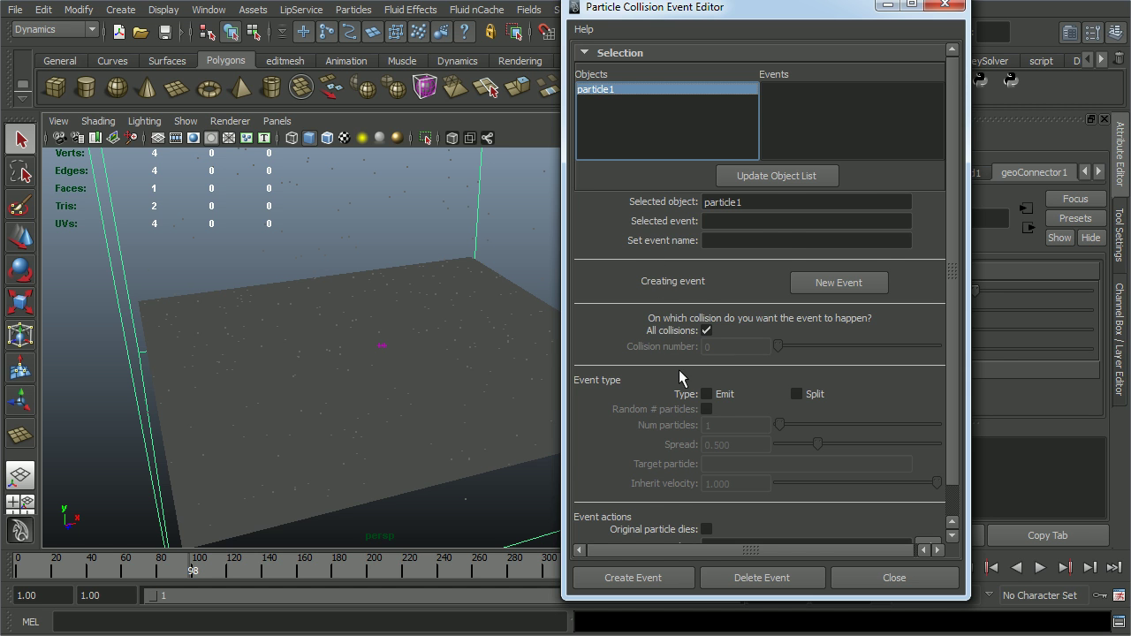
pyautogui.scroll(-1, 729, 357)
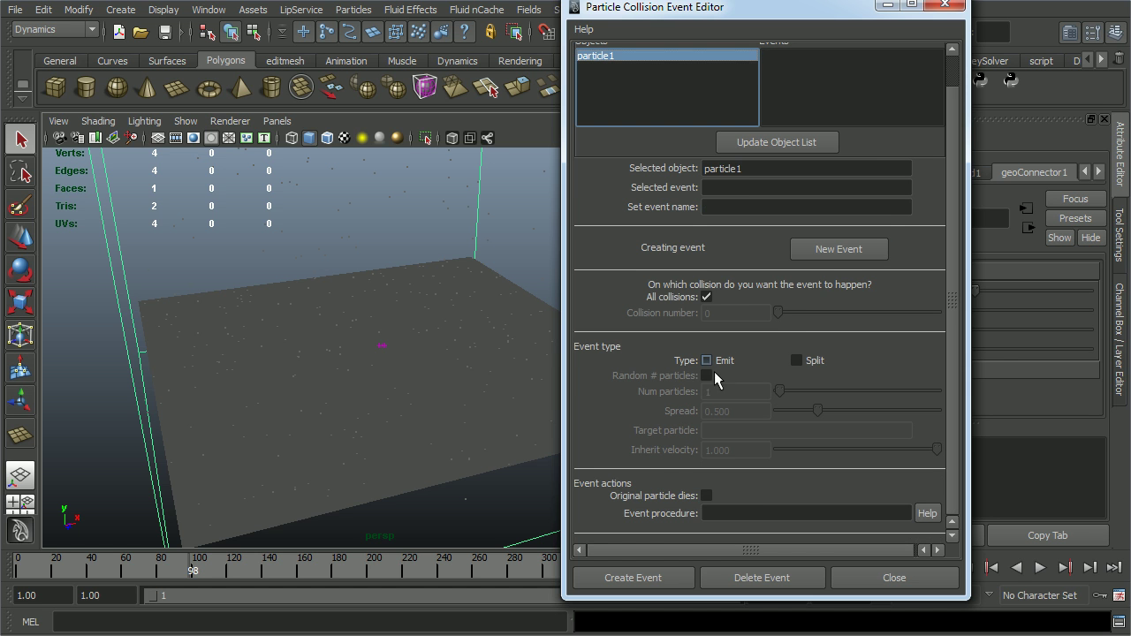
pyautogui.click(707, 361)
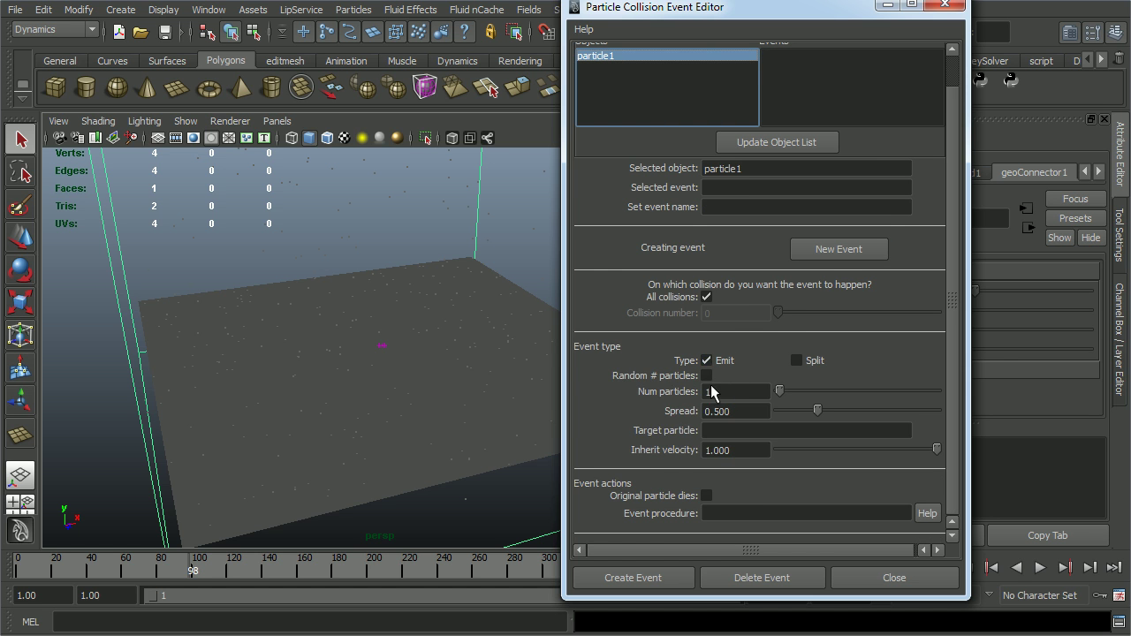
pyautogui.click(706, 376)
pyautogui.click(738, 392)
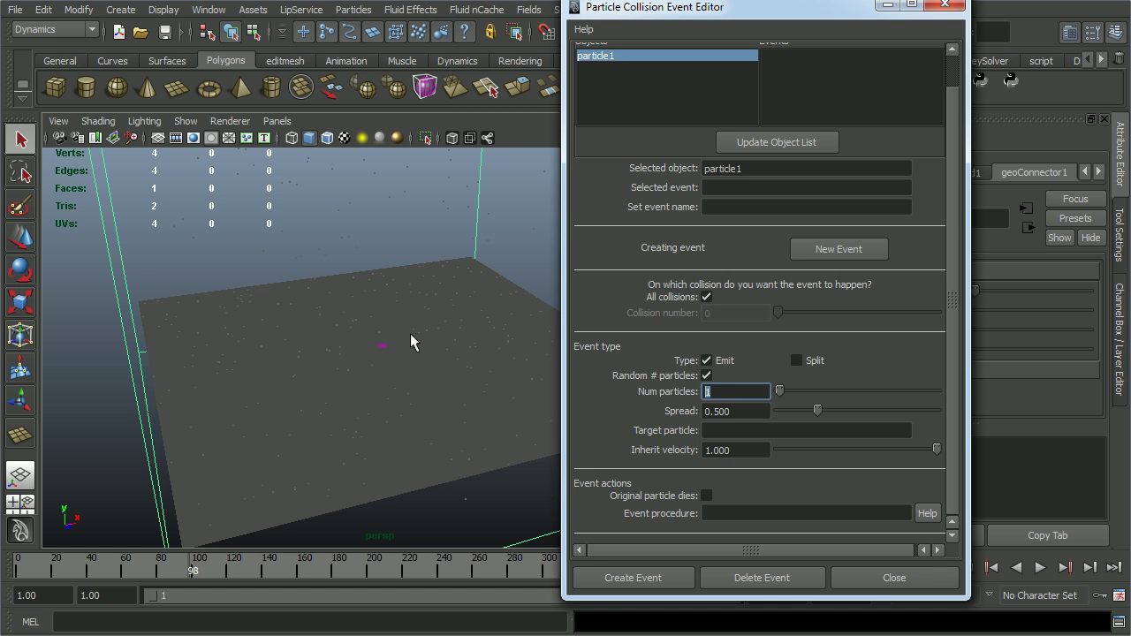
pyautogui.write('2')
pyautogui.click(711, 498)
pyautogui.click(678, 585)
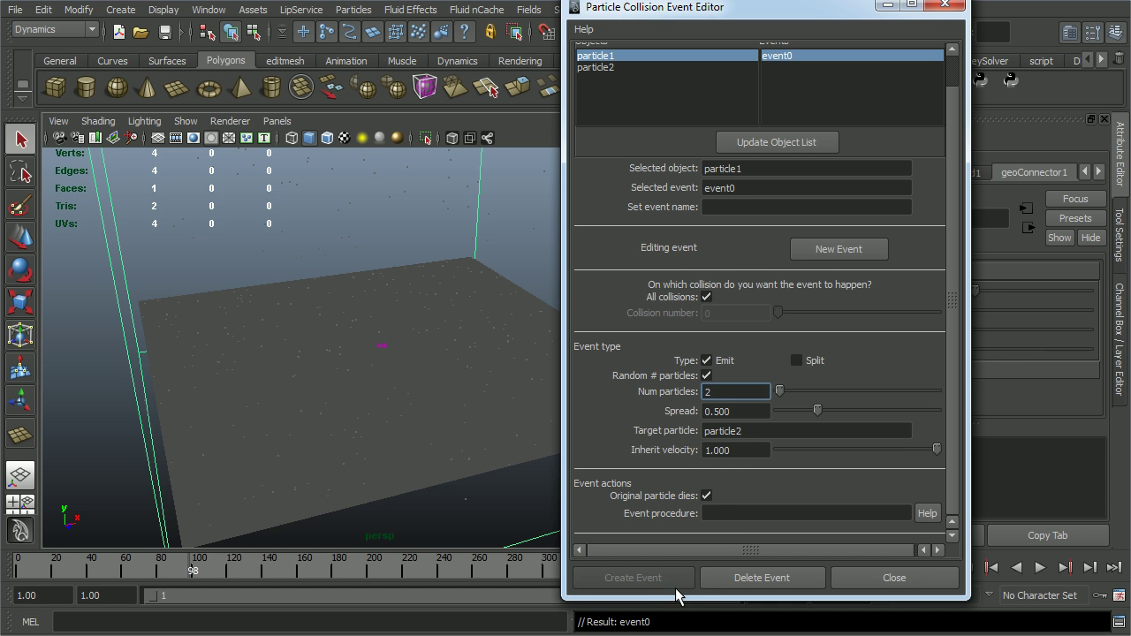
pyautogui.click(891, 9)
# Replay the simulation to frame 195, orbit the view, and resume playback.
pyautogui.click(638, 286)
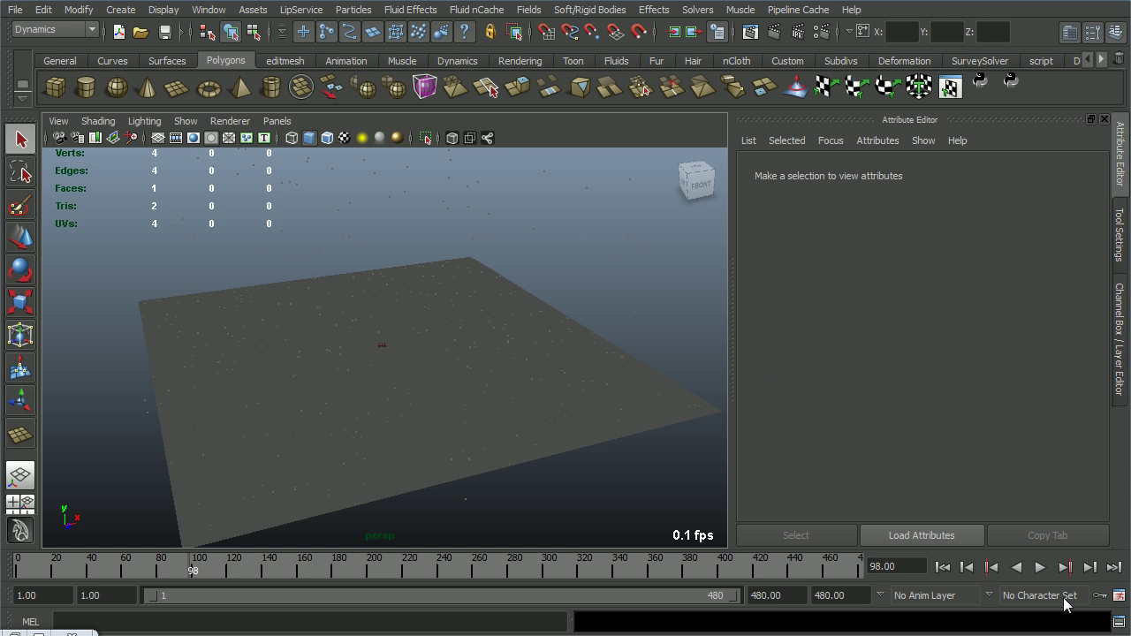
pyautogui.click(942, 574)
pyautogui.click(1043, 571)
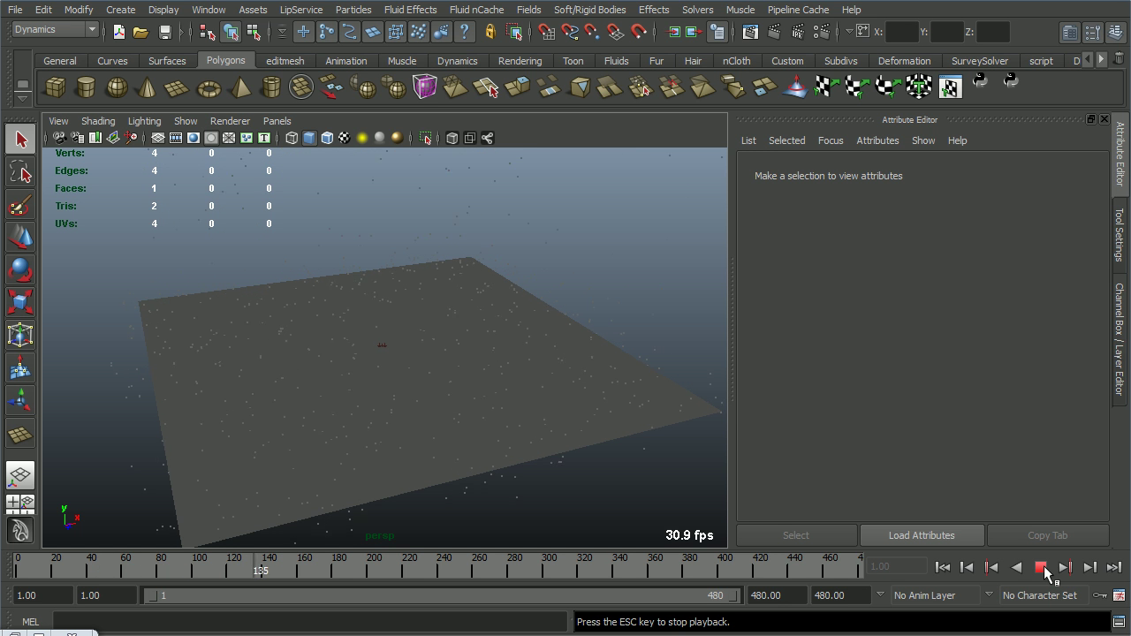
pyautogui.click(1041, 569)
pyautogui.keyDown('alt'); pyautogui.moveTo(542, 423); pyautogui.dragTo(549, 397); pyautogui.keyUp('alt')
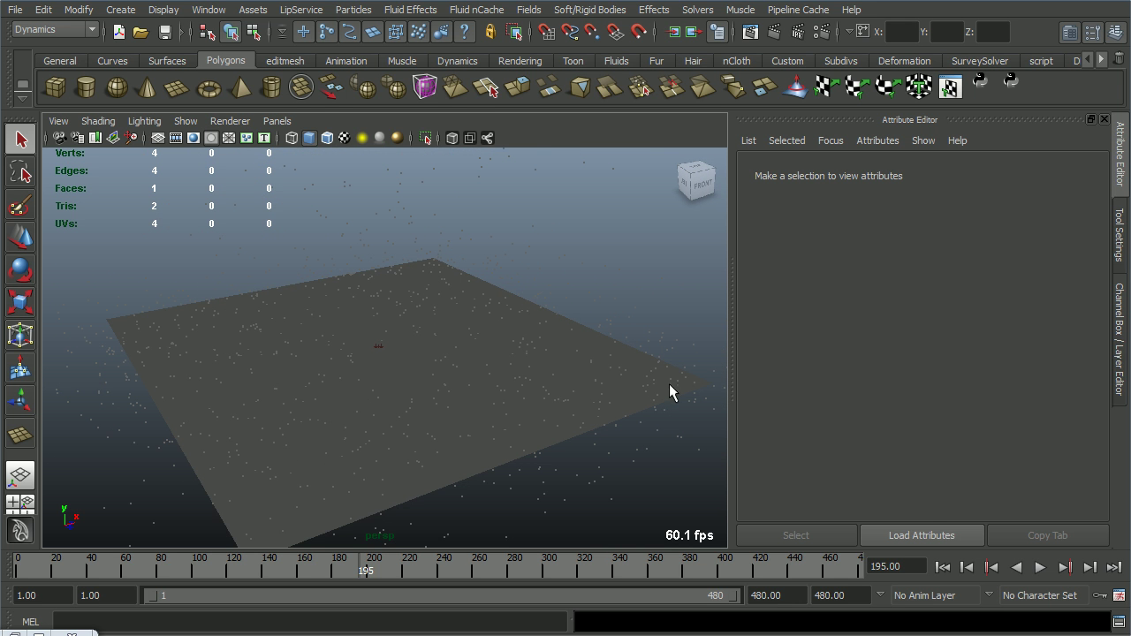
pyautogui.click(972, 570)
pyautogui.click(1044, 570)
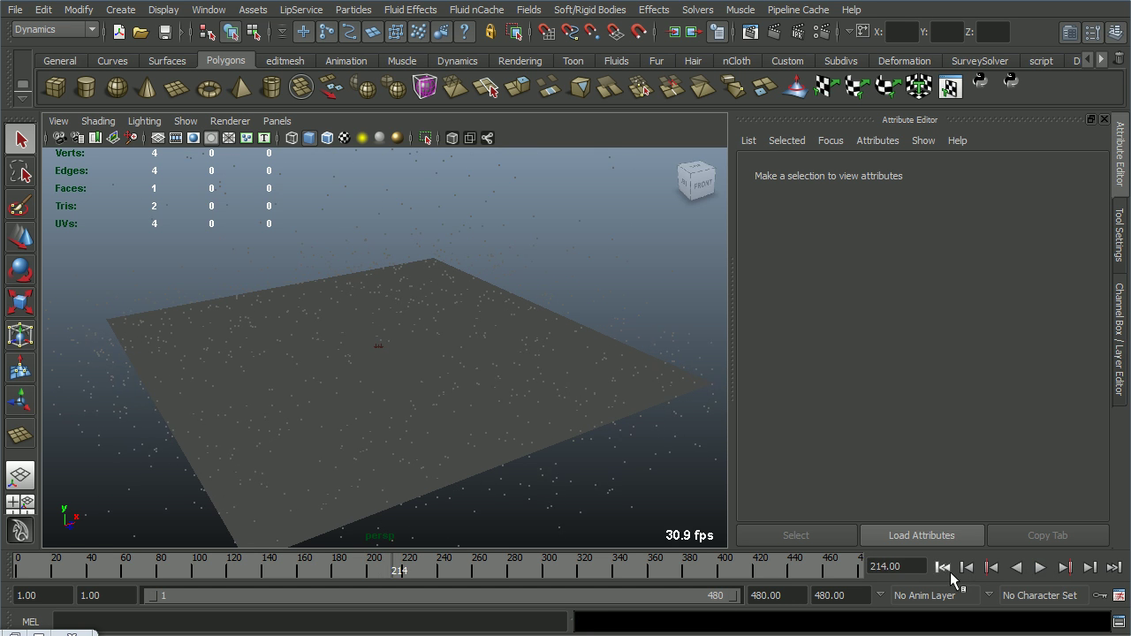
# Replay from frame 1 to frame 114 and select the spawned particle2 particles.
pyautogui.click(945, 570)
pyautogui.click(1044, 571)
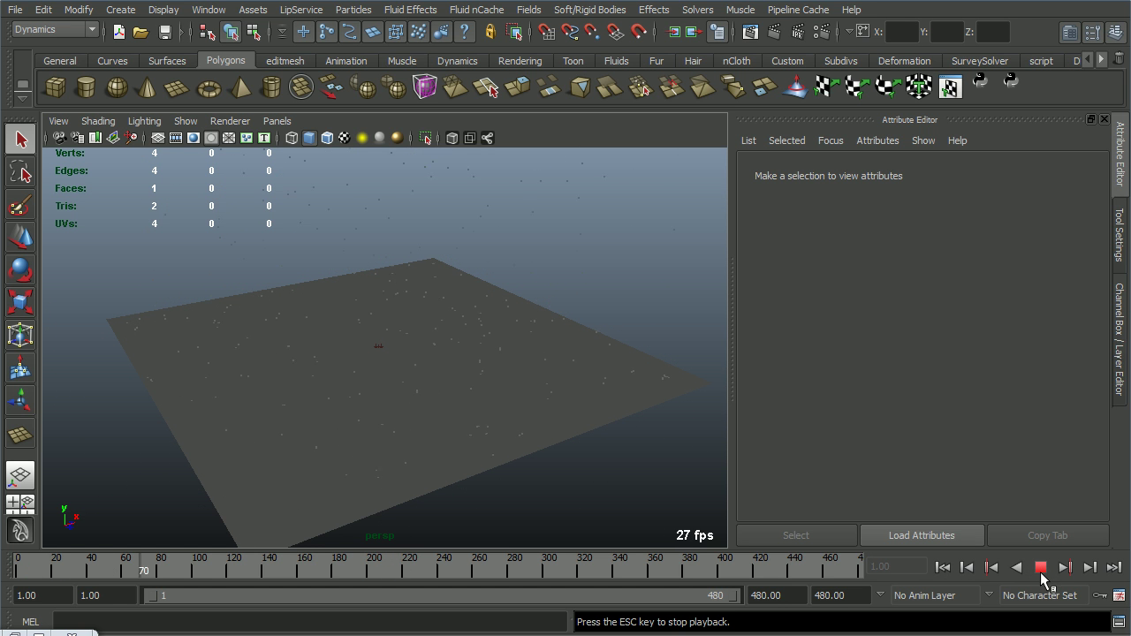
pyautogui.click(1040, 568)
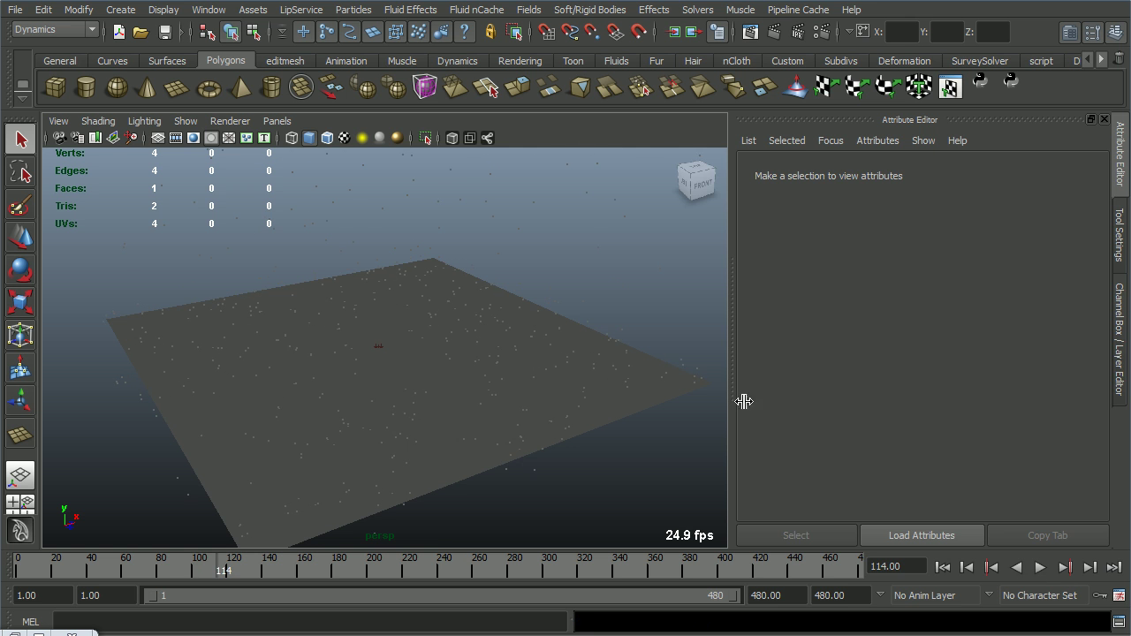
pyautogui.click(699, 383)
pyautogui.keyDown('alt'); pyautogui.moveTo(598, 379); pyautogui.dragTo(734, 231, button='right'); pyautogui.keyUp('alt')
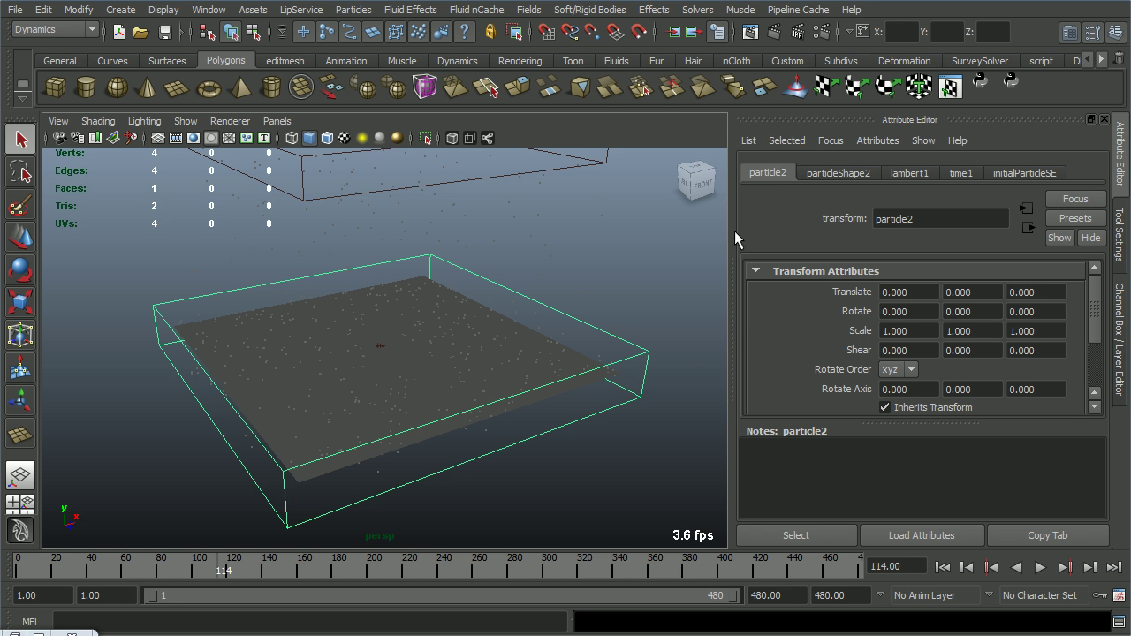
# Add a gravity field to particle2 and reselect the particles to confirm the link.
pyautogui.click(529, 10)
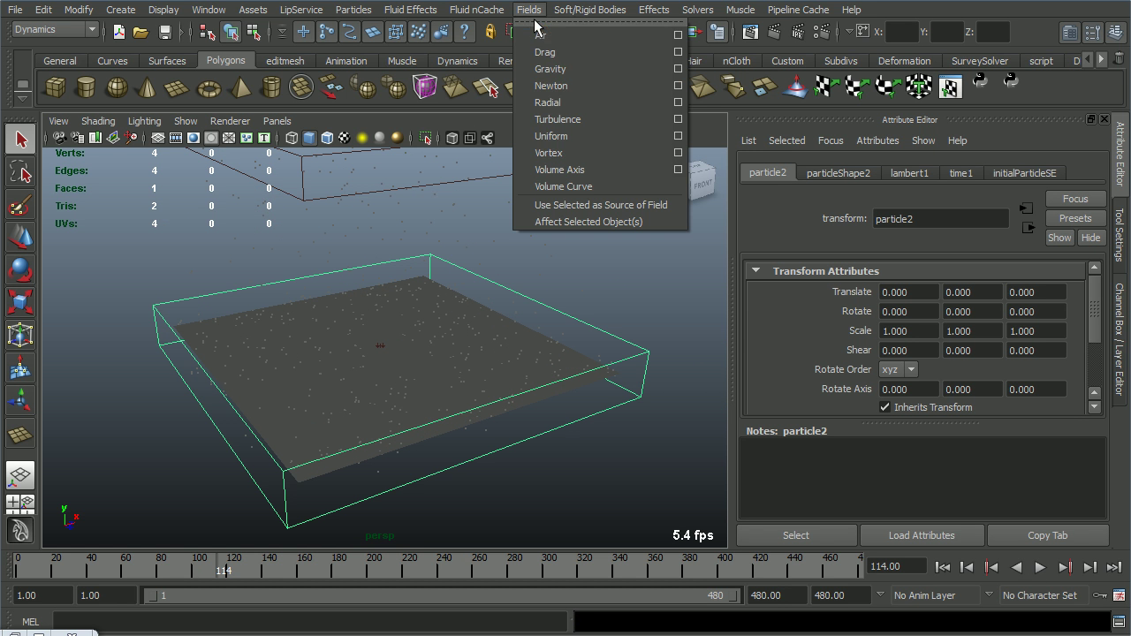
pyautogui.click(547, 69)
pyautogui.click(656, 452)
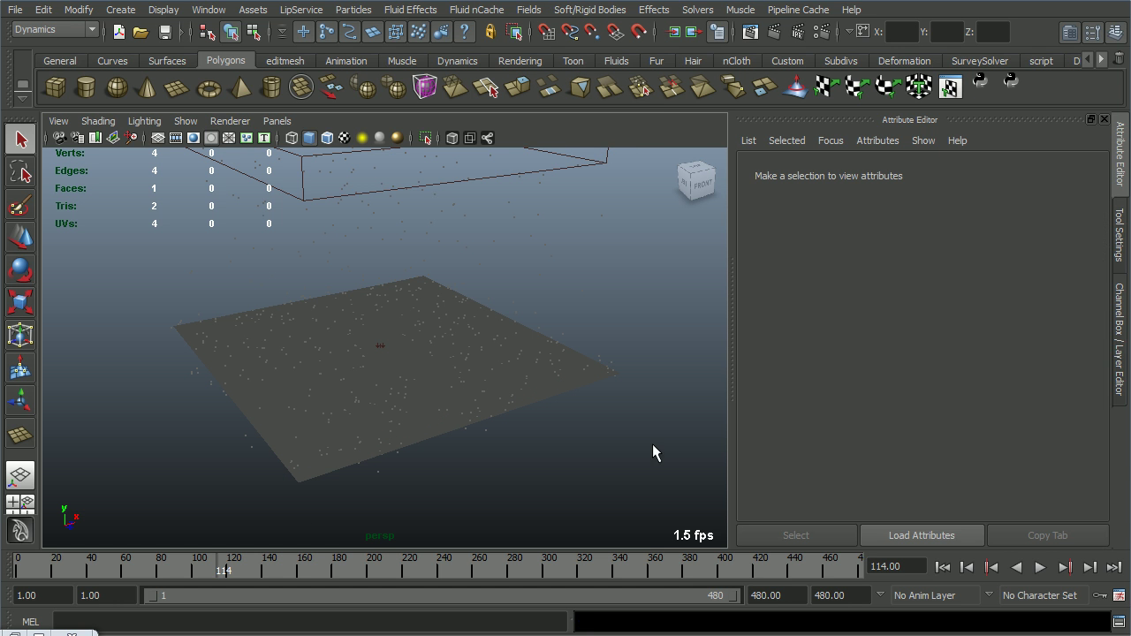
pyautogui.click(622, 369)
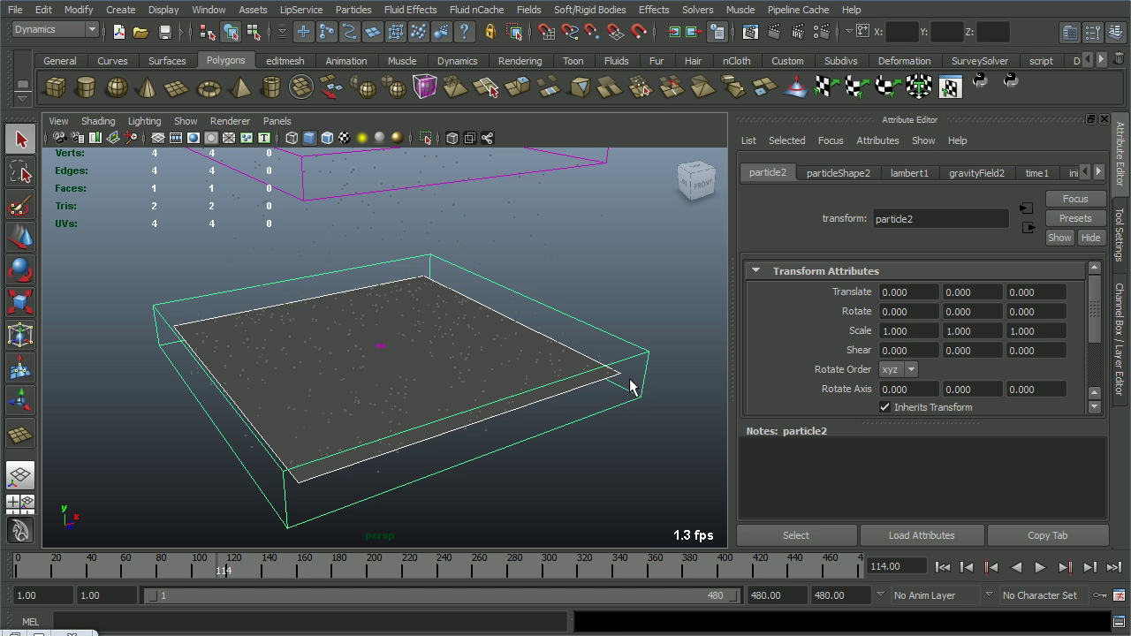
# Check the ground plane, then select both the particles and the plane.
pyautogui.click(583, 439)
pyautogui.click(609, 360)
pyautogui.click(628, 396)
pyautogui.keyDown('alt'); pyautogui.moveTo(628, 396); pyautogui.dragTo(610, 351); pyautogui.keyUp('alt')
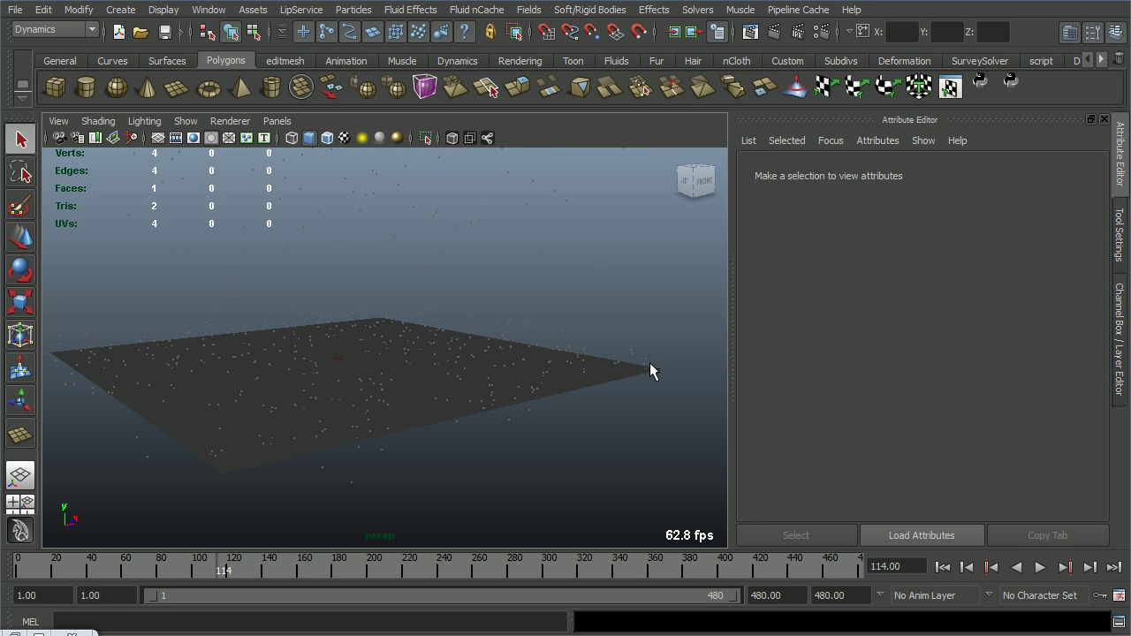
pyautogui.click(649, 363)
pyautogui.click(572, 395)
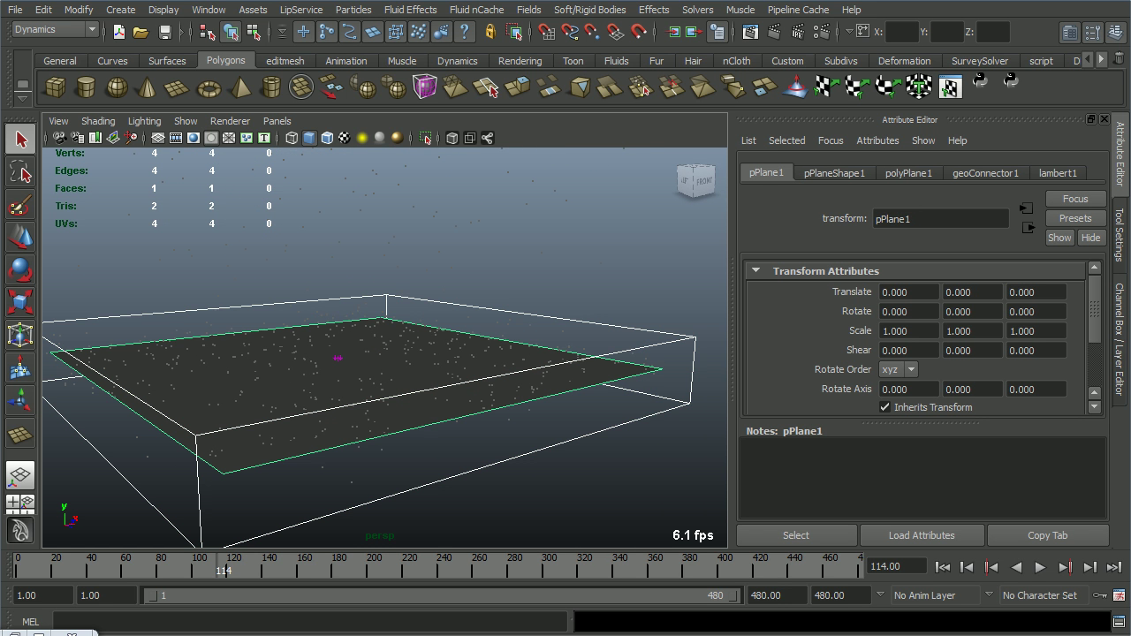
# Make the ground plane collide with particle2 and inspect geoConnector1 and pPlane1 attributes.
pyautogui.click(357, 10)
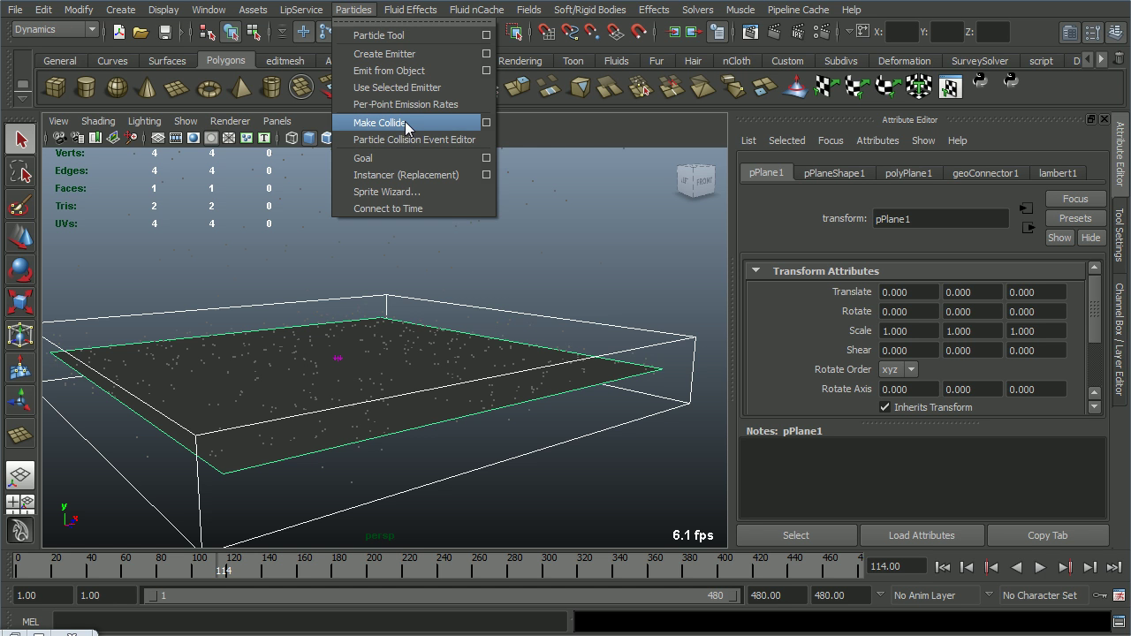
pyautogui.click(424, 123)
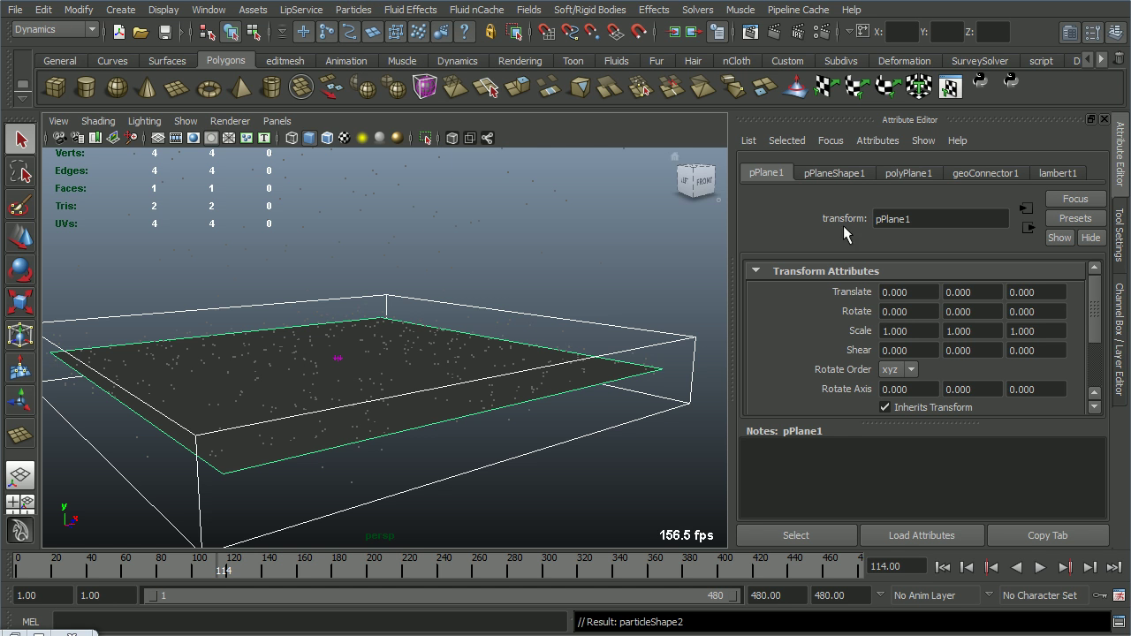
pyautogui.click(980, 177)
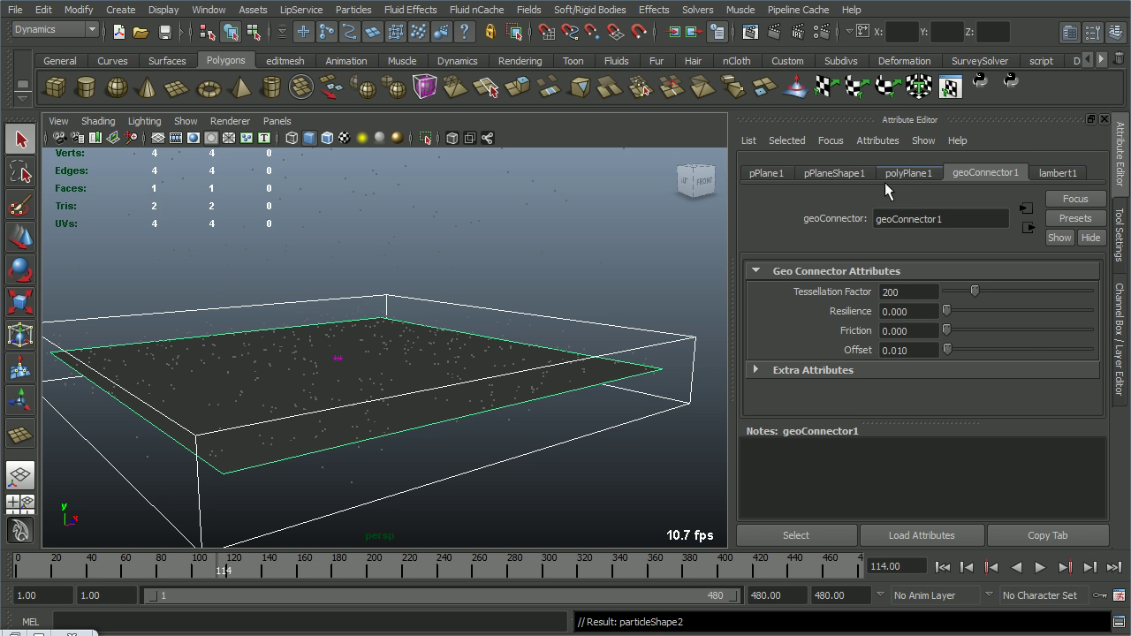
pyautogui.click(787, 179)
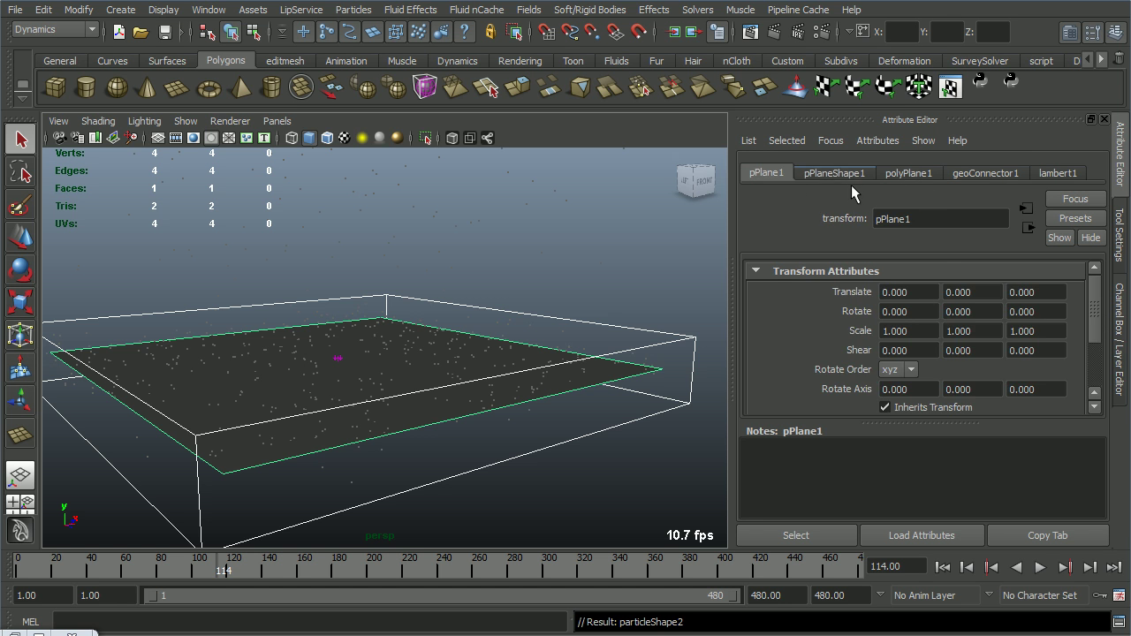
pyautogui.click(839, 177)
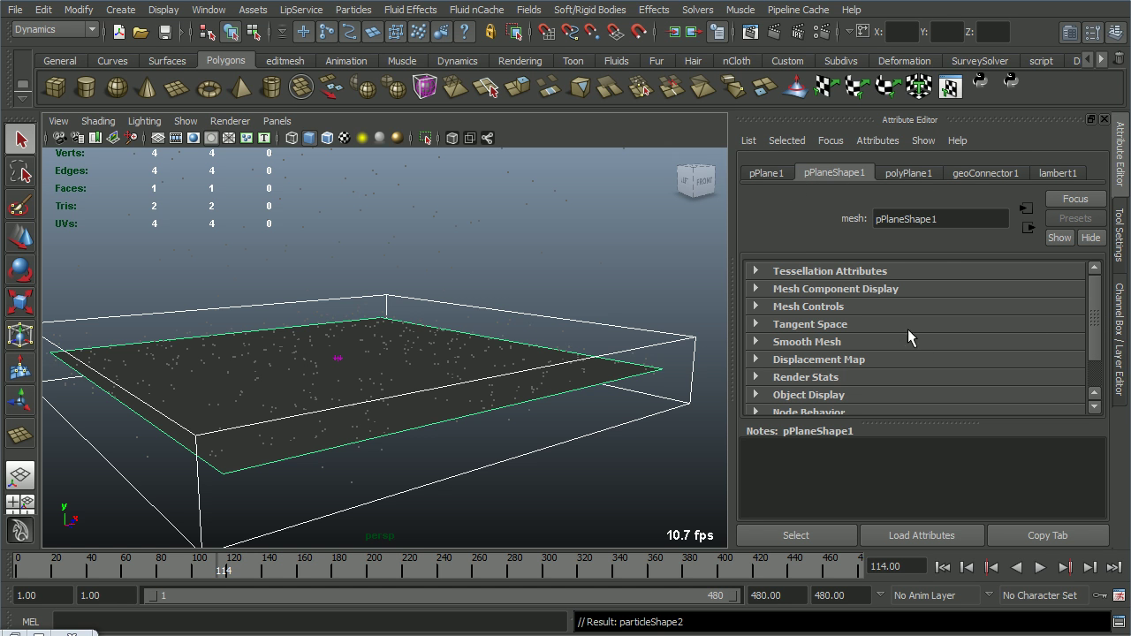
pyautogui.click(781, 176)
# Expand pPlane1's Mesh Component Display, Mesh Controls and Tangent Space sections.
pyautogui.scroll(-2, 860, 335)
pyautogui.scroll(-2, 860, 338)
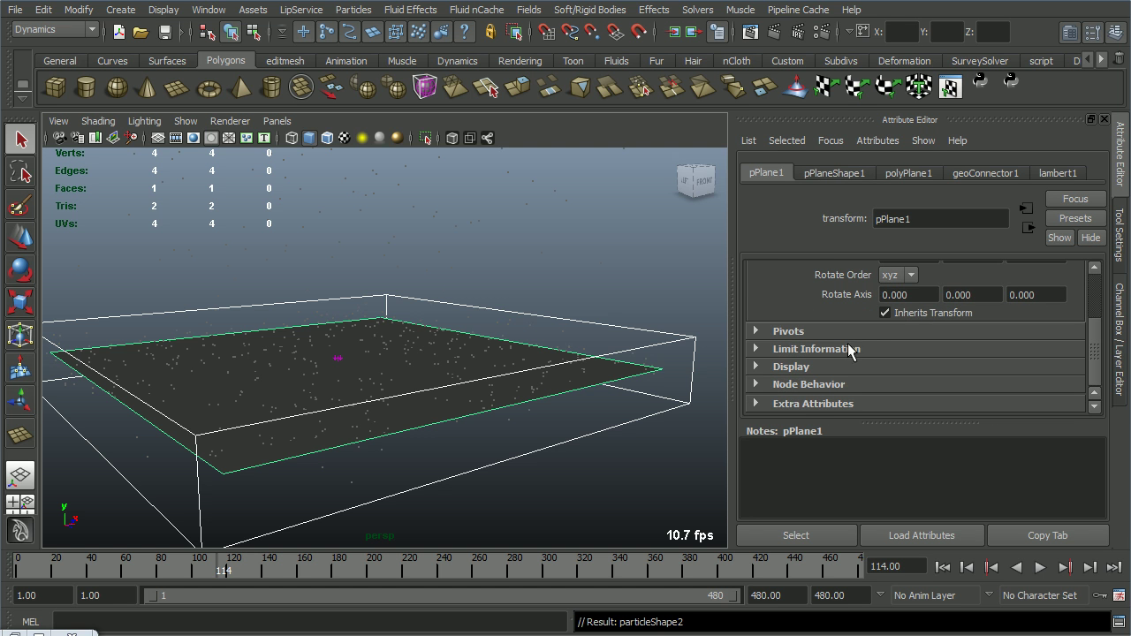
pyautogui.click(844, 176)
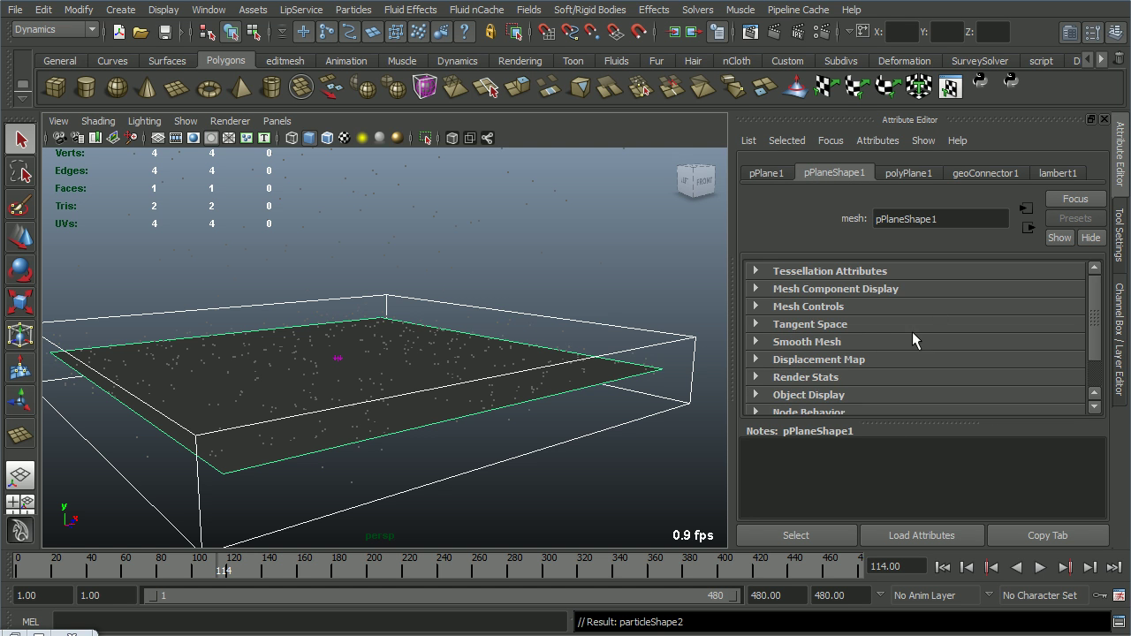
pyautogui.click(827, 295)
pyautogui.scroll(-6, 833, 307)
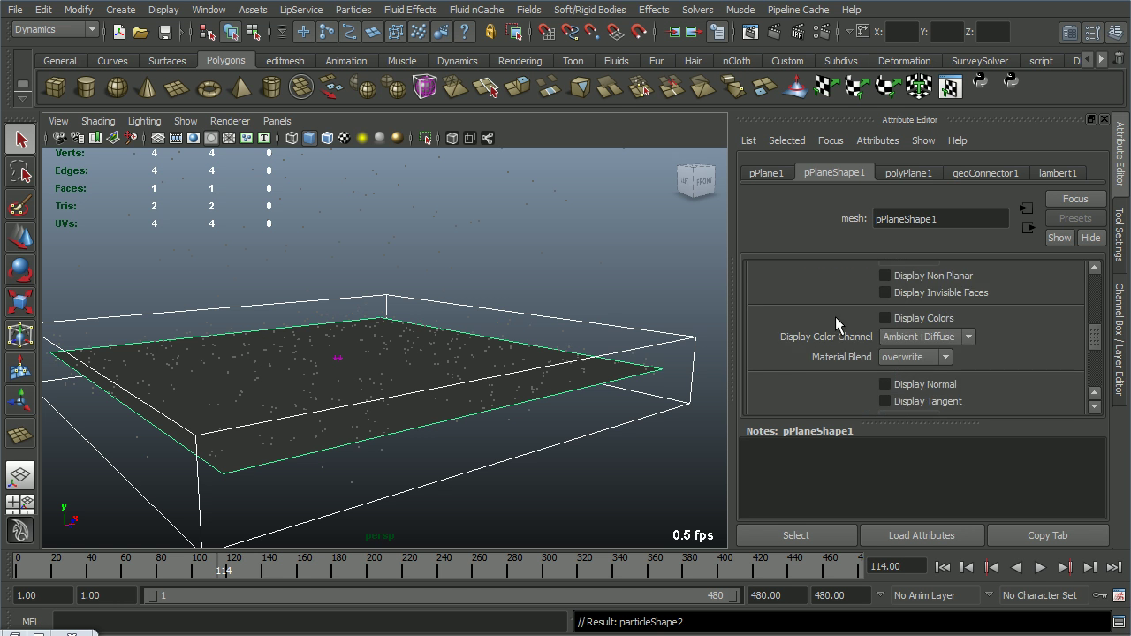
pyautogui.click(808, 353)
pyautogui.scroll(-5, 844, 364)
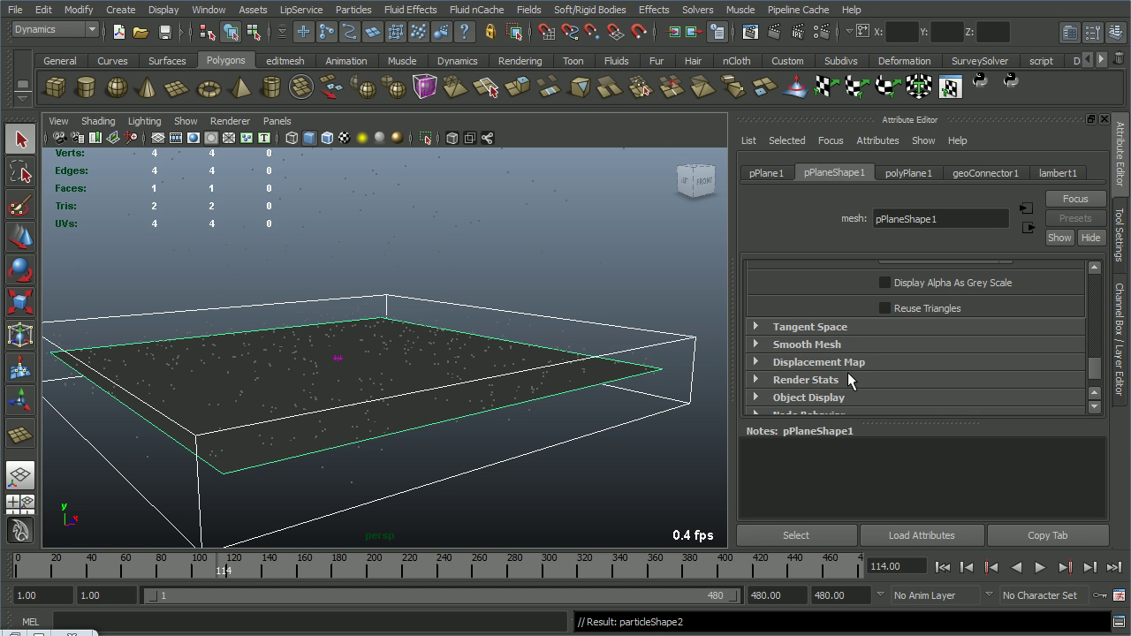
pyautogui.click(827, 330)
pyautogui.scroll(-3, 838, 344)
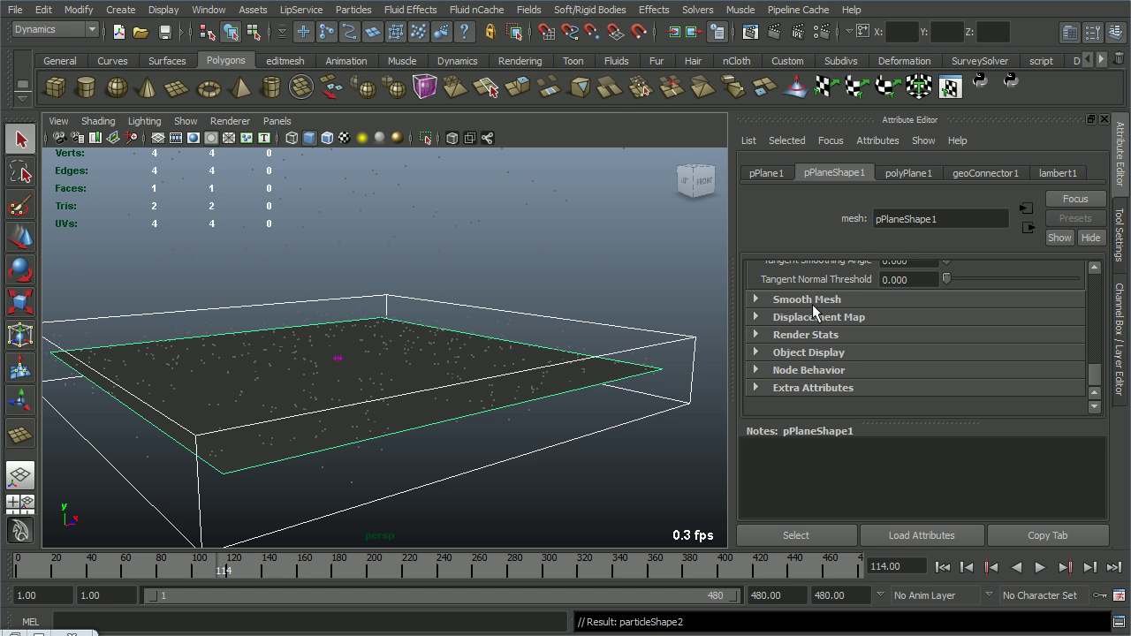
pyautogui.scroll(5, 844, 318)
pyautogui.scroll(5, 844, 318)
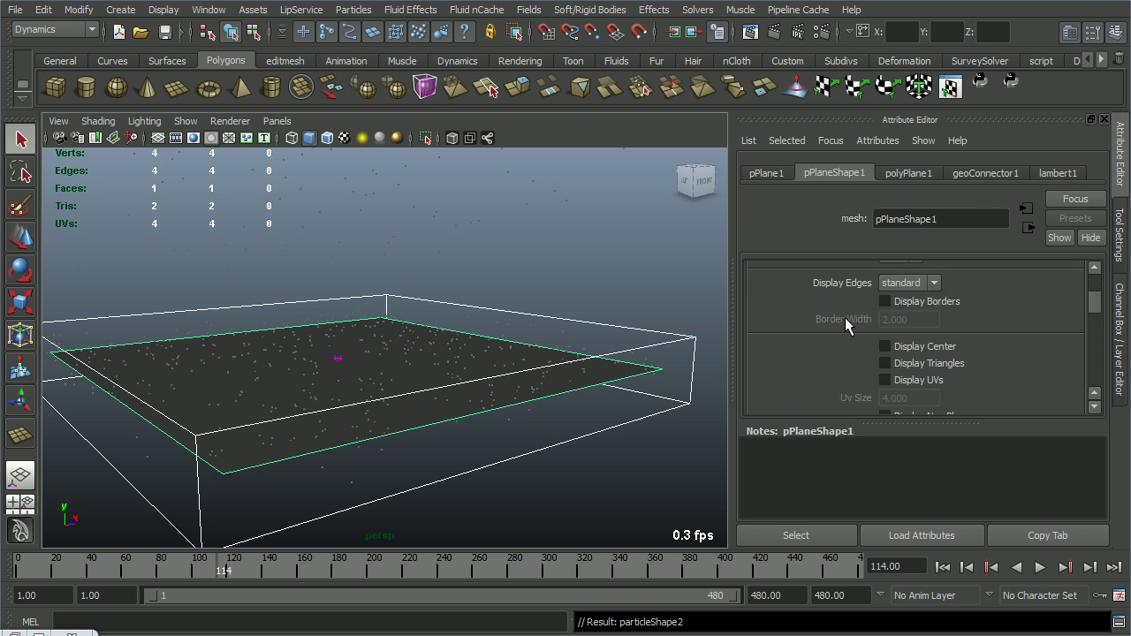
pyautogui.scroll(-10, 855, 314)
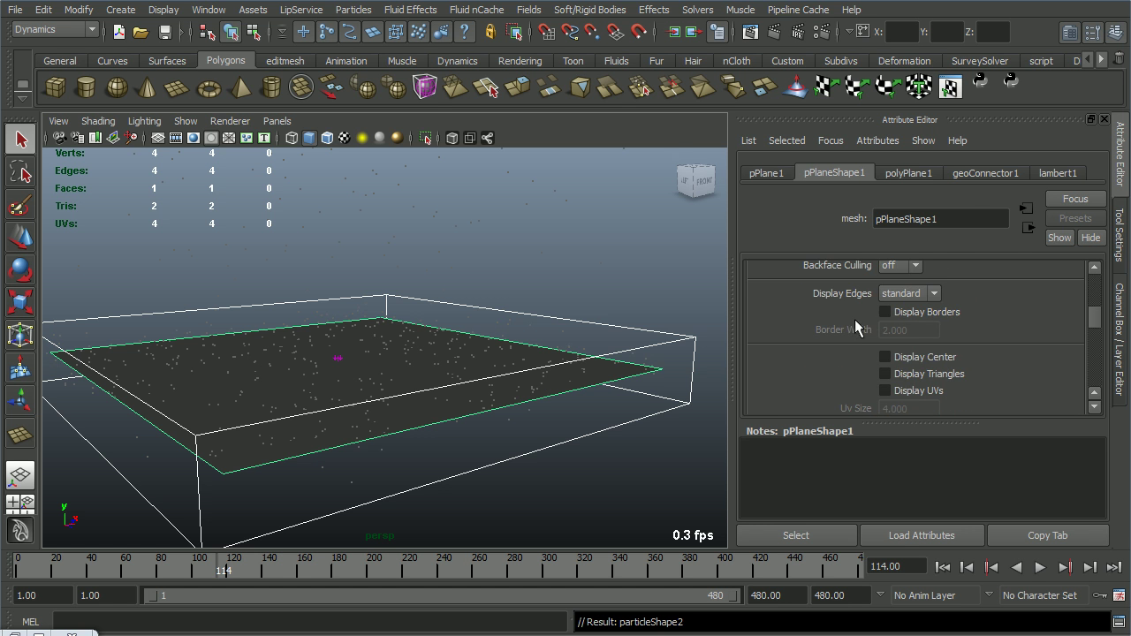
# Expand the plane's Smooth Mesh, Extra Controls, Displacement Map and Render Stats sections.
pyautogui.click(796, 305)
pyautogui.scroll(-2, 814, 322)
pyautogui.click(817, 302)
pyautogui.scroll(-3, 819, 318)
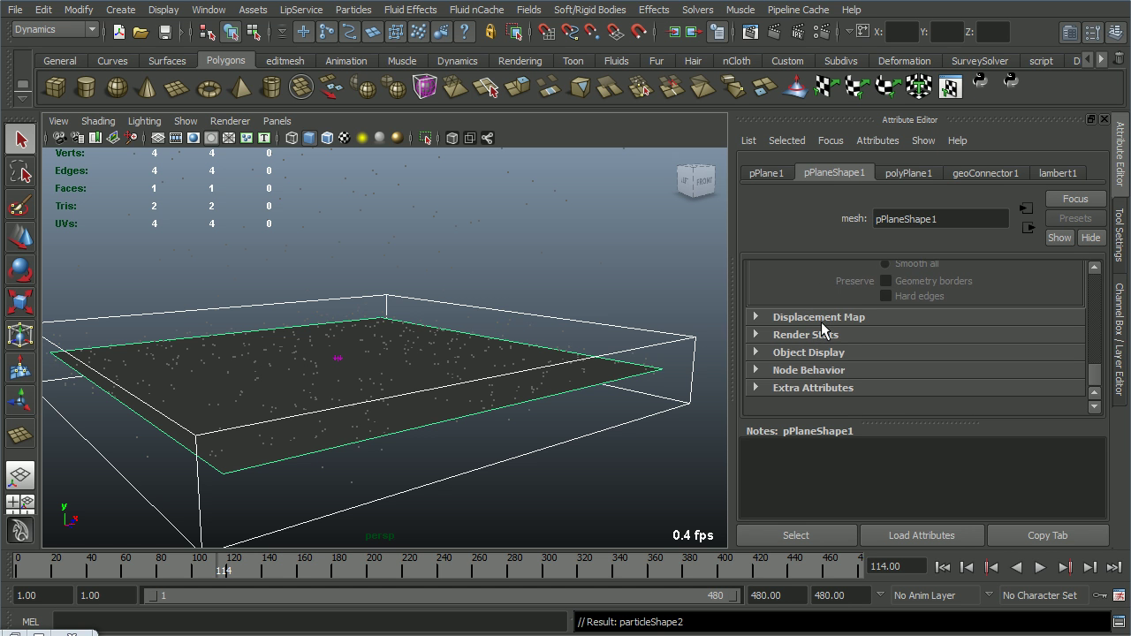
pyautogui.click(821, 320)
pyautogui.click(834, 334)
pyautogui.scroll(-3, 846, 363)
pyautogui.scroll(-3, 846, 369)
# Expand 3D Motion Blur, Object Display, Drawing Overrides, Bounding Box and Ghosting sections.
pyautogui.click(839, 327)
pyautogui.scroll(-2, 838, 354)
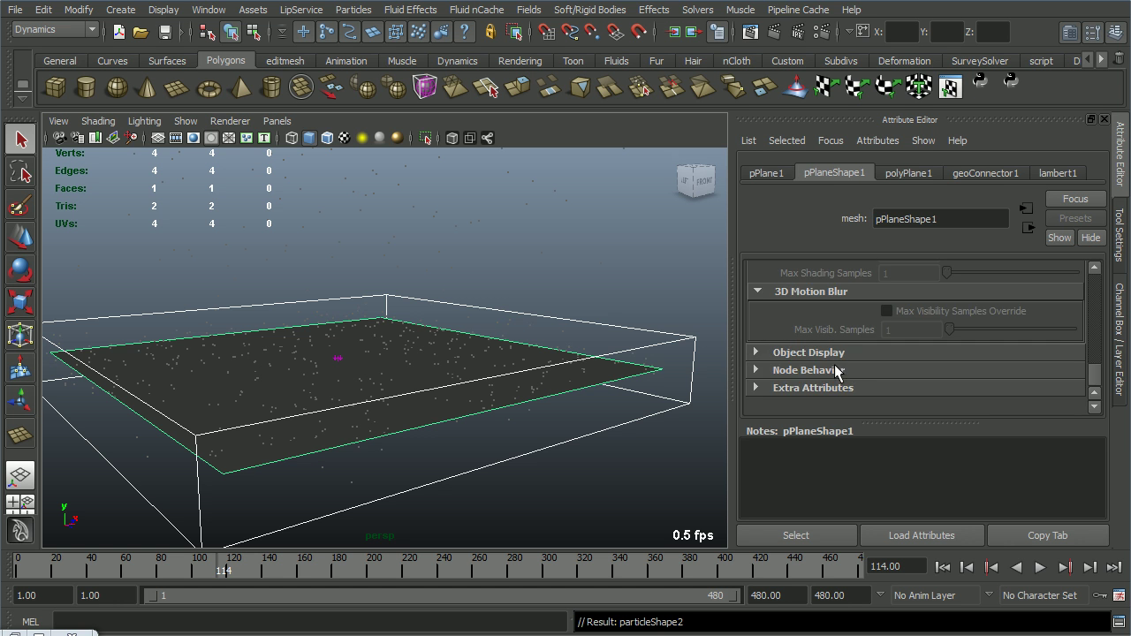
pyautogui.click(835, 357)
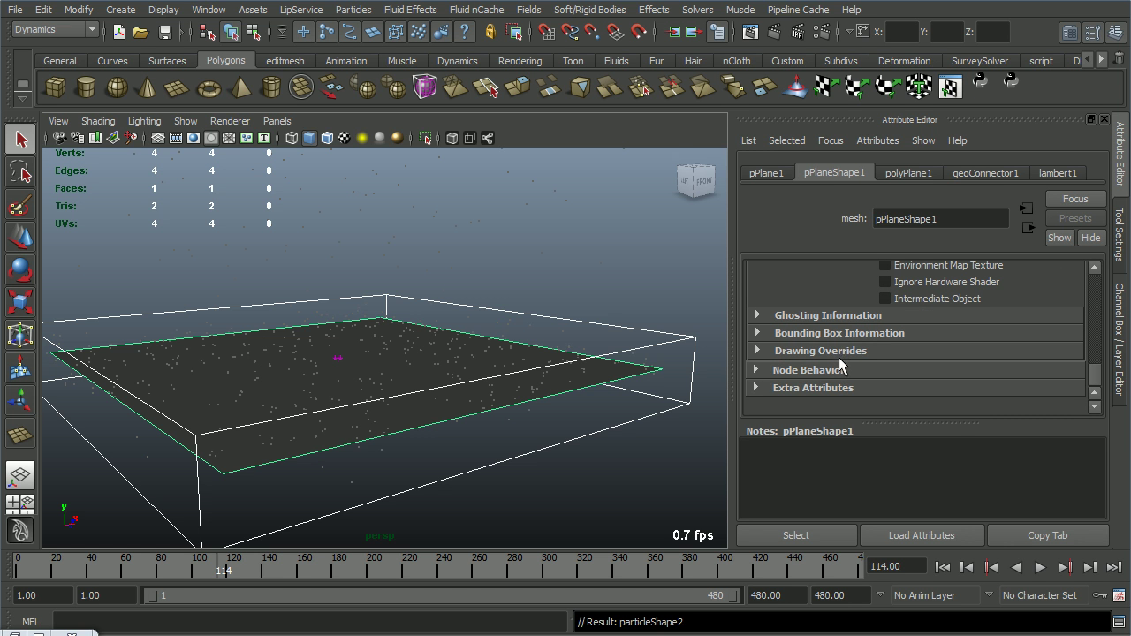
pyautogui.click(839, 353)
pyautogui.click(845, 334)
pyautogui.click(844, 318)
pyautogui.scroll(-2, 852, 343)
pyautogui.scroll(-5, 850, 344)
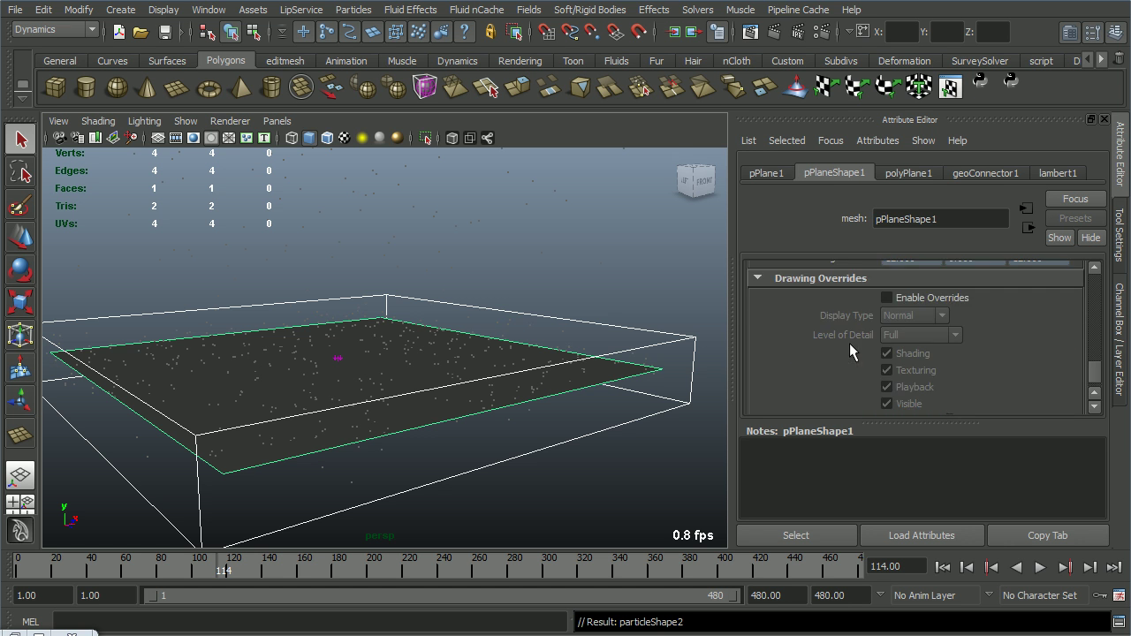
pyautogui.scroll(5, 813, 336)
# Check the plane's width and height, then select both particle2 and the plane.
pyautogui.click(910, 173)
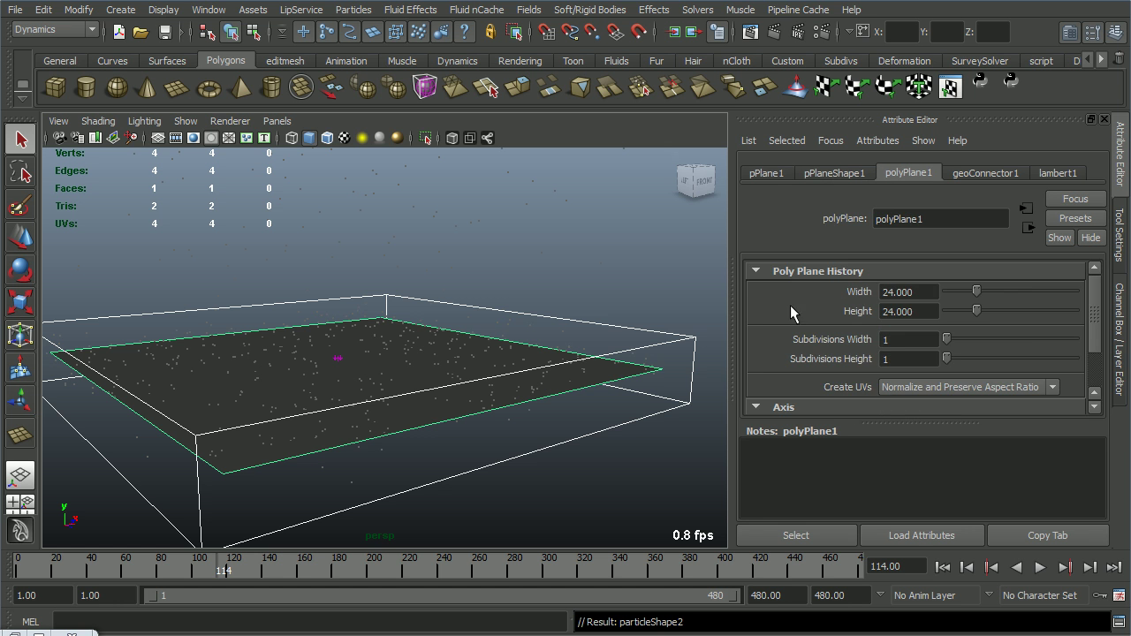
pyautogui.scroll(-3, 831, 318)
pyautogui.scroll(3, 833, 338)
pyautogui.click(769, 175)
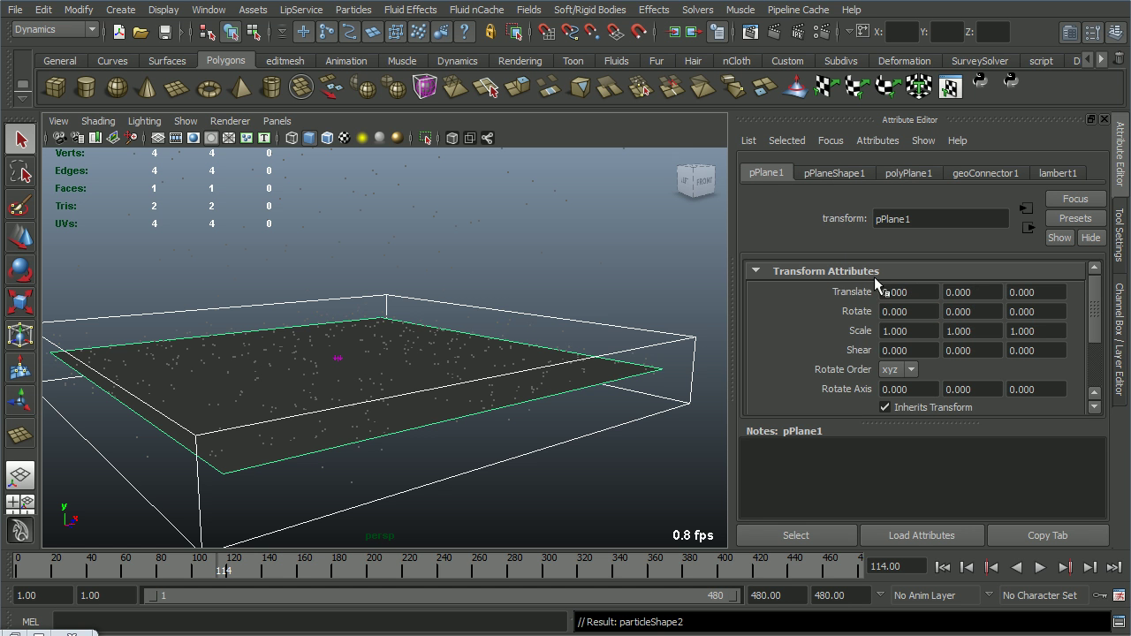
pyautogui.click(700, 394)
pyautogui.moveTo(664, 352); pyautogui.dragTo(628, 328)
pyautogui.click(626, 406)
pyautogui.moveTo(624, 404); pyautogui.dragTo(613, 357)
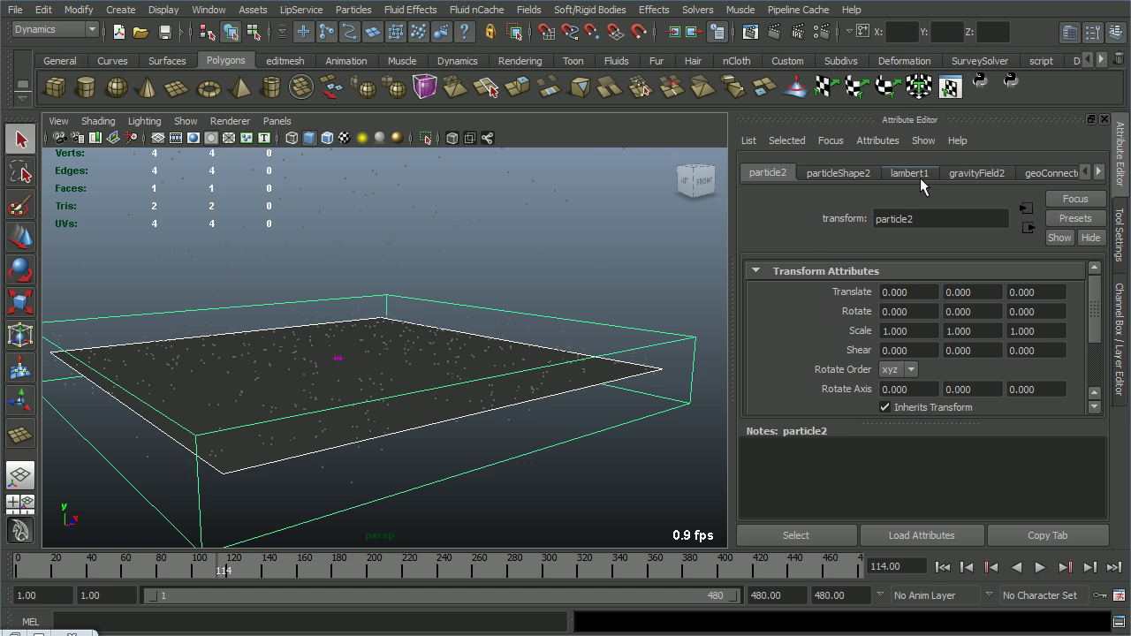
# Select particle2 and open particleShape2's Render Attributes to list the particle render types.
pyautogui.click(668, 454)
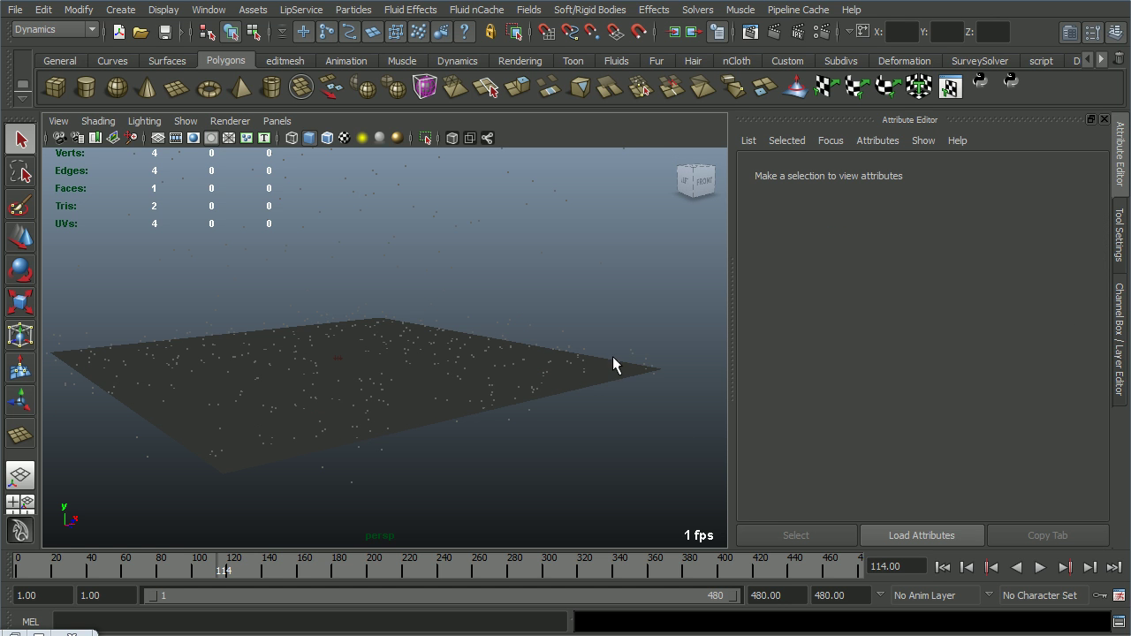
pyautogui.click(654, 365)
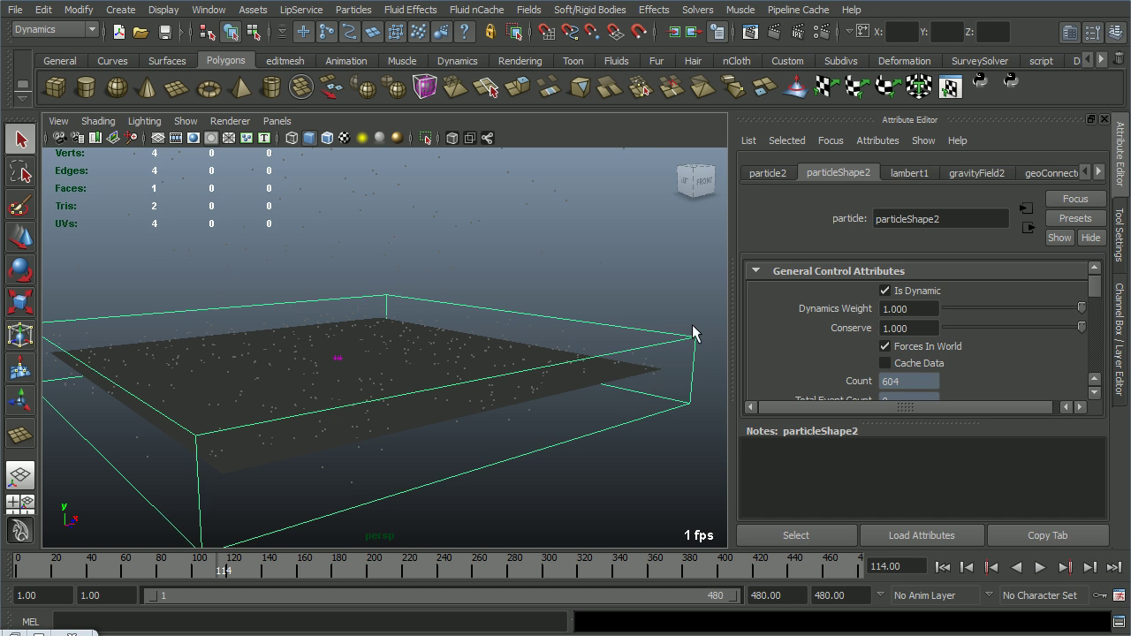
pyautogui.scroll(-10, 873, 313)
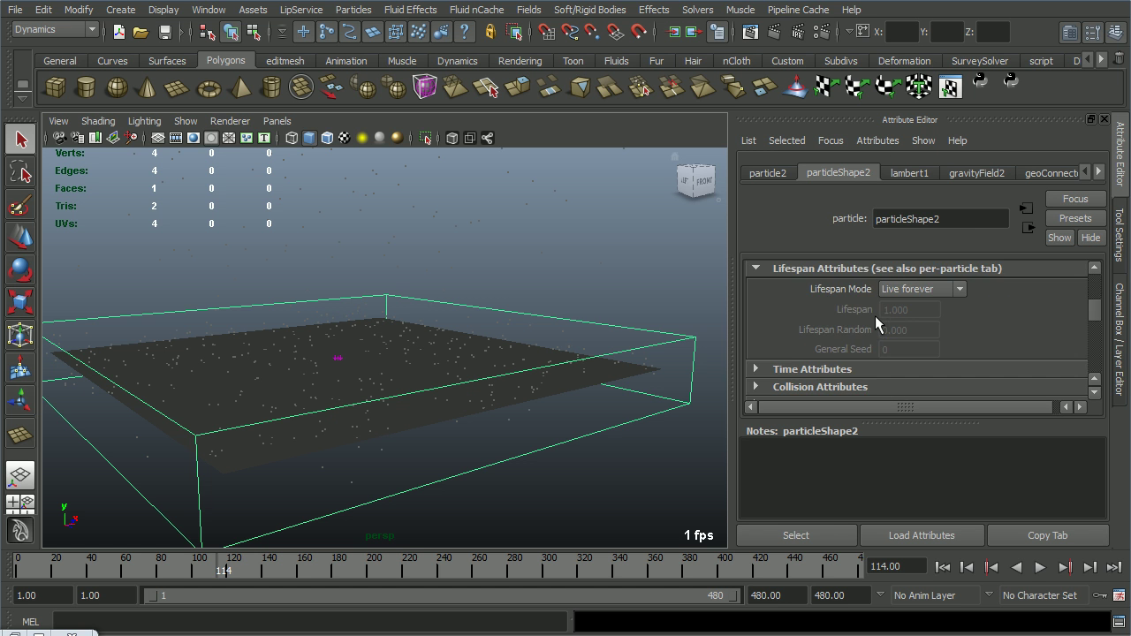
pyautogui.scroll(10, 880, 336)
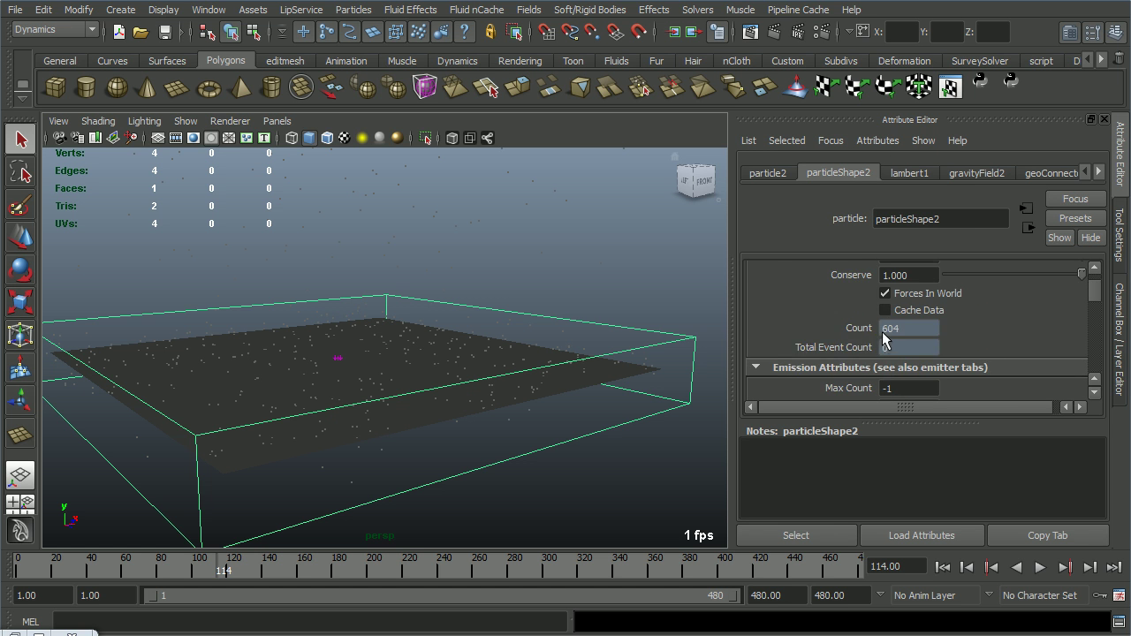
pyautogui.click(767, 172)
pyautogui.click(845, 181)
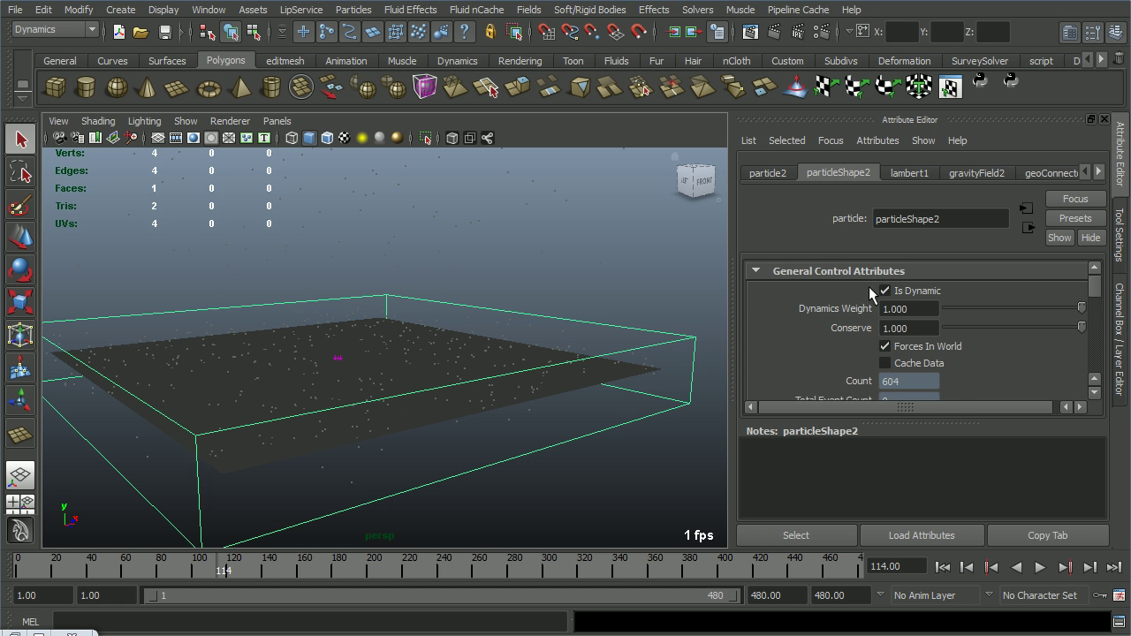
pyautogui.scroll(-6, 834, 311)
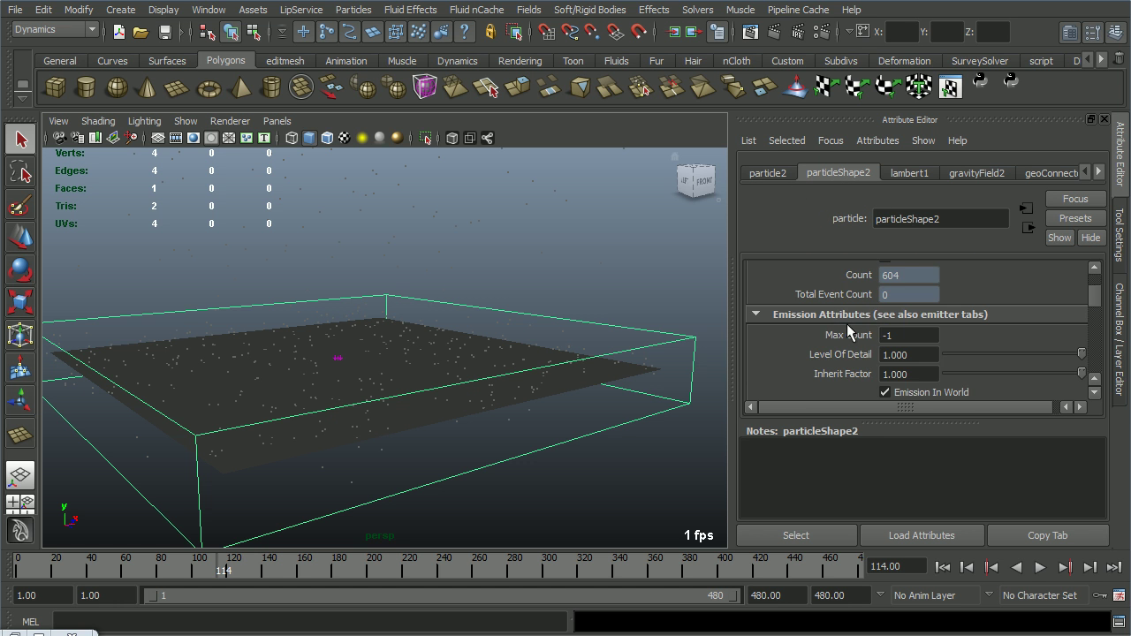
pyautogui.scroll(-3, 841, 307)
pyautogui.click(827, 316)
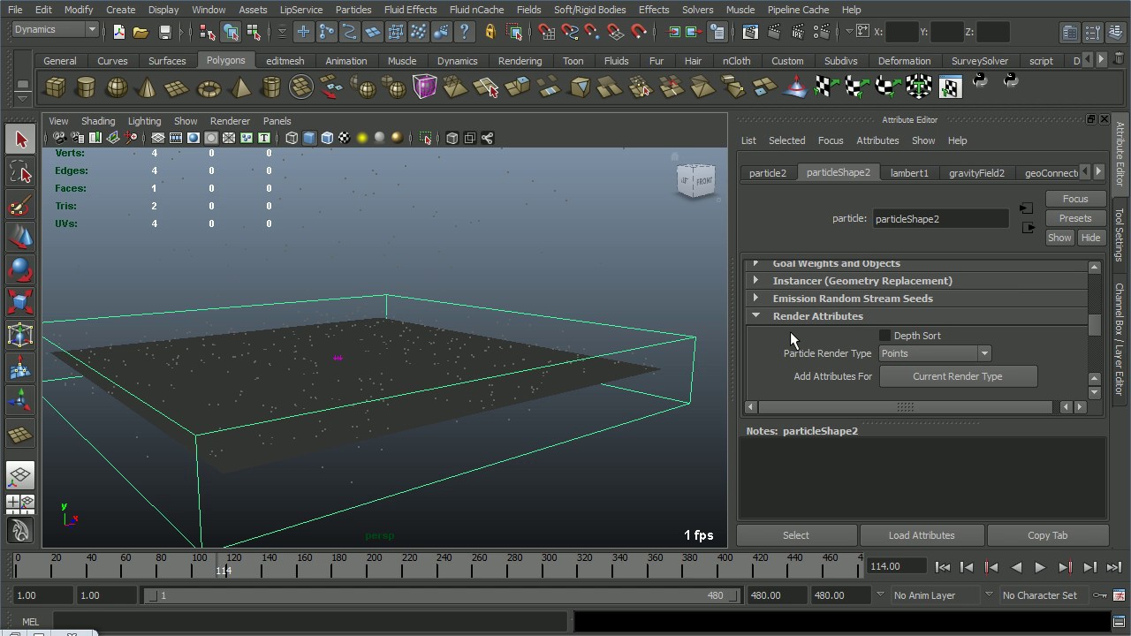
pyautogui.scroll(-2, 900, 334)
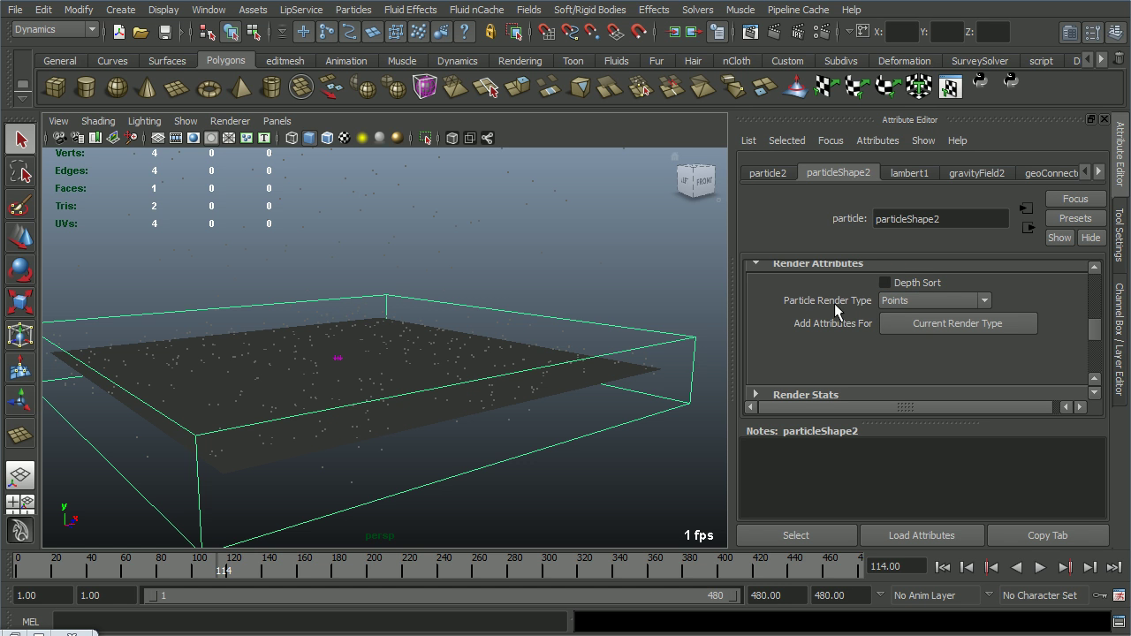
pyautogui.click(926, 308)
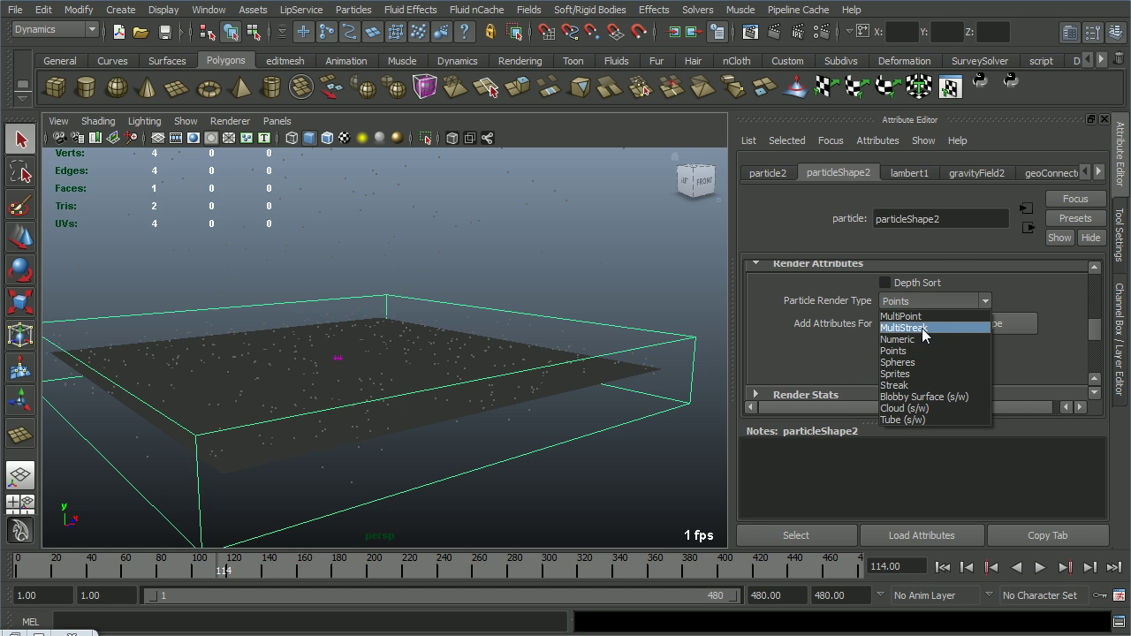
# Set particleShape2 to MultiStreak, add its render attributes, and drag Tail Size up to about 10.
pyautogui.click(928, 327)
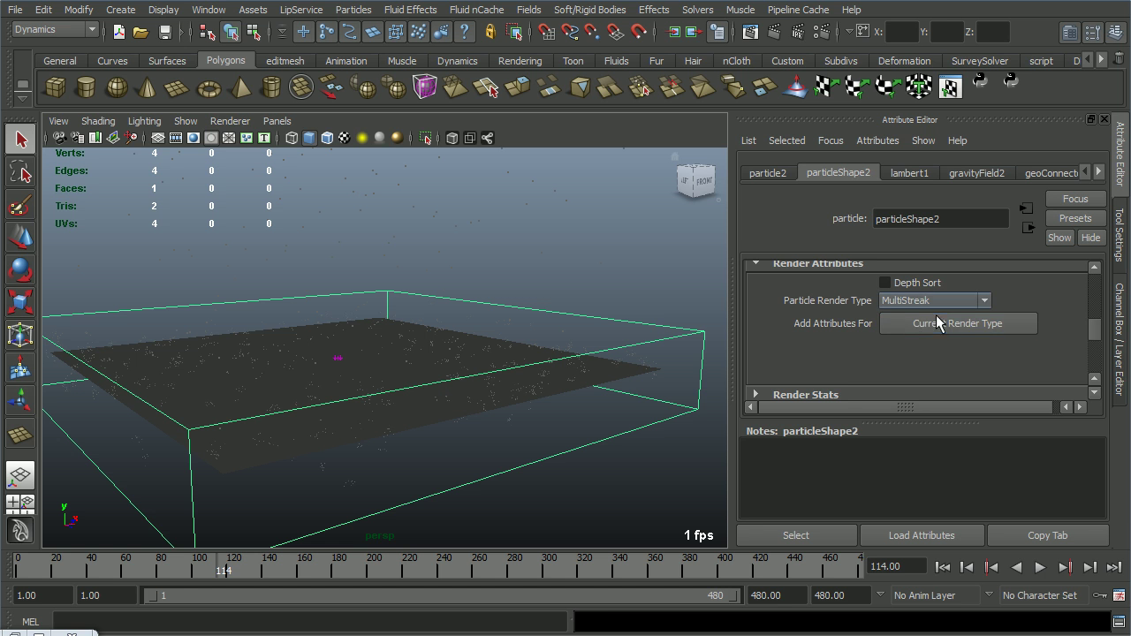
pyautogui.click(937, 333)
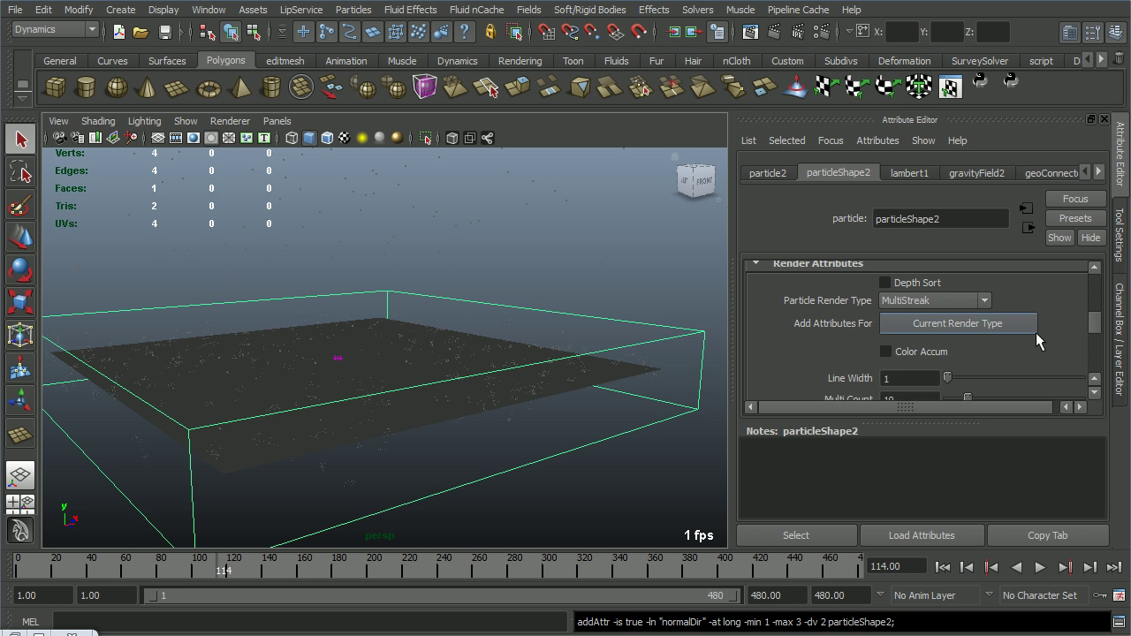
pyautogui.scroll(-2, 966, 324)
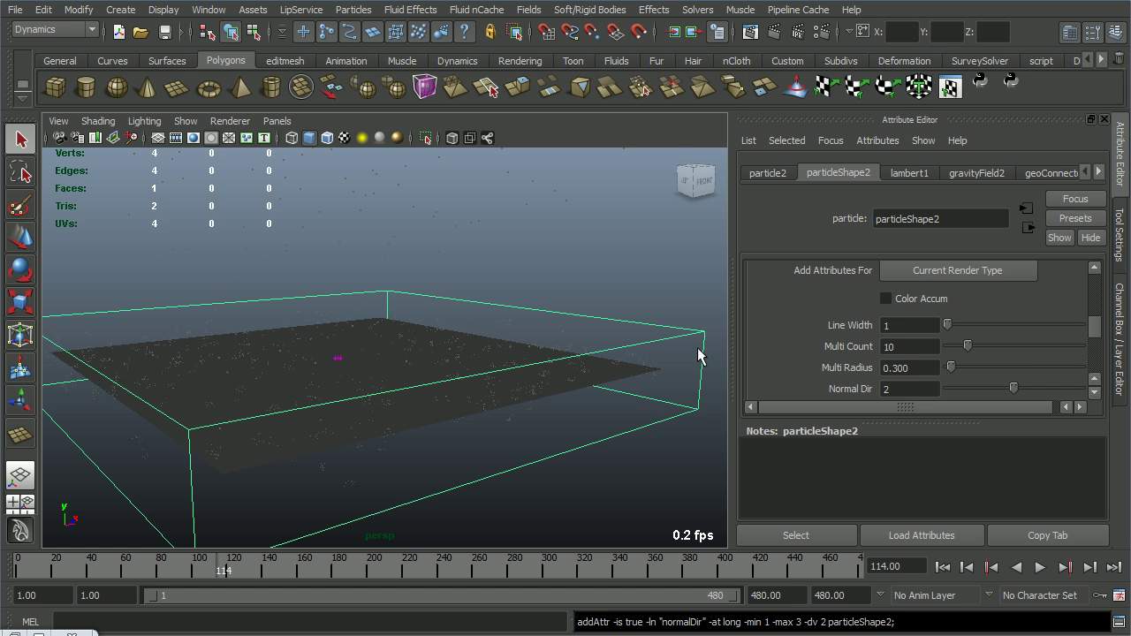
pyautogui.scroll(-2, 867, 339)
pyautogui.scroll(-2, 932, 374)
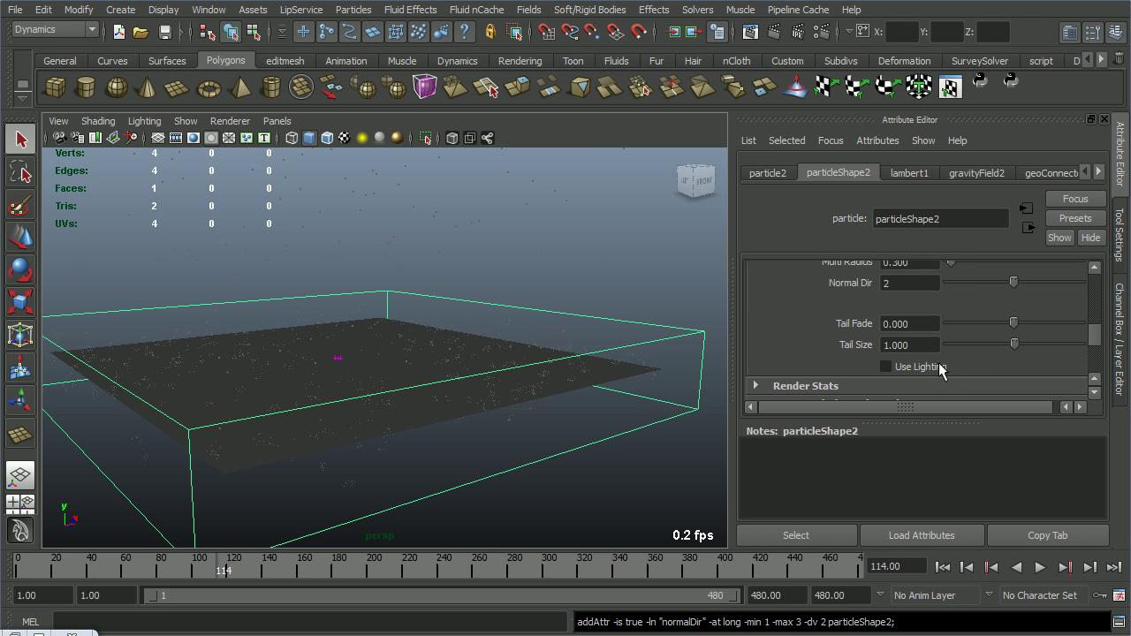
pyautogui.scroll(3, 658, 383)
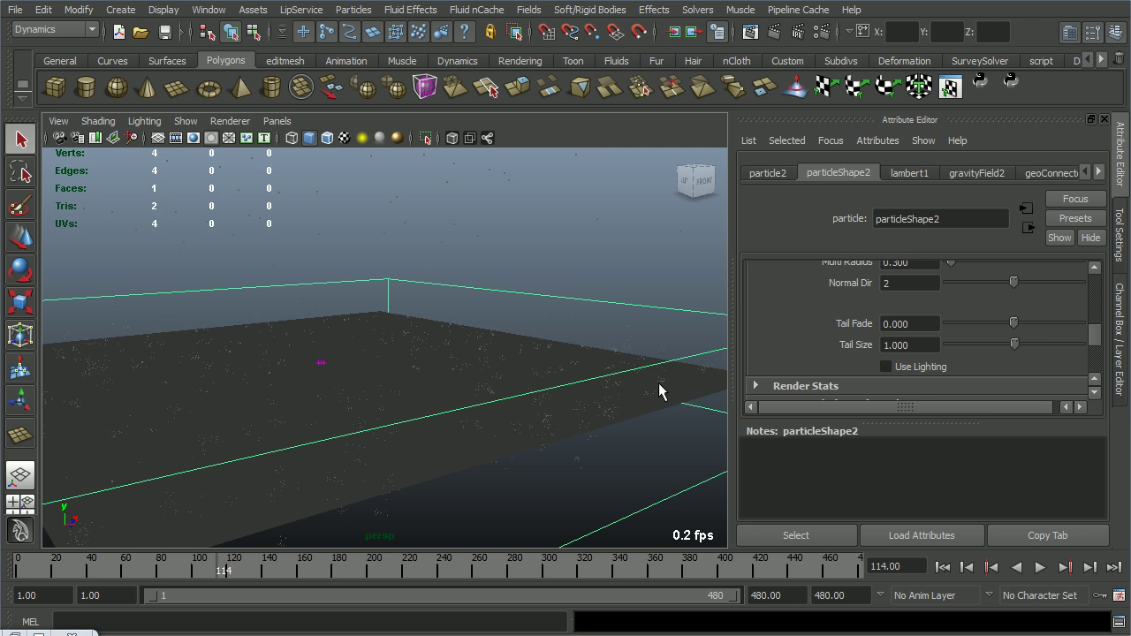
pyautogui.moveTo(1024, 350)
pyautogui.mouseDown()
pyautogui.moveTo(1073, 352)
pyautogui.moveTo(1094, 371)
pyautogui.moveTo(955, 358)
pyautogui.moveTo(1049, 363)
pyautogui.moveTo(1032, 366)
pyautogui.mouseUp()
# Enter a Tail Size of 10 and raise Tail Fade to 1.
pyautogui.click(936, 350)
pyautogui.moveTo(936, 350); pyautogui.dragTo(853, 348)
pyautogui.write('10')
pyautogui.press('Return')
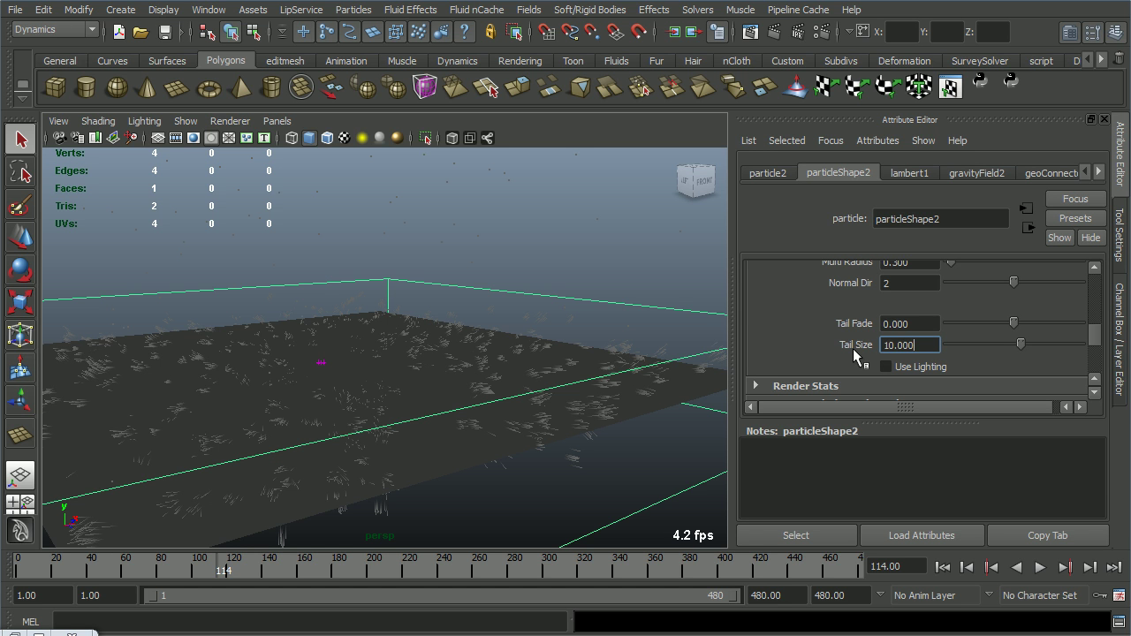
pyautogui.moveTo(1023, 328); pyautogui.dragTo(1115, 349)
pyautogui.moveTo(600, 361)
pyautogui.keyDown('alt'); pyautogui.mouseDown()
pyautogui.moveTo(581, 398)
pyautogui.moveTo(601, 394)
pyautogui.moveTo(567, 379)
pyautogui.moveTo(545, 416)
pyautogui.mouseUp(); pyautogui.keyUp('alt')
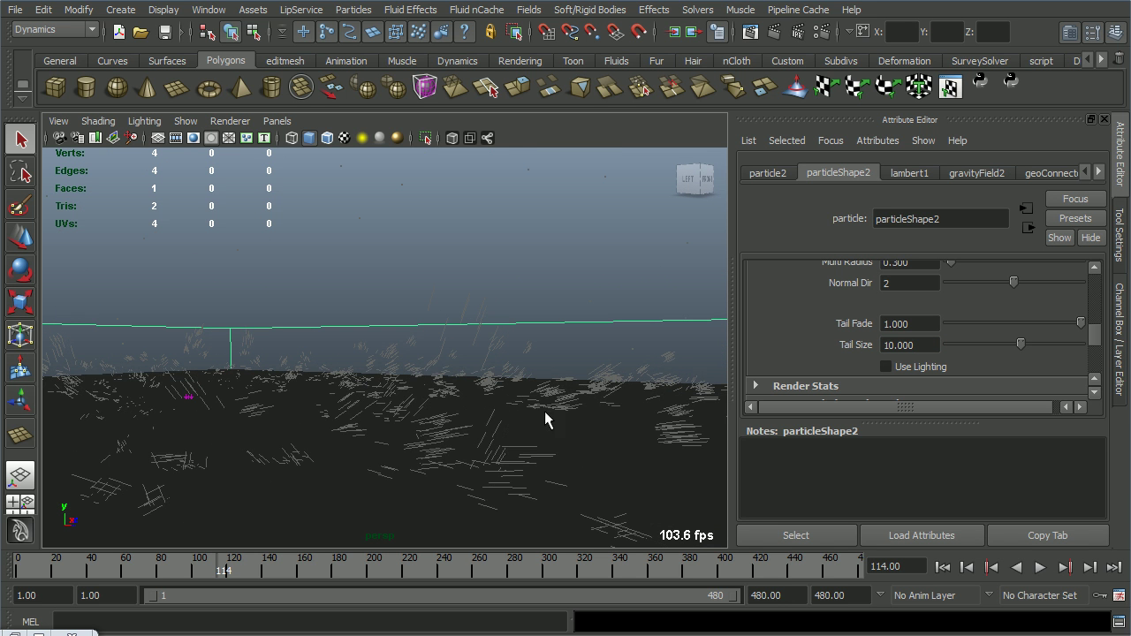
# Lower Tail Fade to -1 and set Tail Size to 15.
pyautogui.moveTo(1089, 327); pyautogui.dragTo(949, 341)
pyautogui.doubleClick(919, 344)
pyautogui.write('15')
pyautogui.press('Return')
pyautogui.keyDown('alt'); pyautogui.moveTo(588, 311); pyautogui.dragTo(567, 347); pyautogui.keyUp('alt')
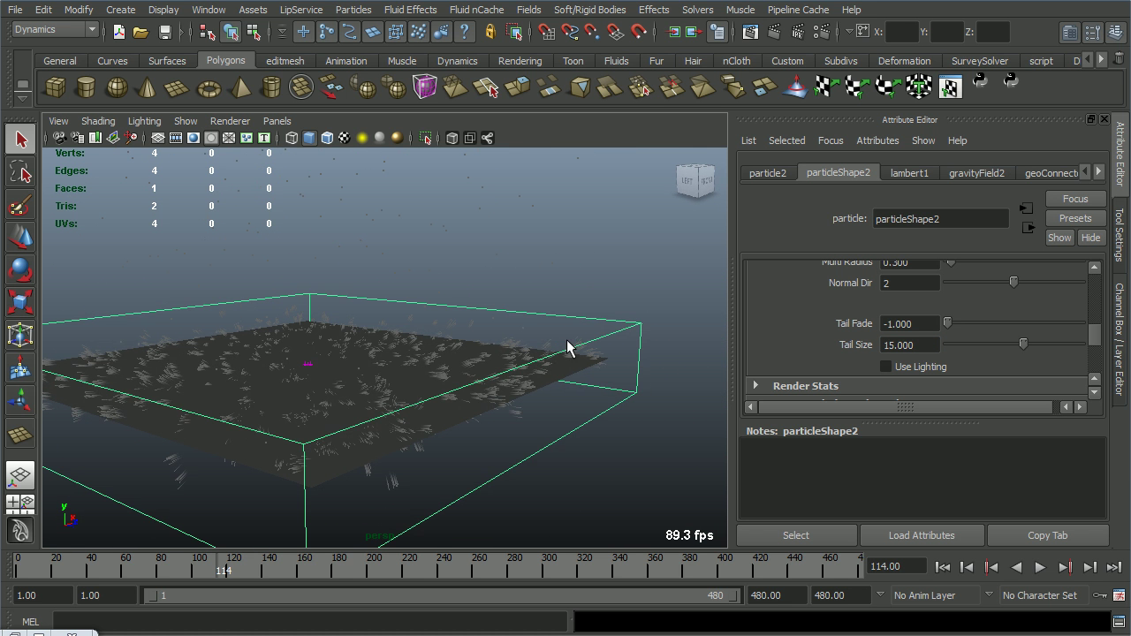
# Rewind and play the simulation, stopping at frame 231.
pyautogui.click(942, 567)
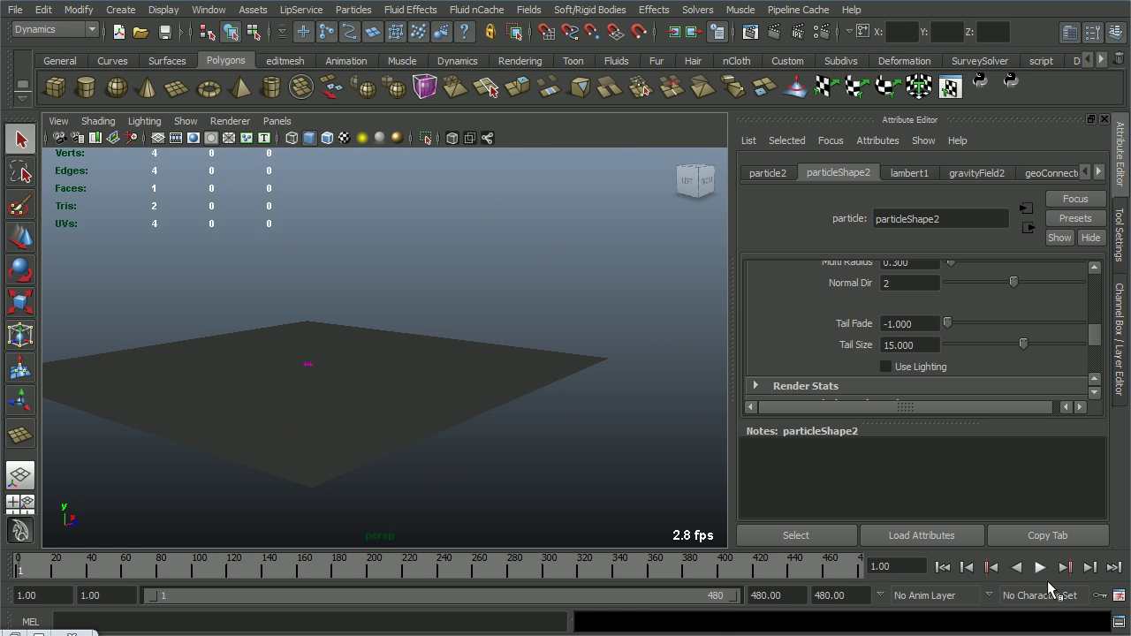
pyautogui.click(1042, 574)
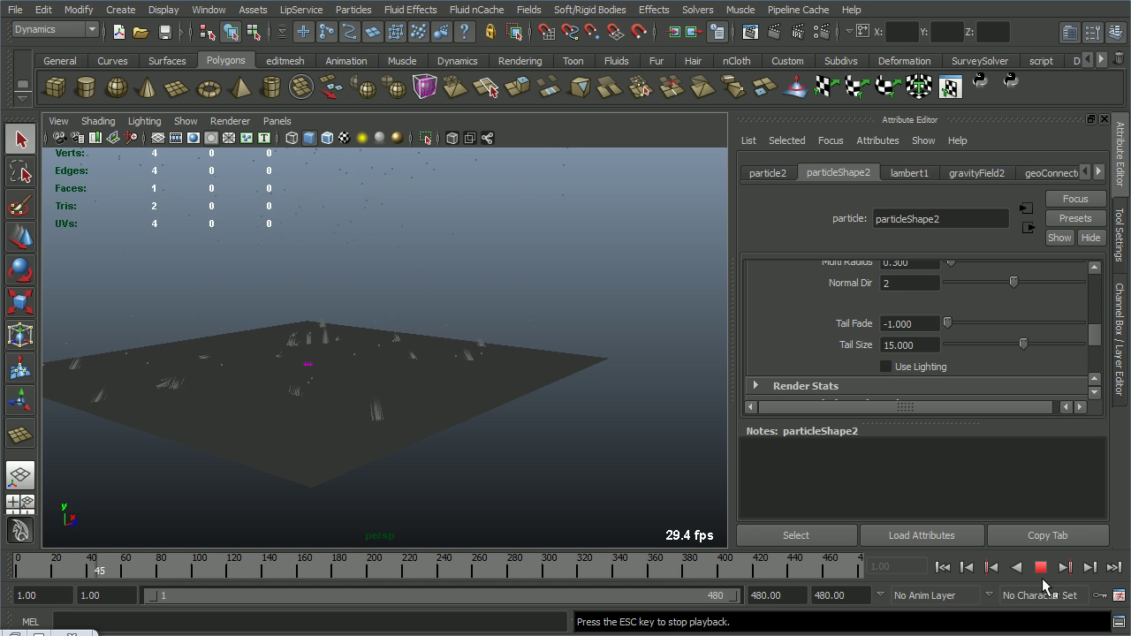
pyautogui.keyDown('alt'); pyautogui.moveTo(655, 380); pyautogui.dragTo(601, 395); pyautogui.keyUp('alt')
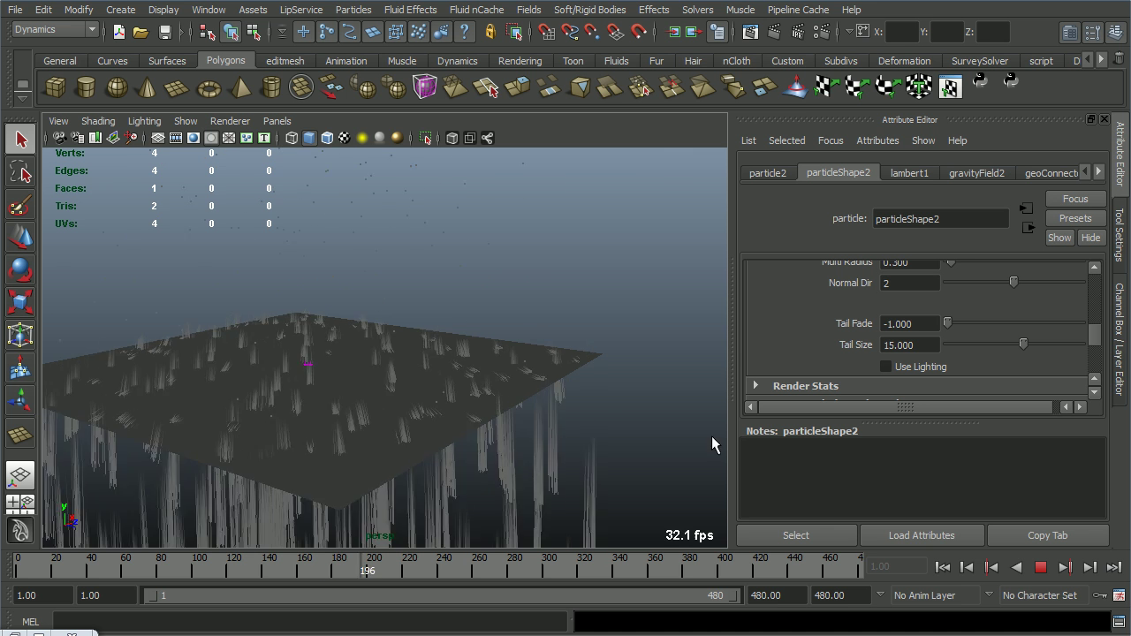
pyautogui.click(1040, 568)
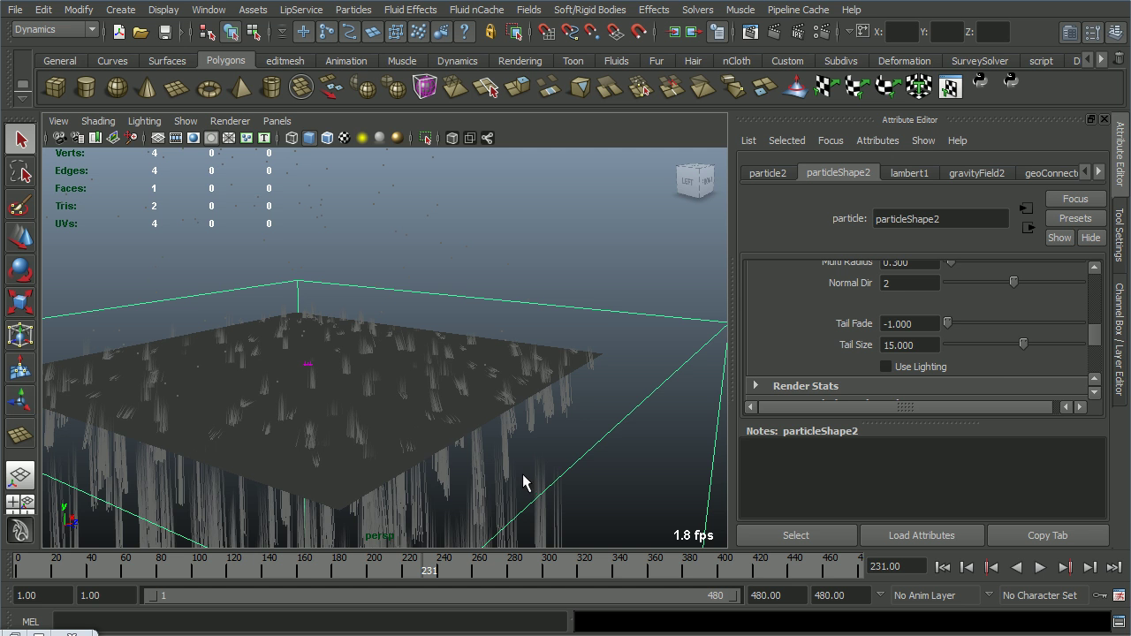
# Set Tail Size to 4, then rewind and replay the simulation.
pyautogui.moveTo(1026, 349); pyautogui.dragTo(1026, 349)
pyautogui.moveTo(933, 344); pyautogui.dragTo(819, 363)
pyautogui.write('4')
pyautogui.press('Return')
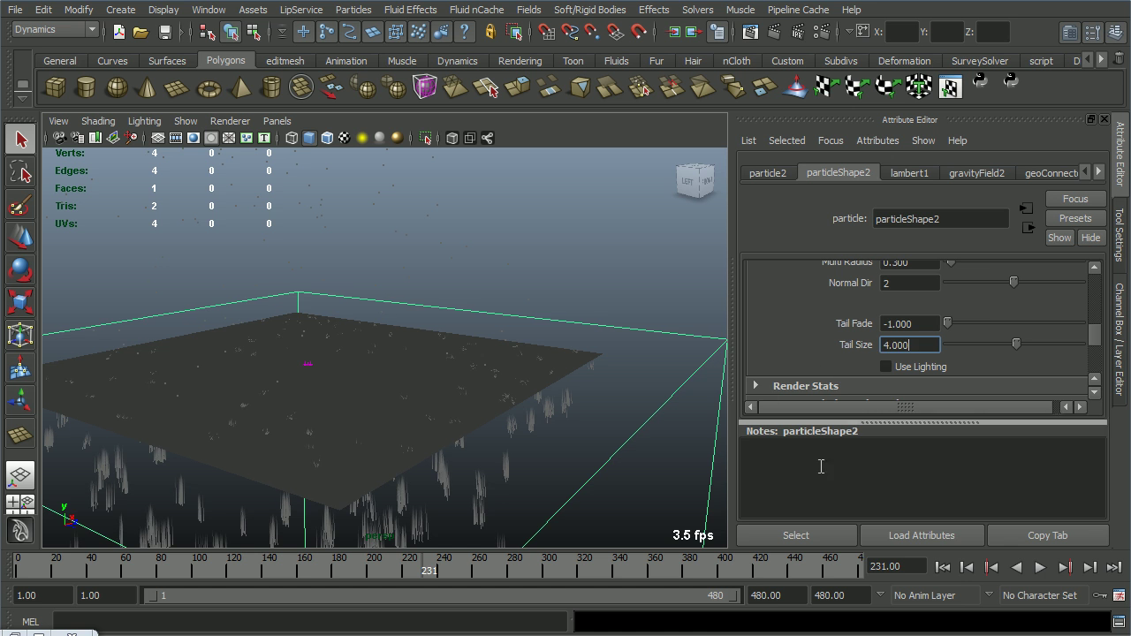
pyautogui.click(942, 568)
pyautogui.click(1045, 568)
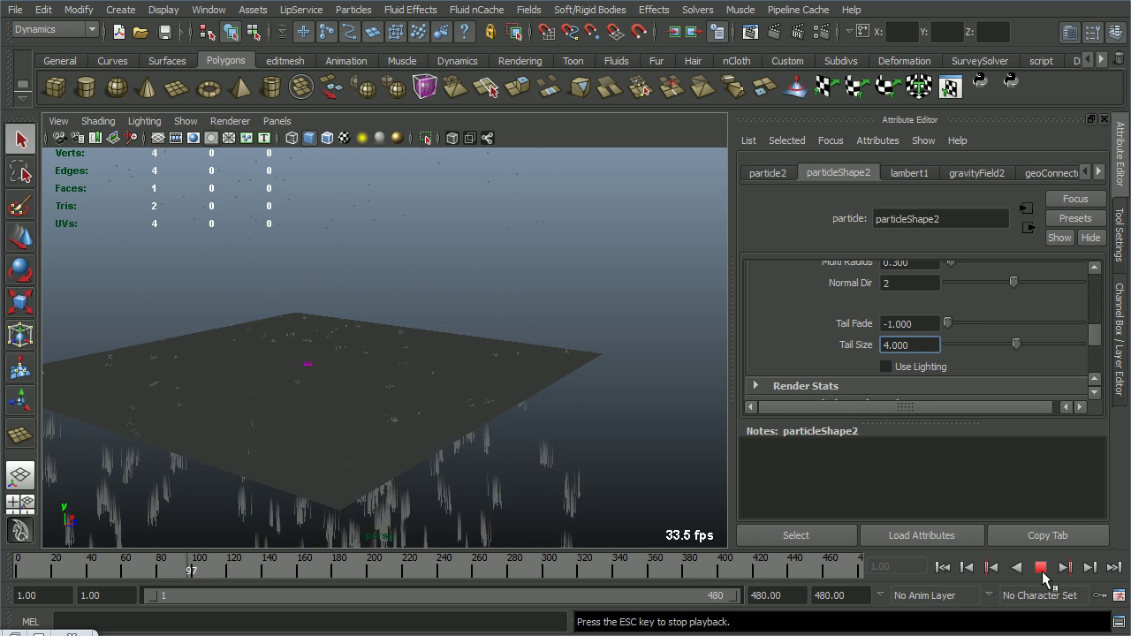
# Stop playback at frame 147 and enter a Tail Size of 6.
pyautogui.click(1041, 568)
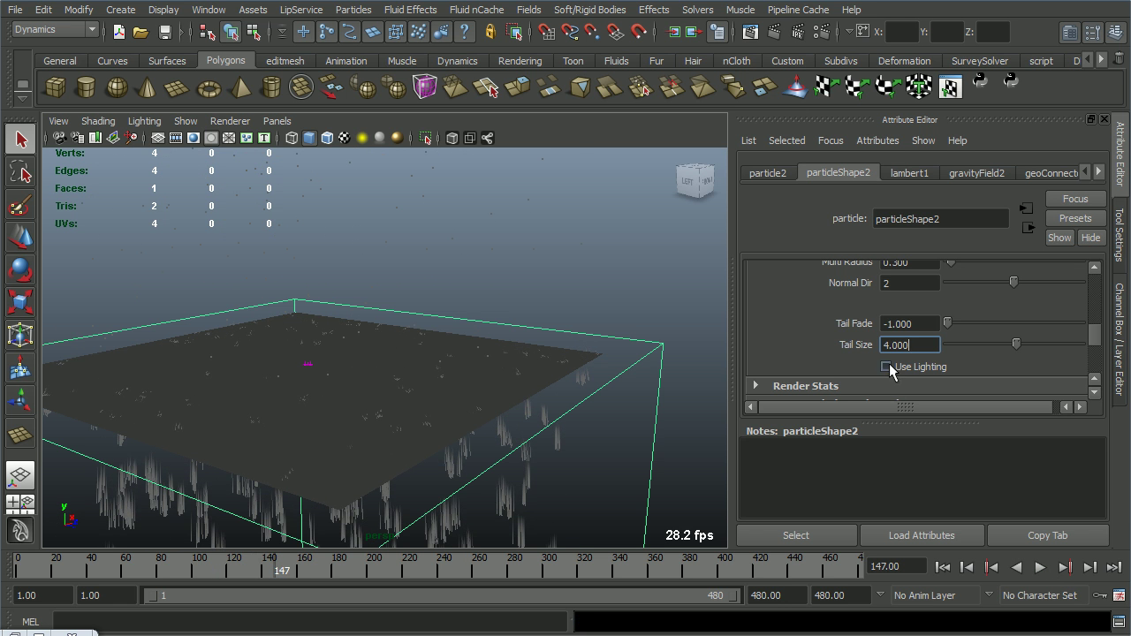
pyautogui.scroll(2, 894, 350)
pyautogui.scroll(-2, 942, 386)
pyautogui.doubleClick(894, 344)
pyautogui.write('6.000')
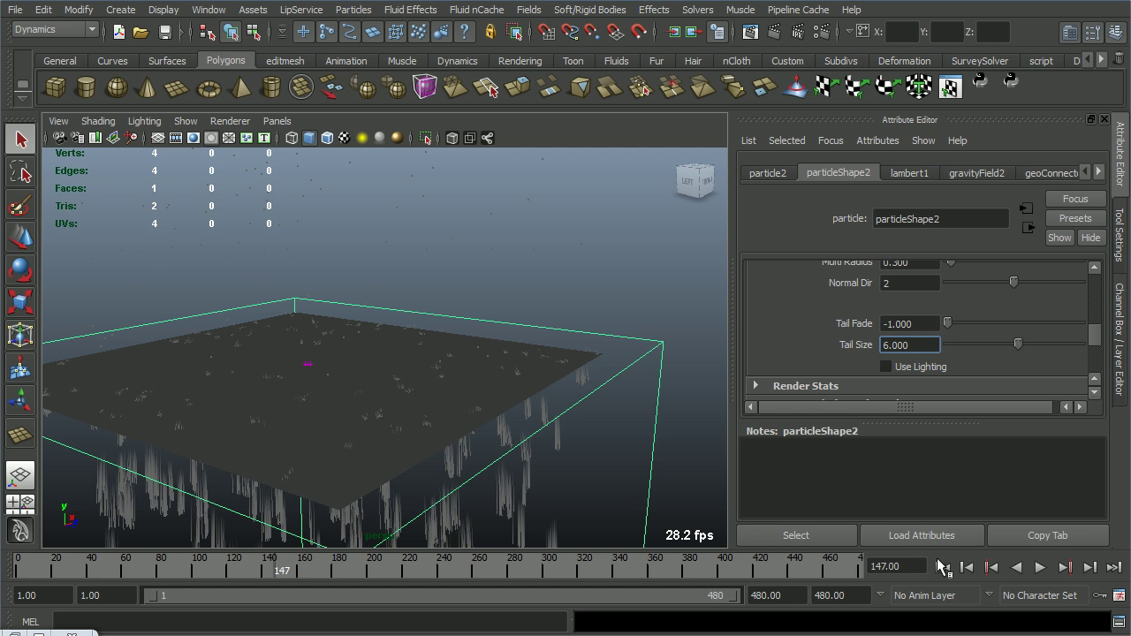
# Set Multi Count to 60 and bring up the Particle Collision Event Editor.
pyautogui.scroll(2, 840, 365)
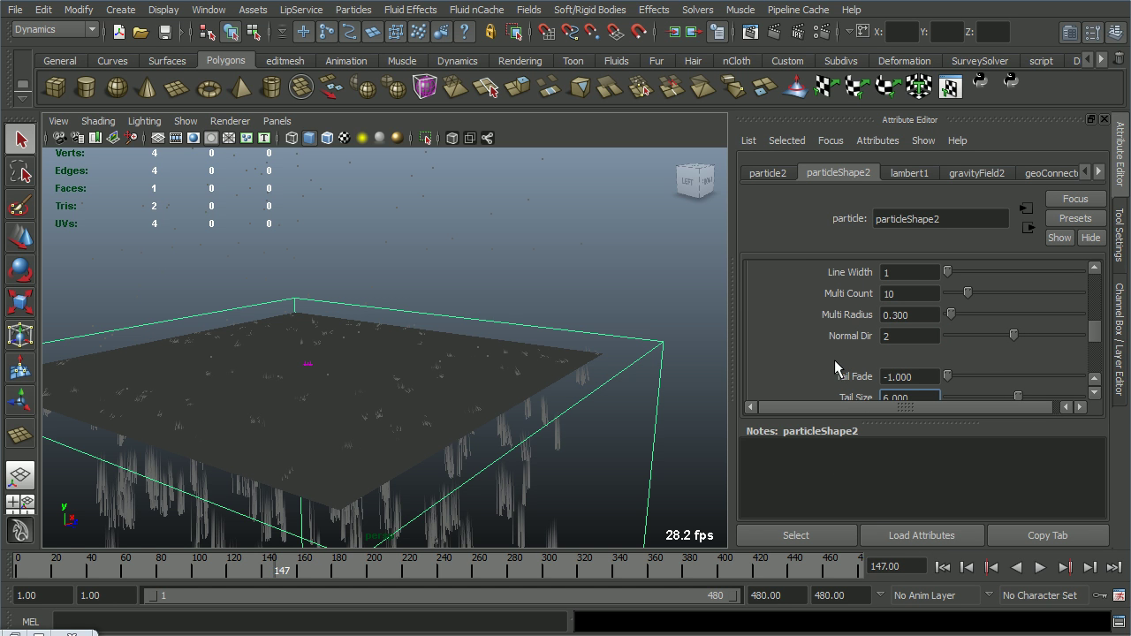
pyautogui.scroll(4, 913, 298)
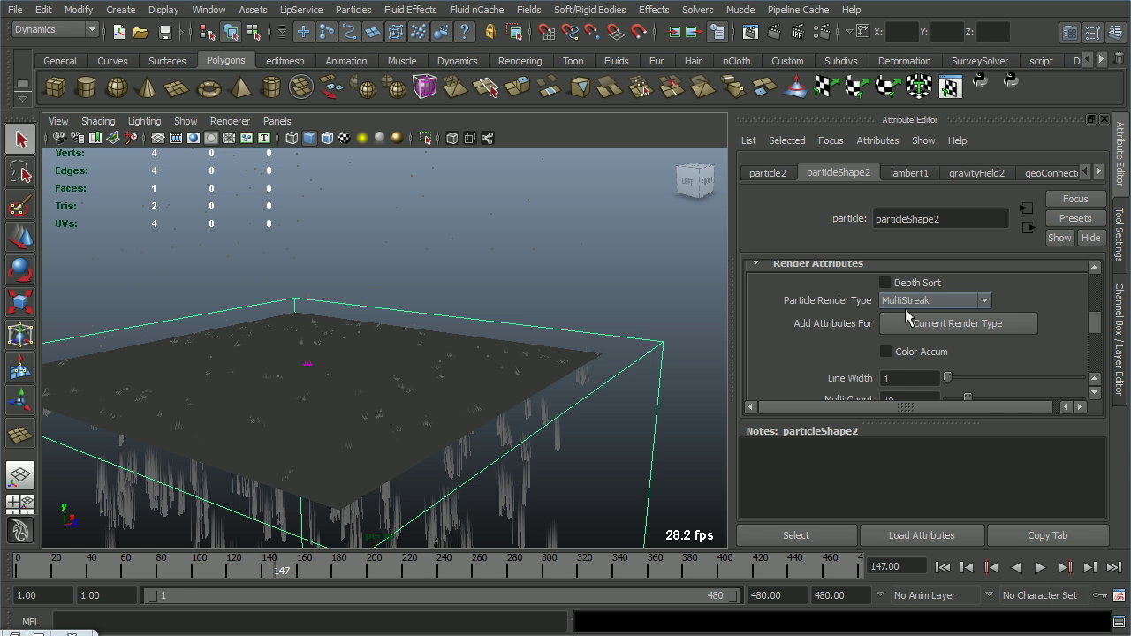
pyautogui.scroll(-2, 875, 318)
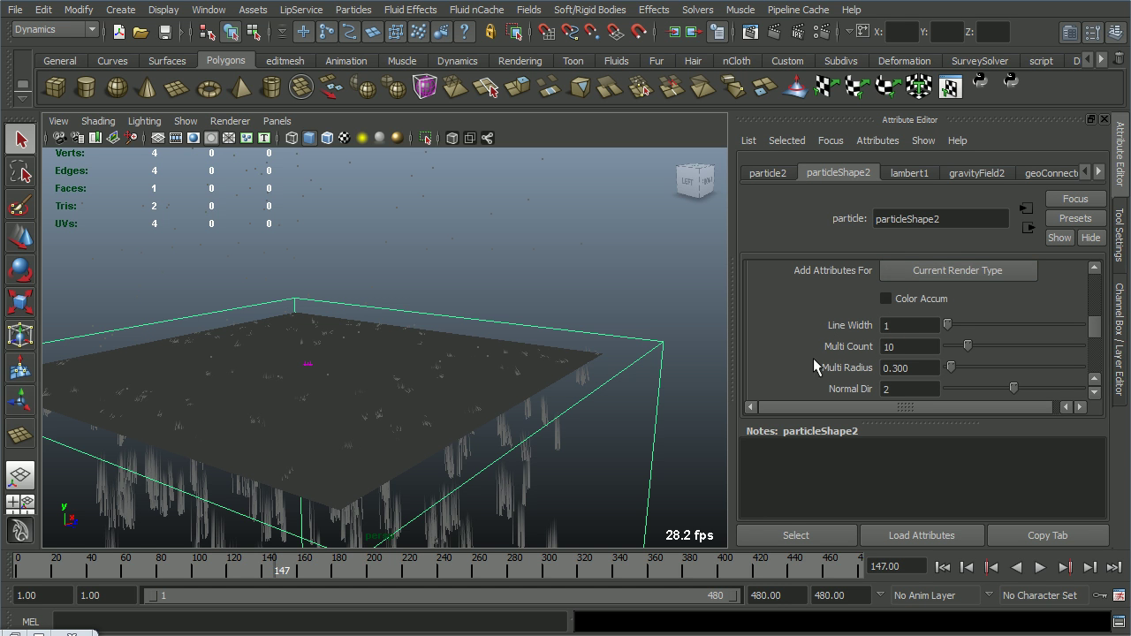
pyautogui.doubleClick(910, 346)
pyautogui.write('60')
pyautogui.press('Return')
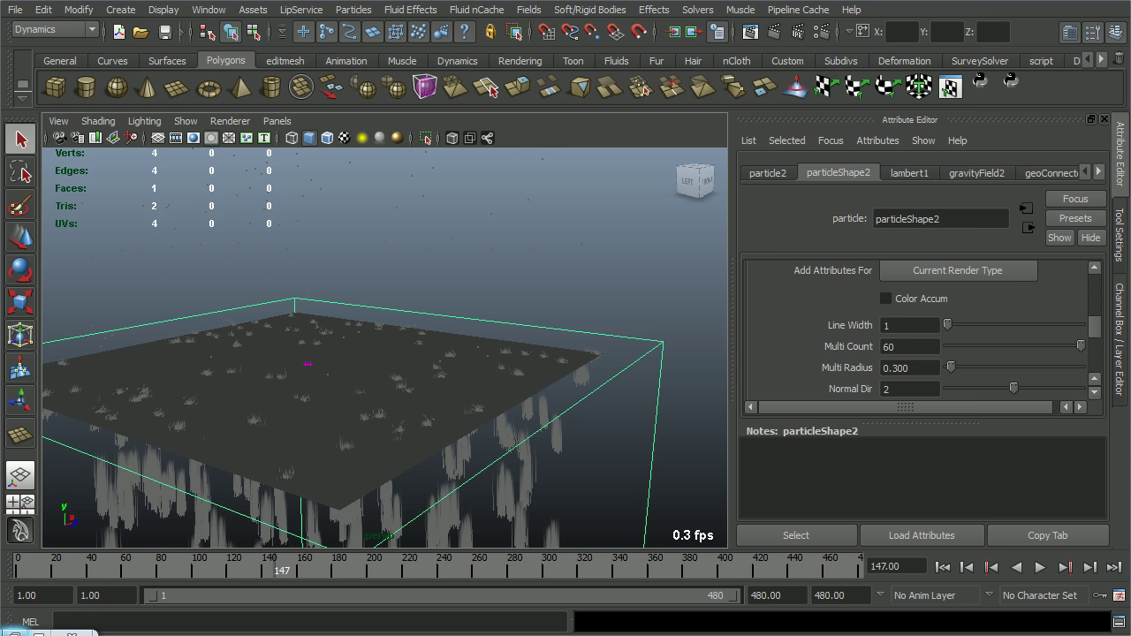
pyautogui.click(58, 630)
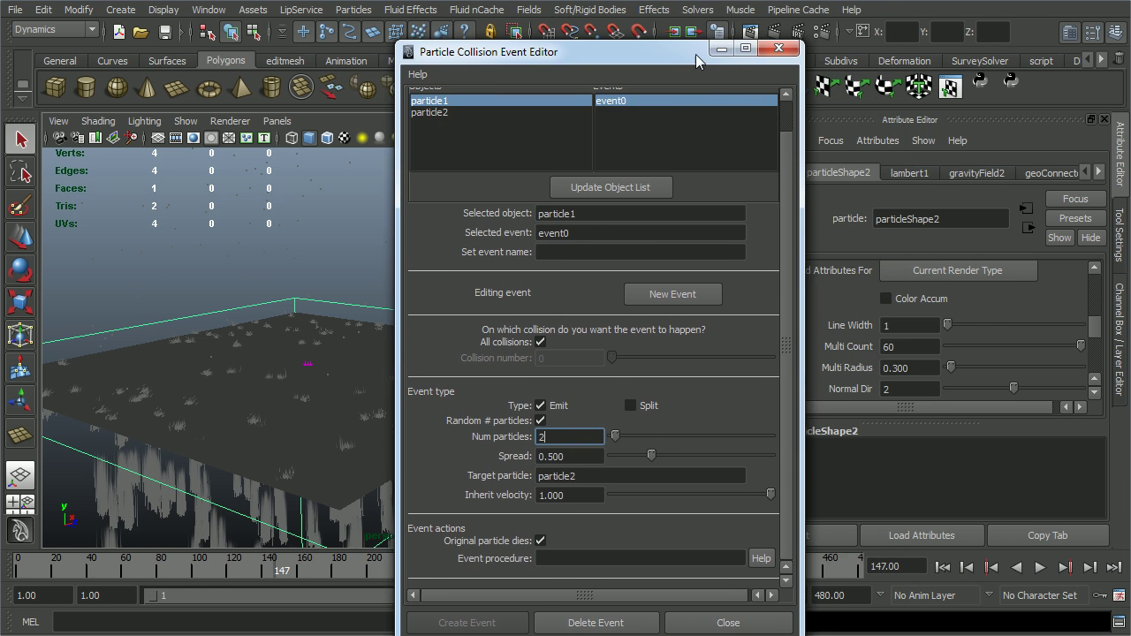
# Move the Particle Collision Event Editor aside and return to the main Maya window.
pyautogui.moveTo(865, 15); pyautogui.dragTo(696, 53)
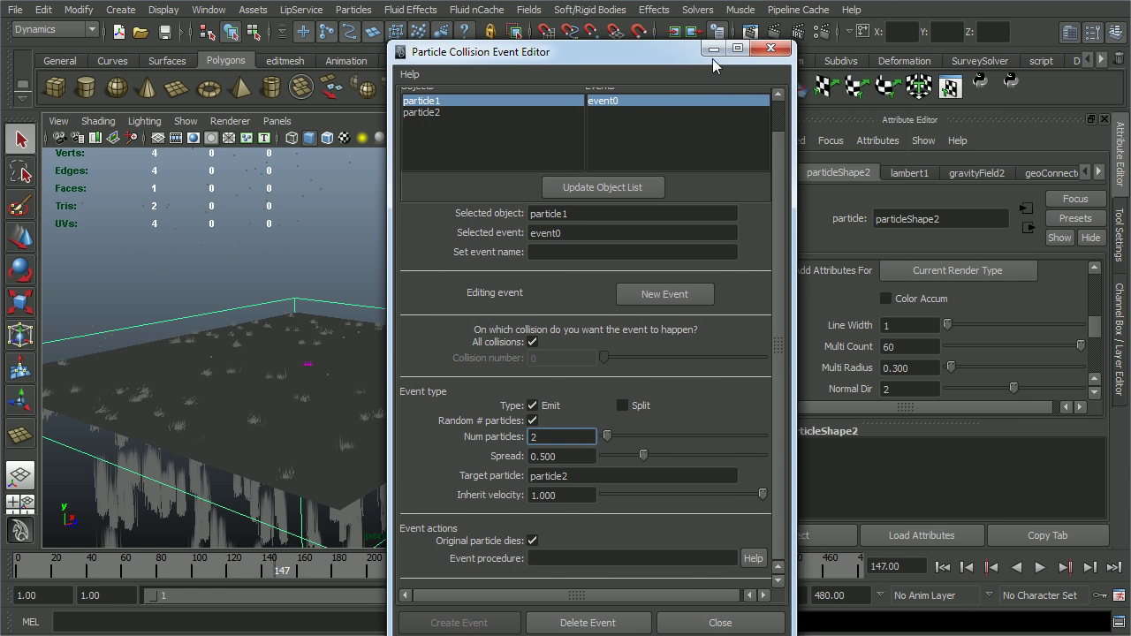
pyautogui.click(798, 211)
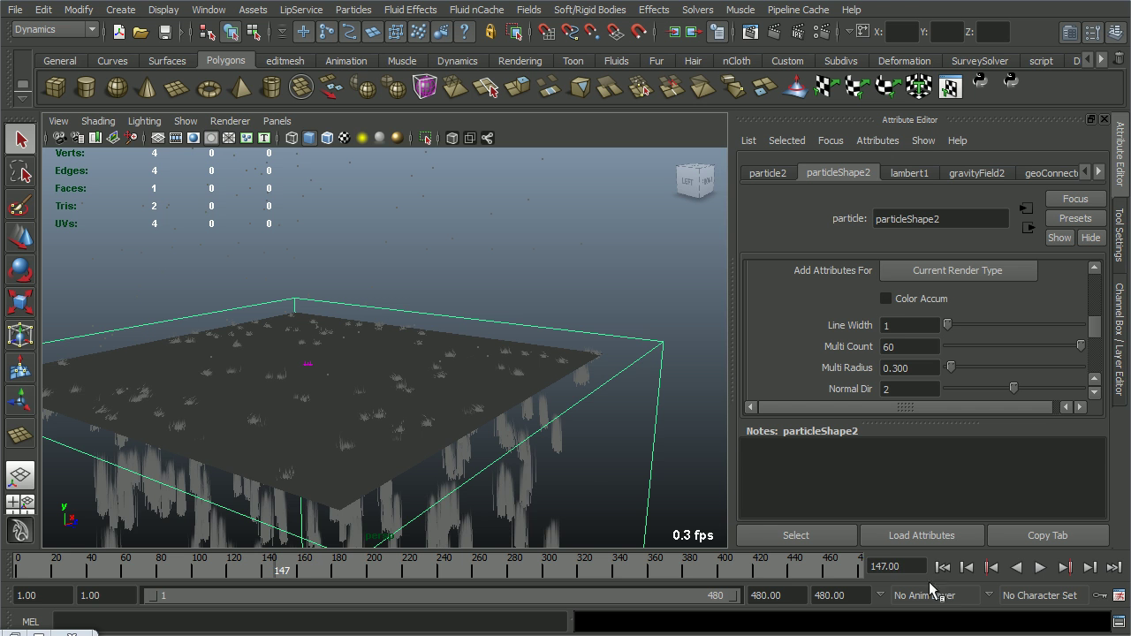
pyautogui.click(950, 572)
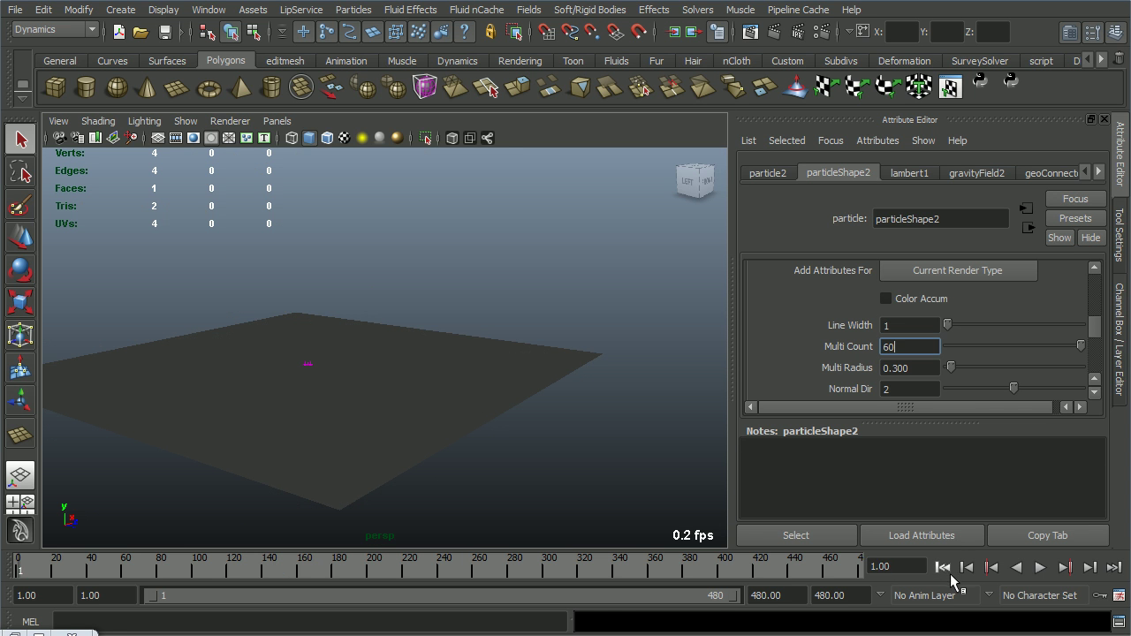
pyautogui.click(1046, 570)
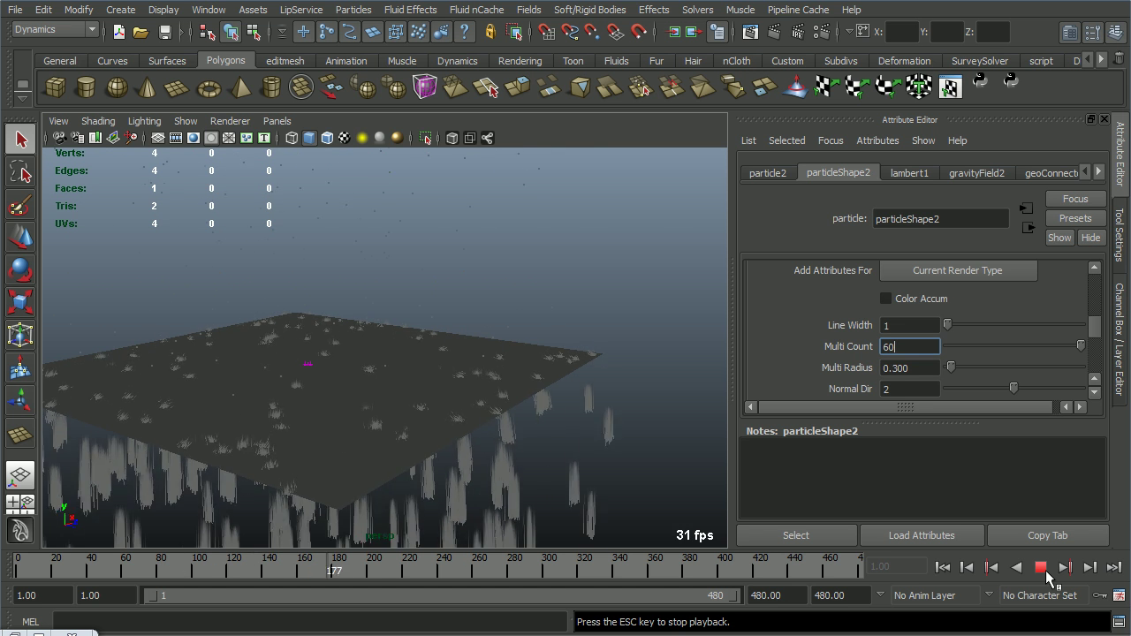
pyautogui.click(1042, 568)
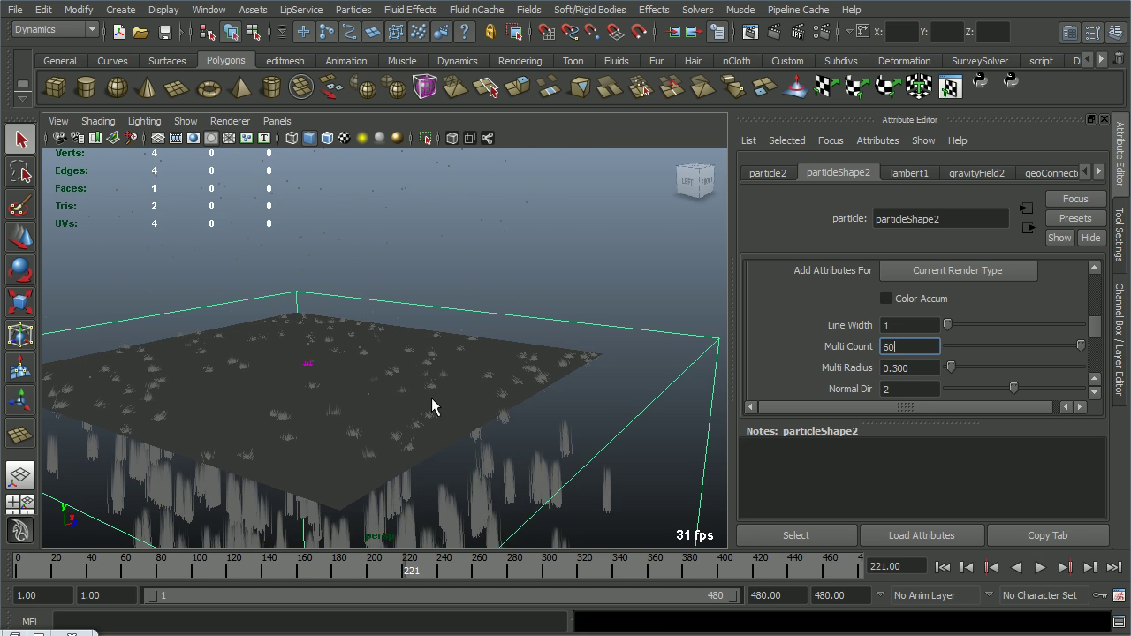
pyautogui.keyDown('alt'); pyautogui.moveTo(425, 399); pyautogui.dragTo(477, 340); pyautogui.keyUp('alt')
pyautogui.click(942, 567)
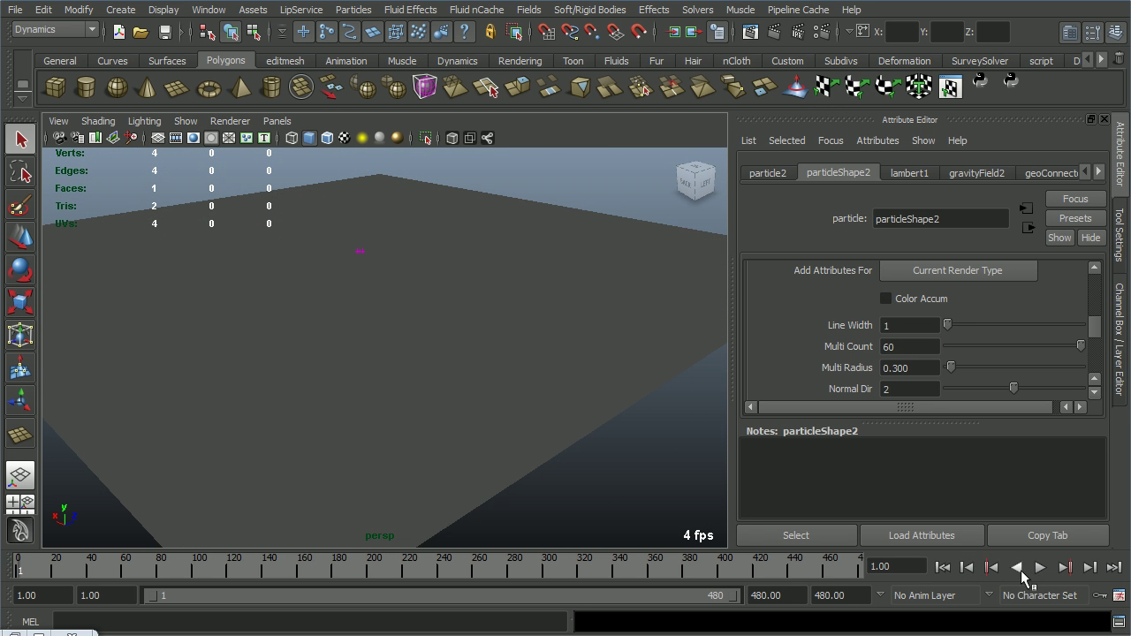
pyautogui.click(1040, 567)
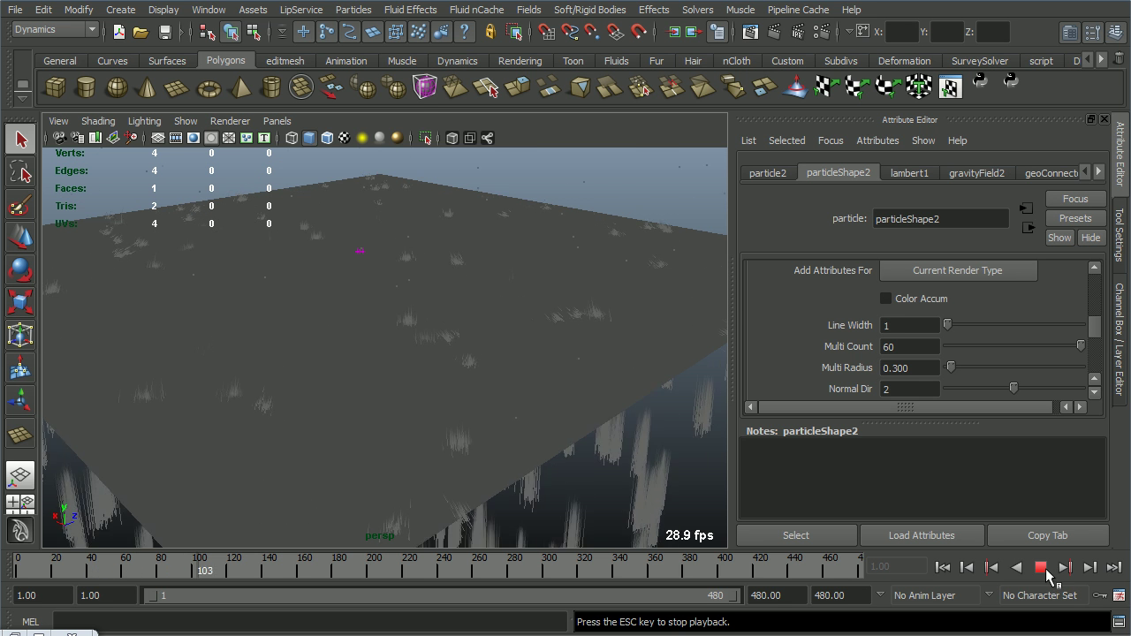
pyautogui.click(1040, 567)
pyautogui.keyDown('alt'); pyautogui.moveTo(601, 407); pyautogui.dragTo(522, 377); pyautogui.keyUp('alt')
pyautogui.scroll(-3, 520, 368)
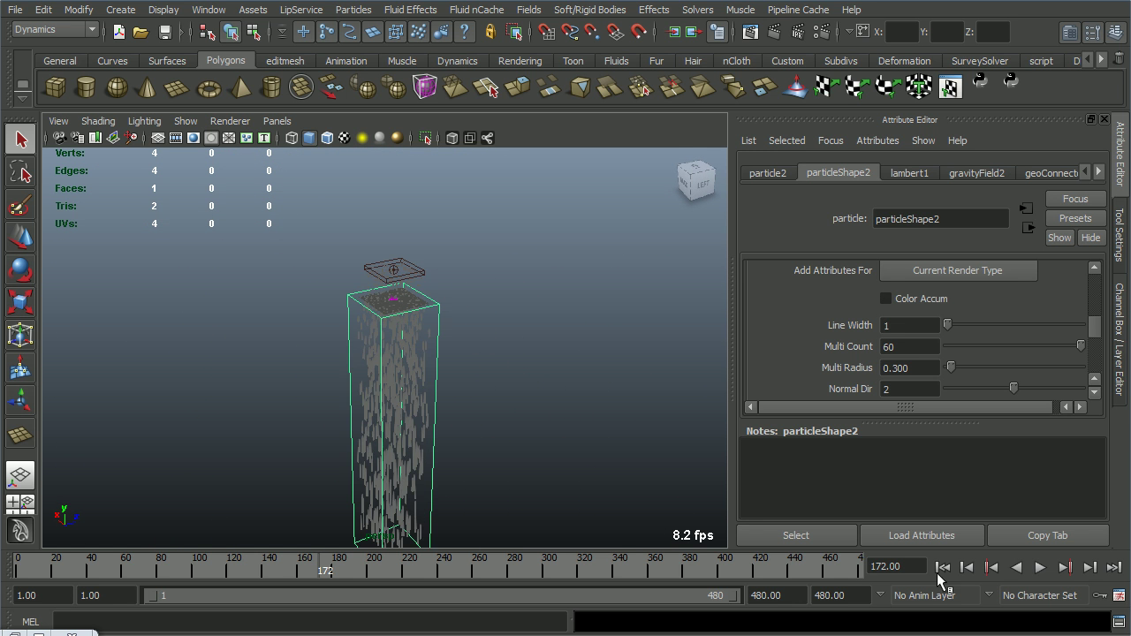
pyautogui.click(941, 568)
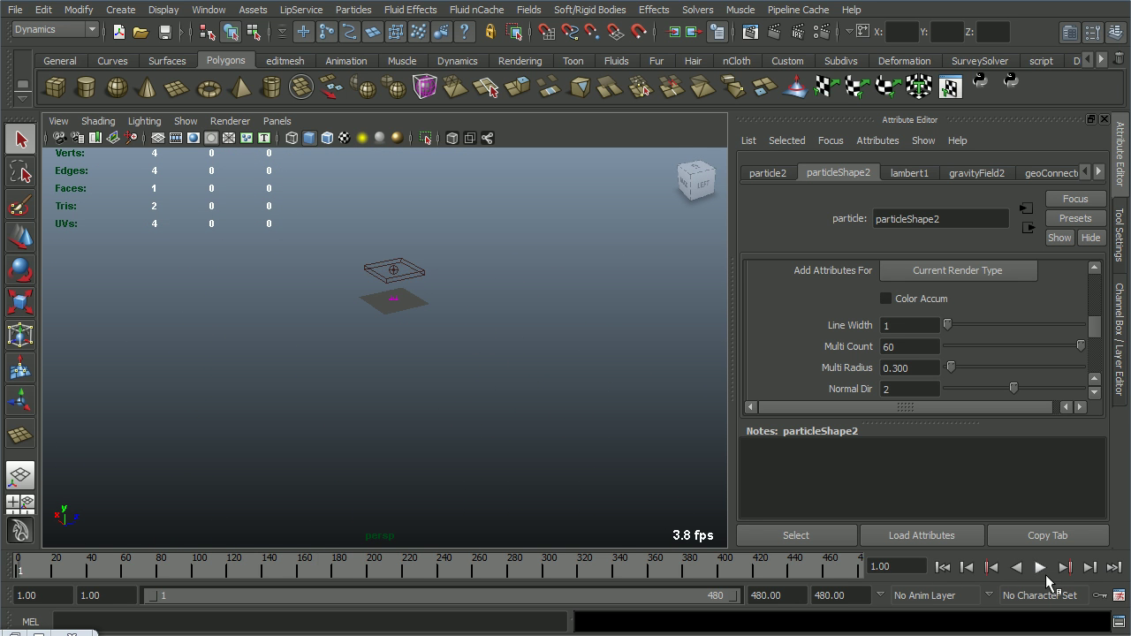
pyautogui.click(1043, 570)
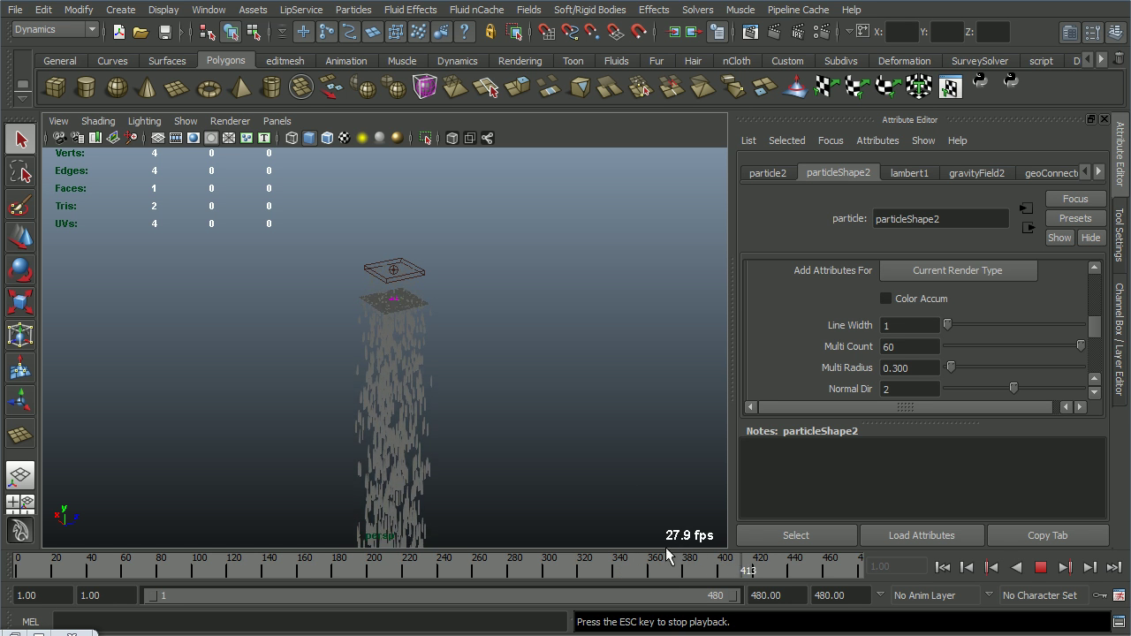
pyautogui.click(1041, 568)
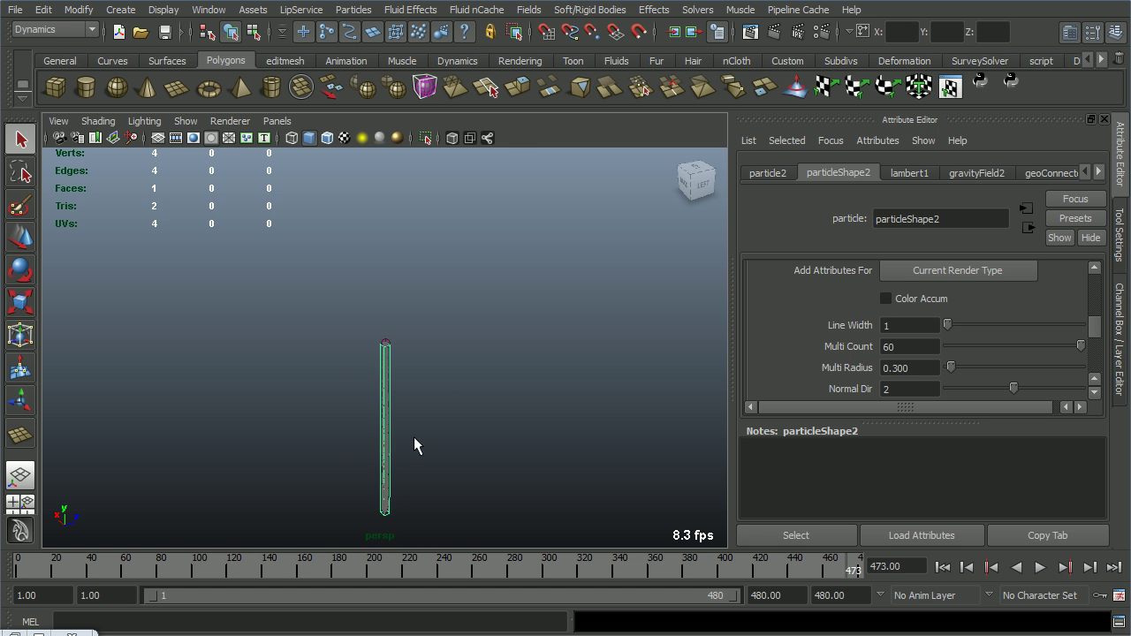
pyautogui.scroll(10, 399, 343)
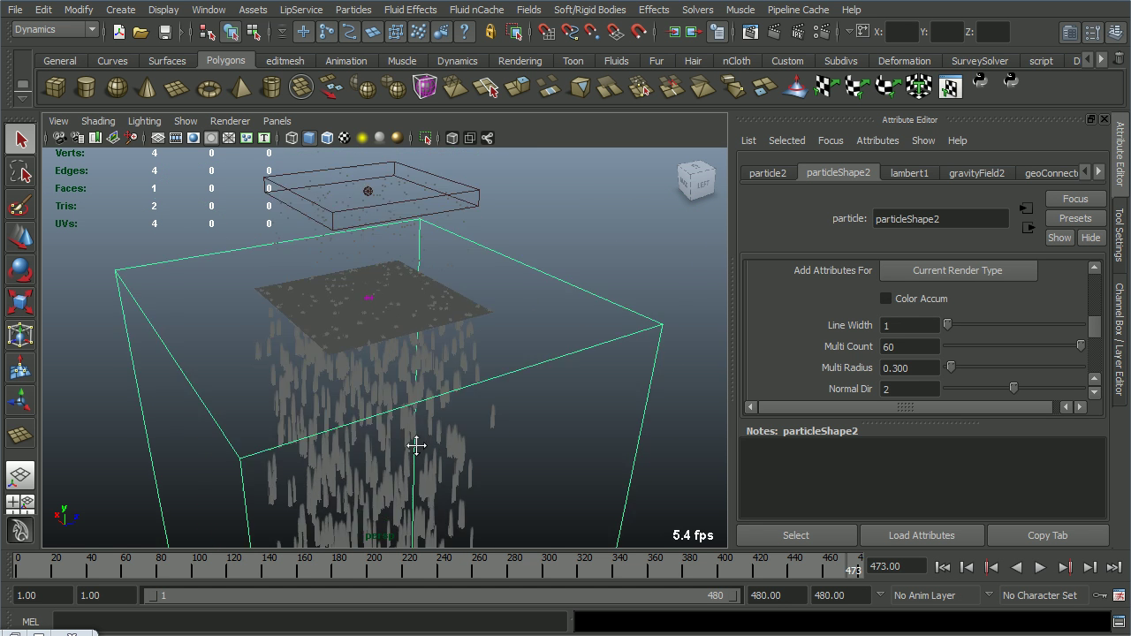
pyautogui.keyDown('alt'); pyautogui.moveTo(415, 377); pyautogui.dragTo(432, 399); pyautogui.keyUp('alt')
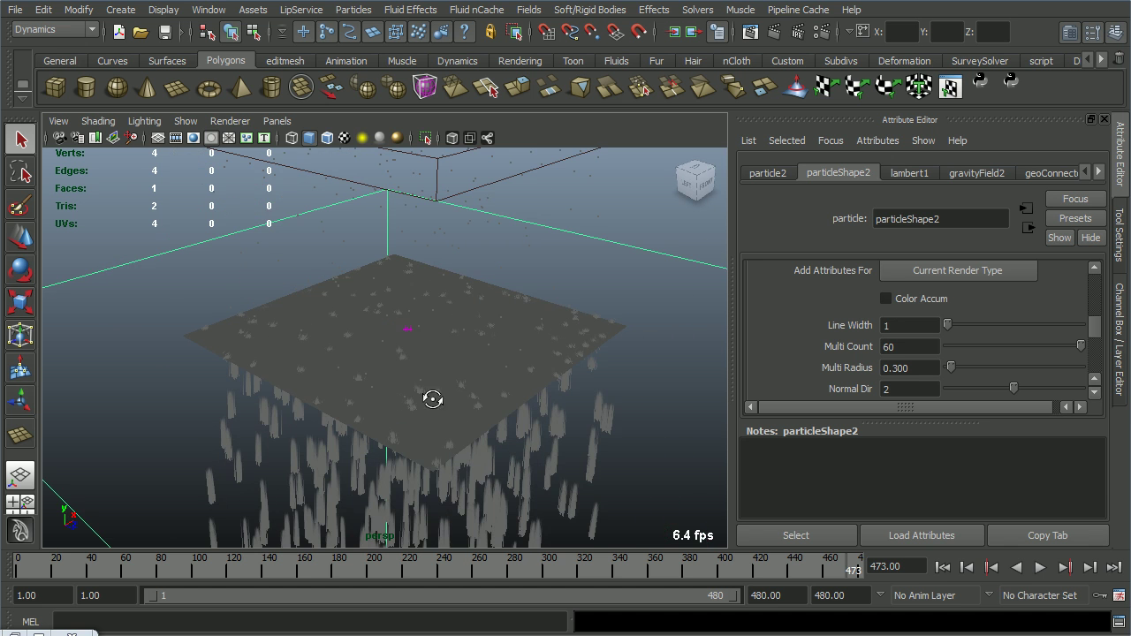
pyautogui.click(952, 576)
# Create a new polygon plane across the grid.
pyautogui.scroll(3, 466, 290)
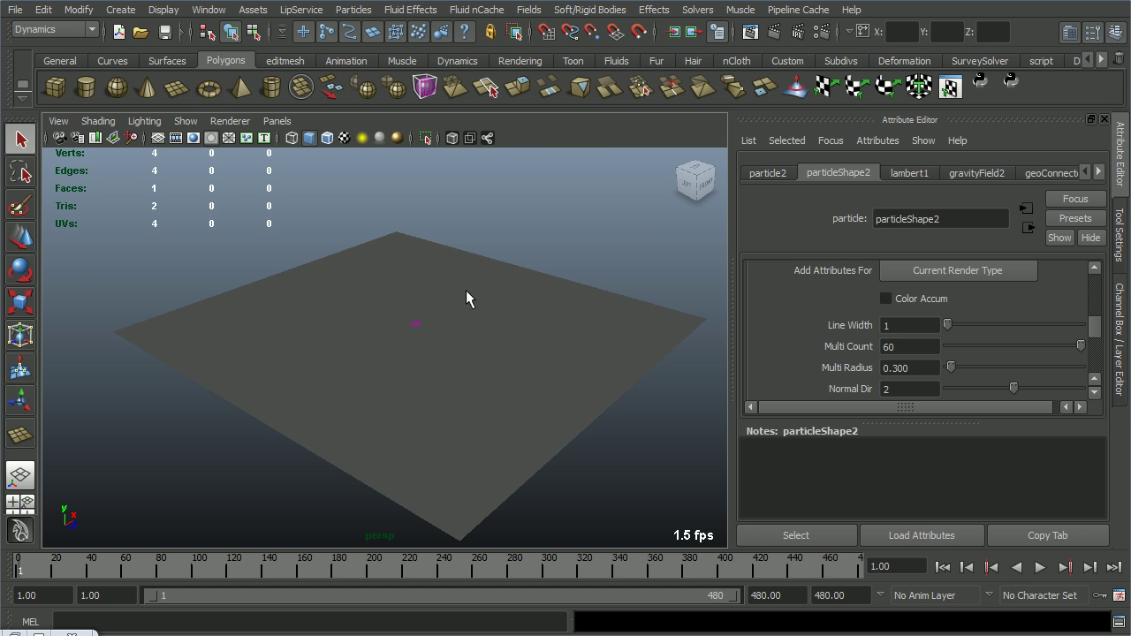
pyautogui.scroll(-3, 377, 363)
pyautogui.press('g')
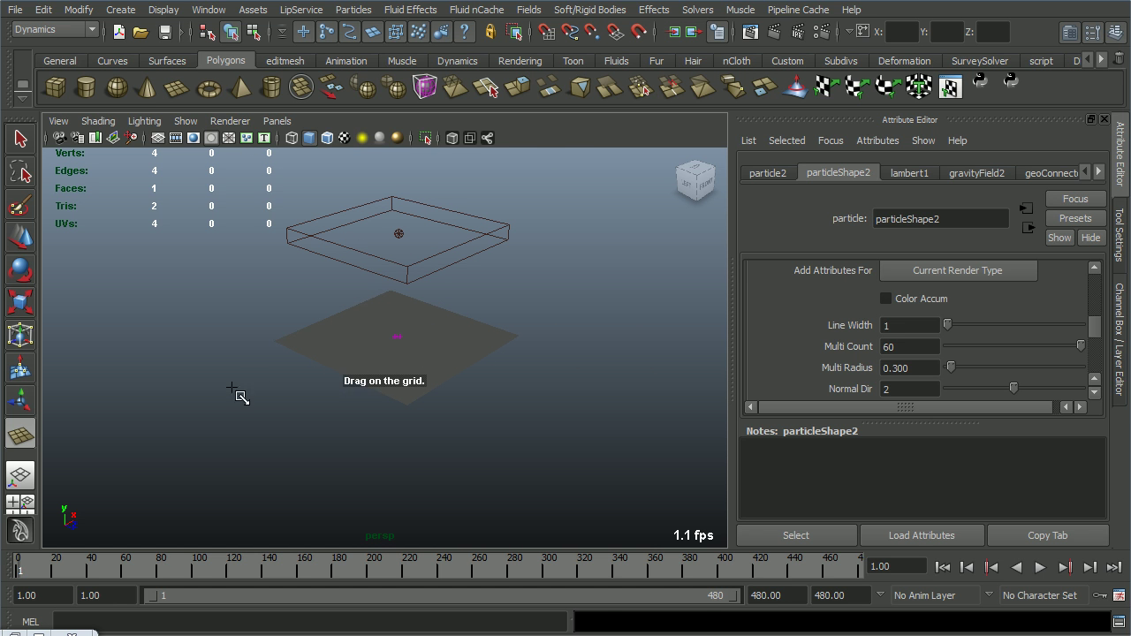
pyautogui.moveTo(223, 360); pyautogui.dragTo(598, 329)
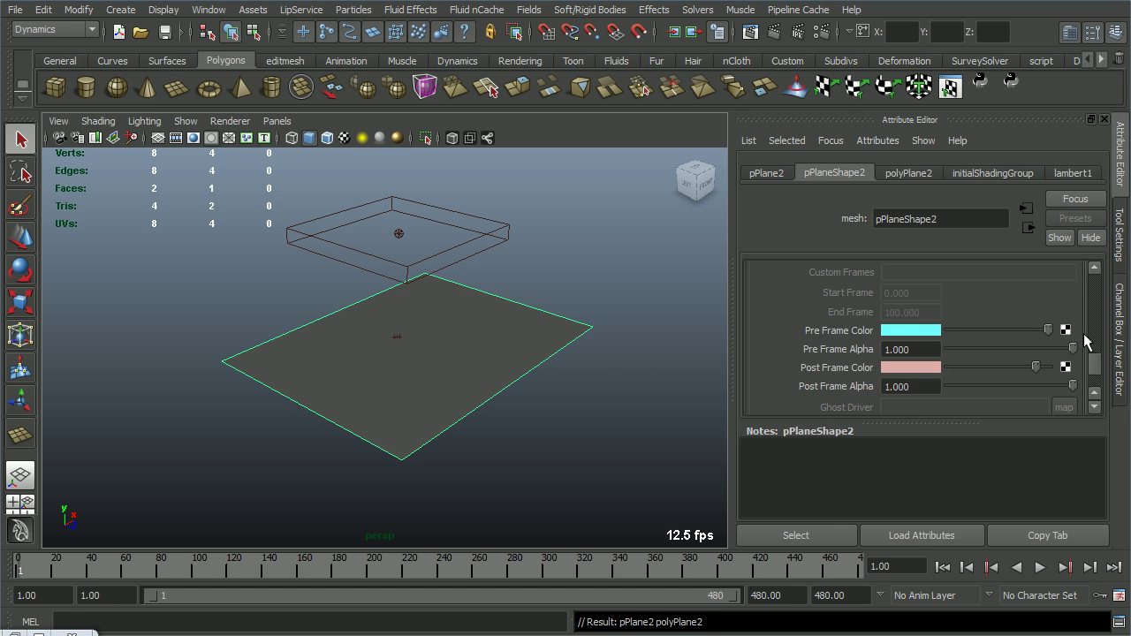
pyautogui.click(1119, 337)
# Zero the new plane's translate X, Y and Z values.
pyautogui.moveTo(1060, 191); pyautogui.dragTo(1060, 219)
pyautogui.write('0')
pyautogui.press('Return')
pyautogui.write('w')
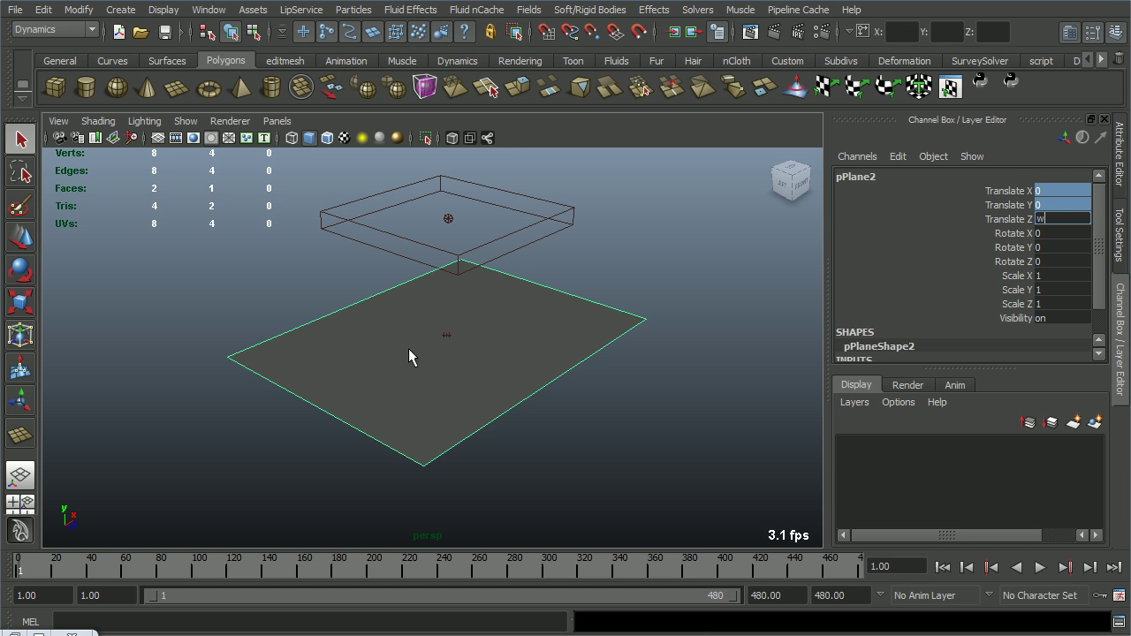
pyautogui.press('Return')
# Move the new plane below the ground plane to Y -1.014.
pyautogui.press('w')
pyautogui.moveTo(454, 286); pyautogui.dragTo(453, 333)
pyautogui.keyDown('alt'); pyautogui.moveTo(453, 332); pyautogui.dragTo(467, 344, button='right'); pyautogui.keyUp('alt')
pyautogui.moveTo(451, 334); pyautogui.dragTo(441, 296)
pyautogui.keyDown('alt'); pyautogui.moveTo(441, 297); pyautogui.dragTo(367, 329); pyautogui.keyUp('alt')
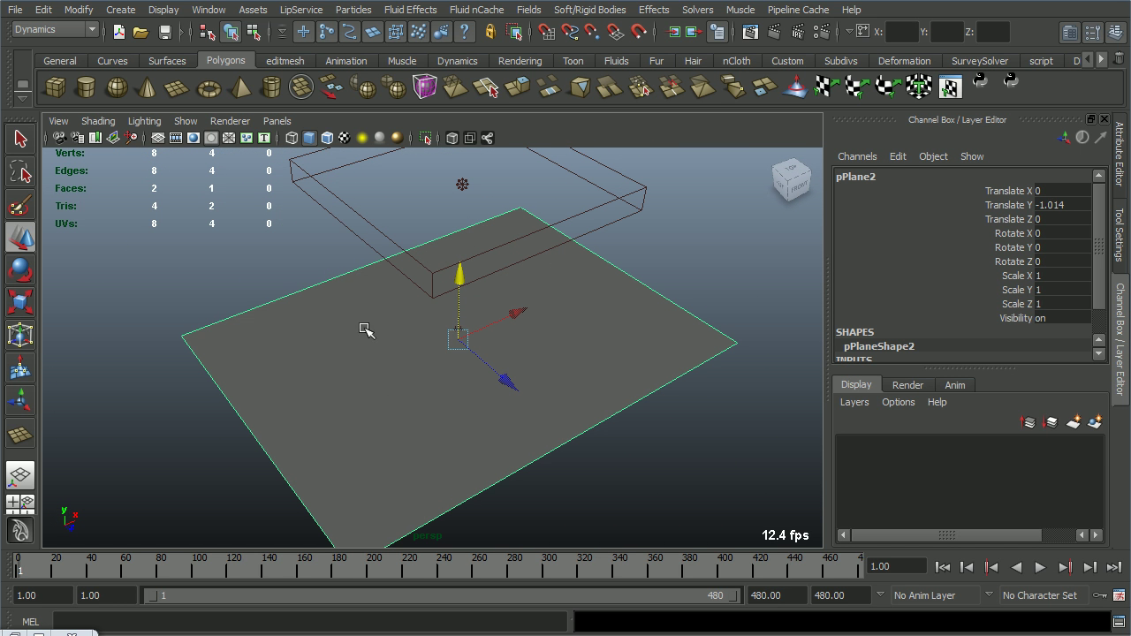
# Show wireframe on shaded and set polyPlane2 Width and Height to 30.
pyautogui.click(327, 138)
pyautogui.moveTo(441, 265)
pyautogui.keyDown('alt'); pyautogui.mouseDown()
pyautogui.moveTo(475, 293)
pyautogui.moveTo(357, 282)
pyautogui.moveTo(380, 281)
pyautogui.mouseUp(); pyautogui.keyUp('alt')
pyautogui.scroll(-2, 883, 349)
pyautogui.click(874, 346)
pyautogui.scroll(-2, 1069, 338)
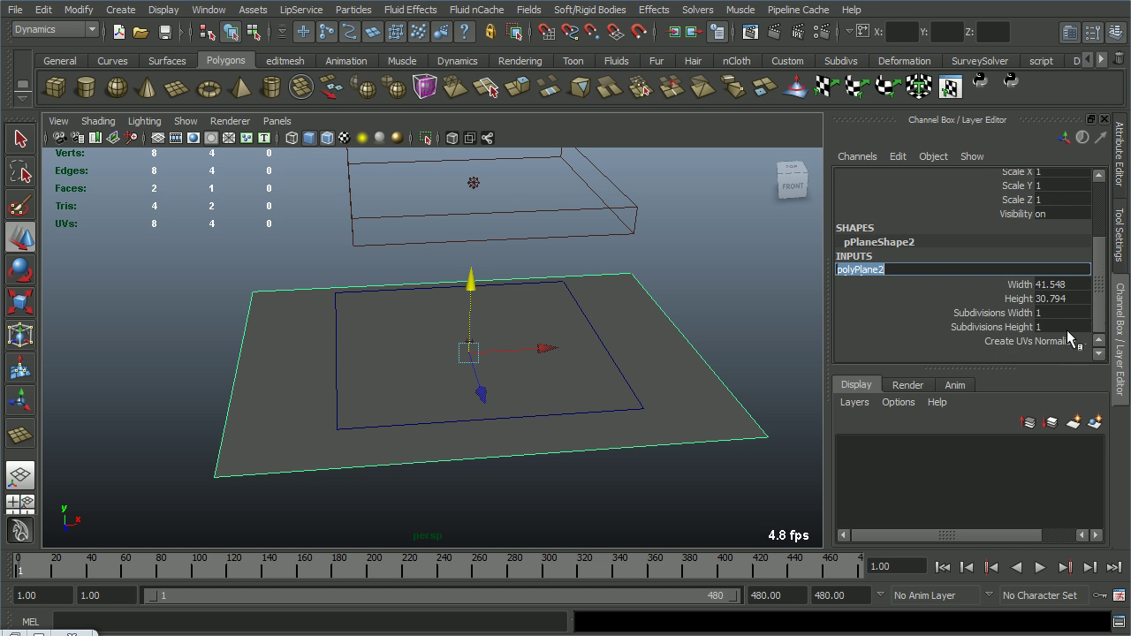
pyautogui.click(1070, 286)
pyautogui.write('30')
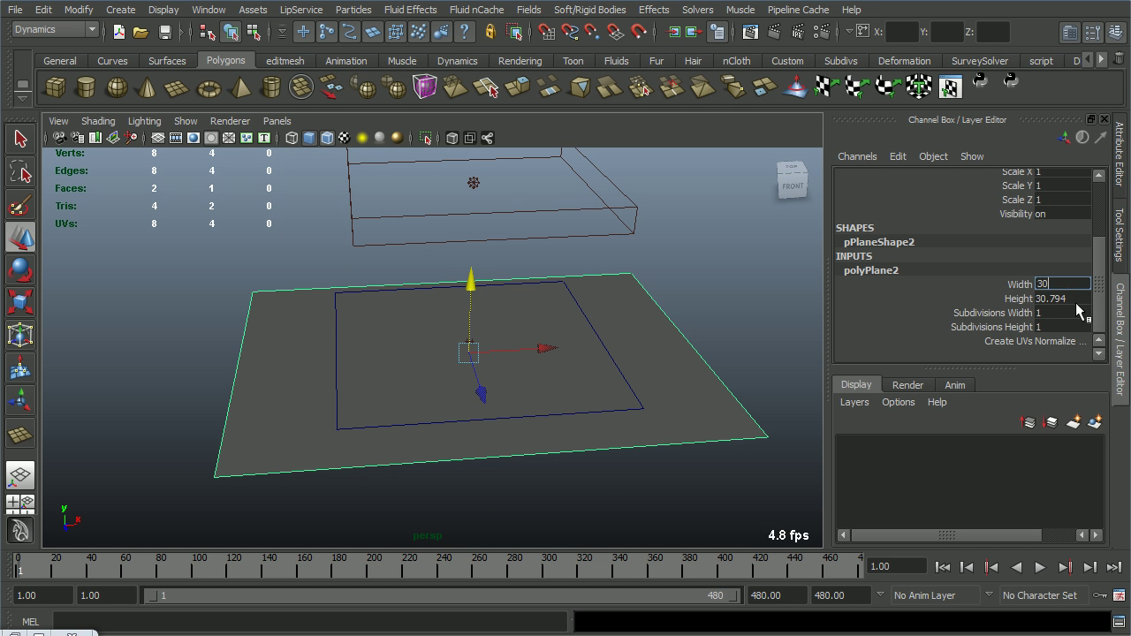
pyautogui.press('Tab')
pyautogui.write('30')
pyautogui.press('Return')
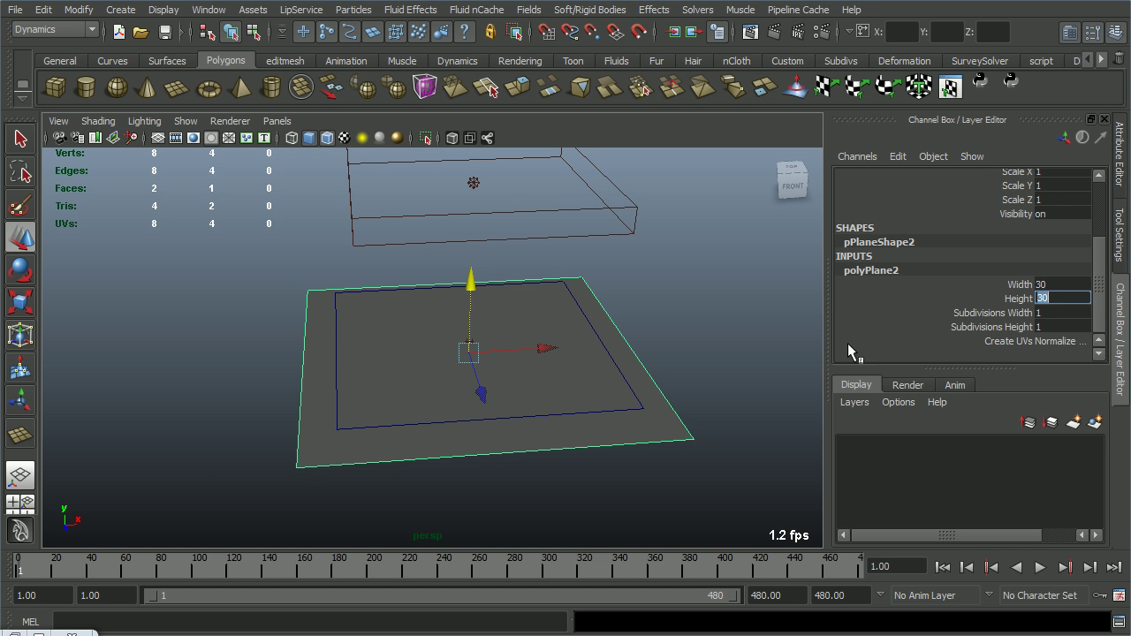
# Deselect the plane, play the simulation and pause at frame 104.
pyautogui.click(734, 381)
pyautogui.keyDown('alt'); pyautogui.moveTo(537, 414); pyautogui.dragTo(593, 404); pyautogui.keyUp('alt')
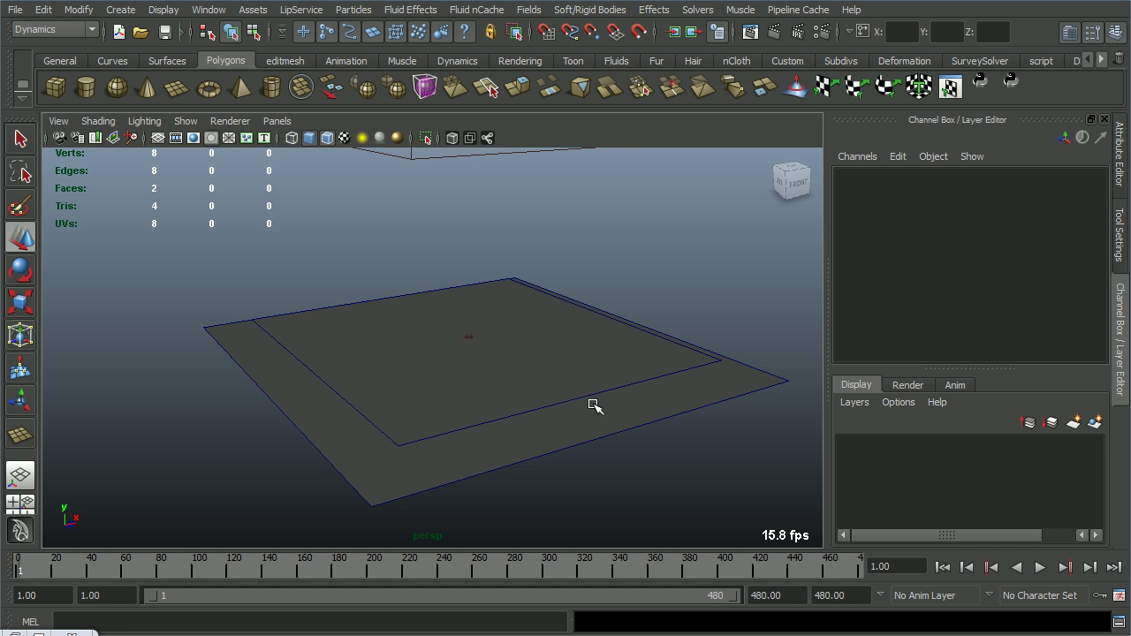
pyautogui.click(1041, 567)
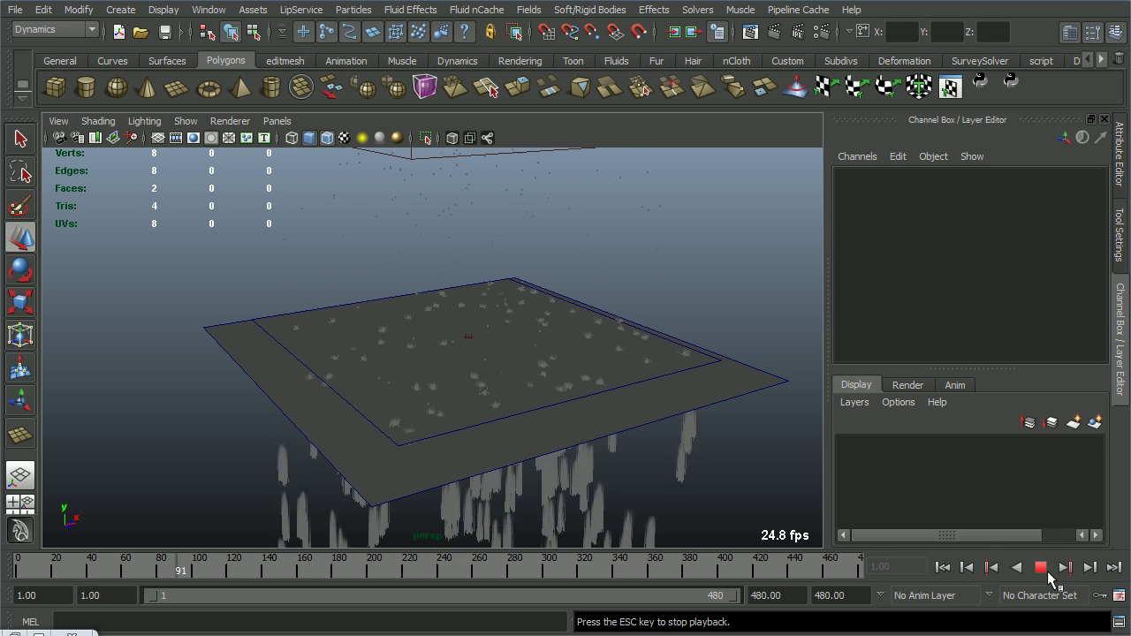
pyautogui.click(1043, 568)
# Make particle2 collide with the new plane pPlane2.
pyautogui.click(717, 497)
pyautogui.click(783, 395)
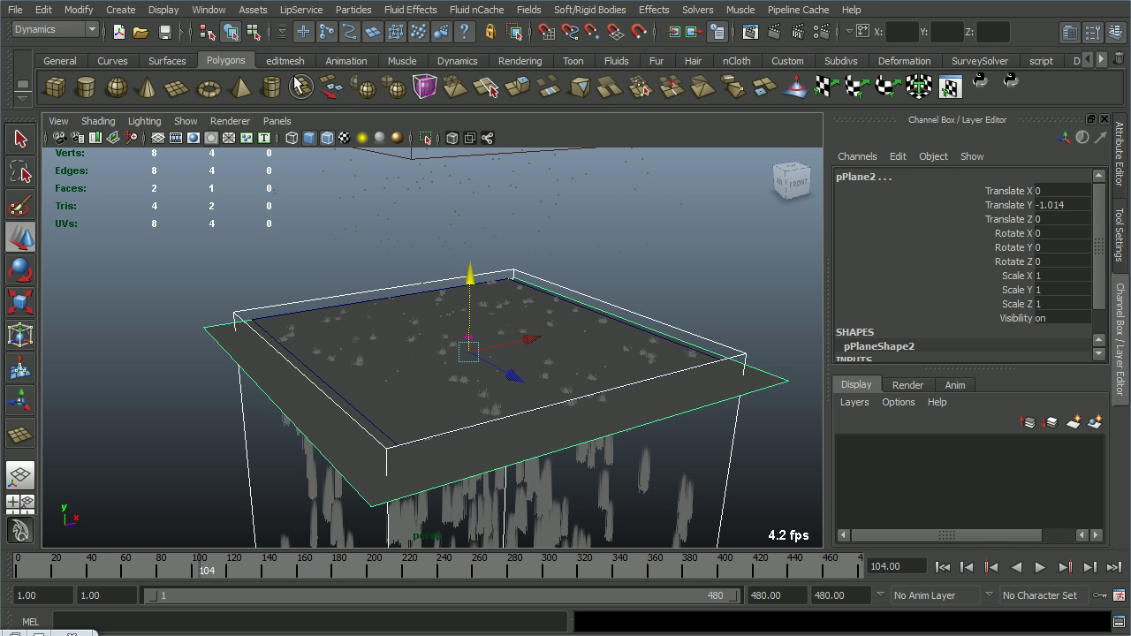
pyautogui.click(353, 8)
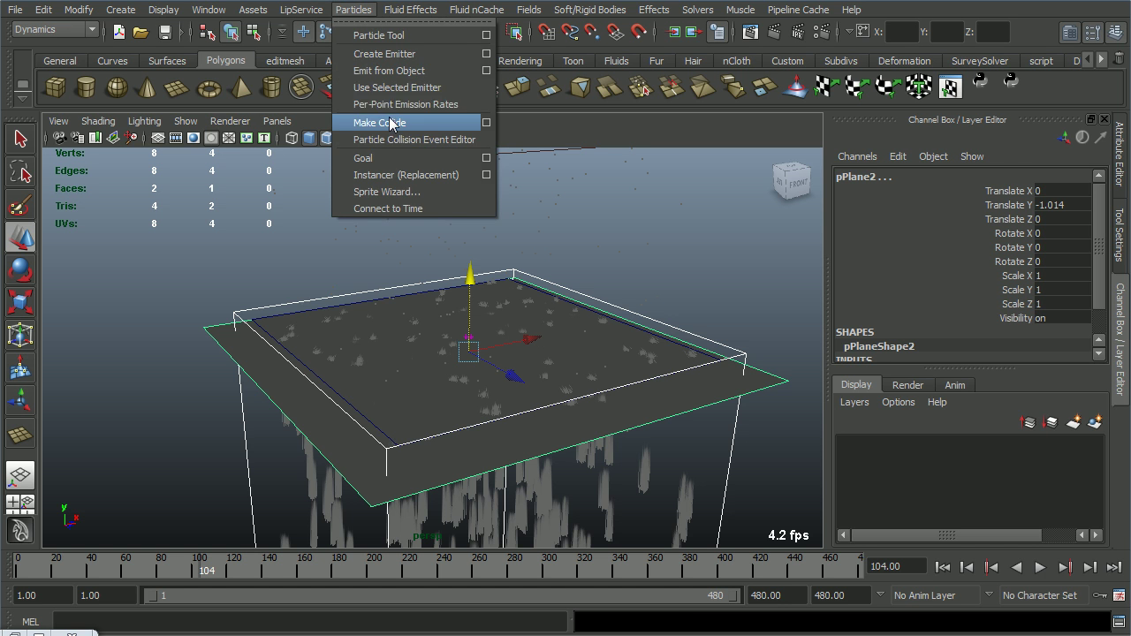
pyautogui.click(394, 120)
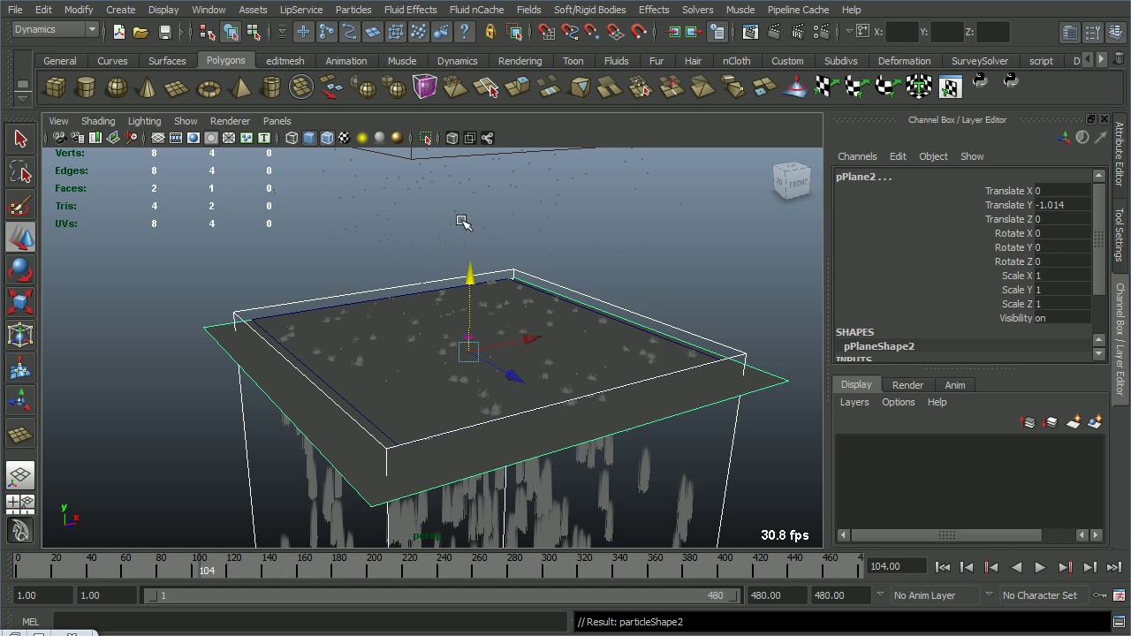
pyautogui.click(354, 10)
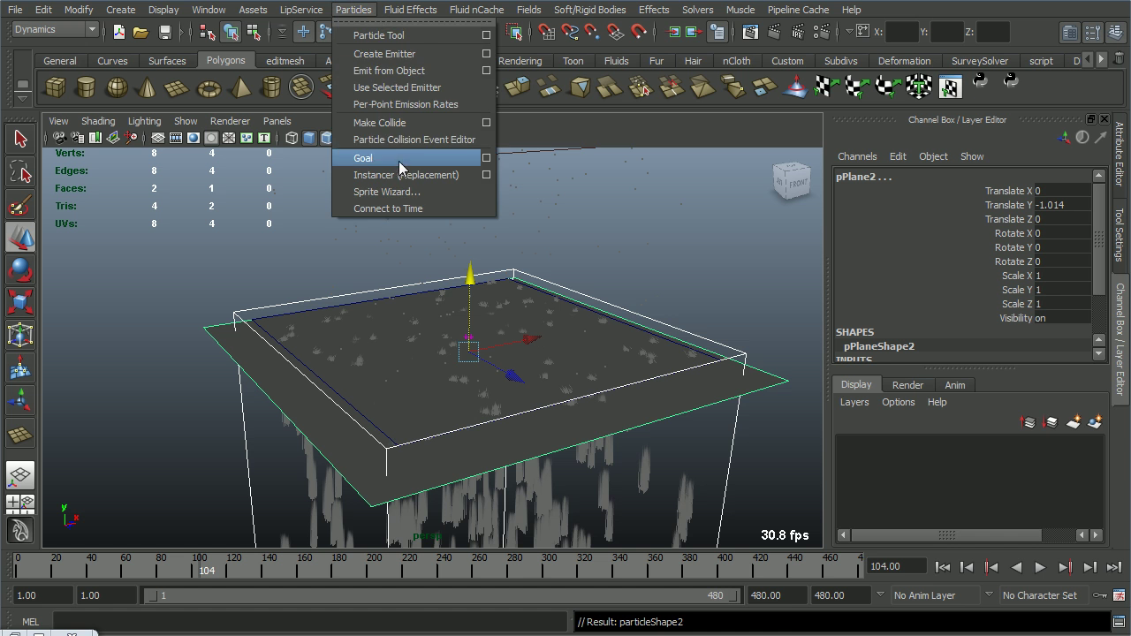
# Create collision event event0 on particle2: emit 0 particles and the original particle dies.
pyautogui.click(428, 140)
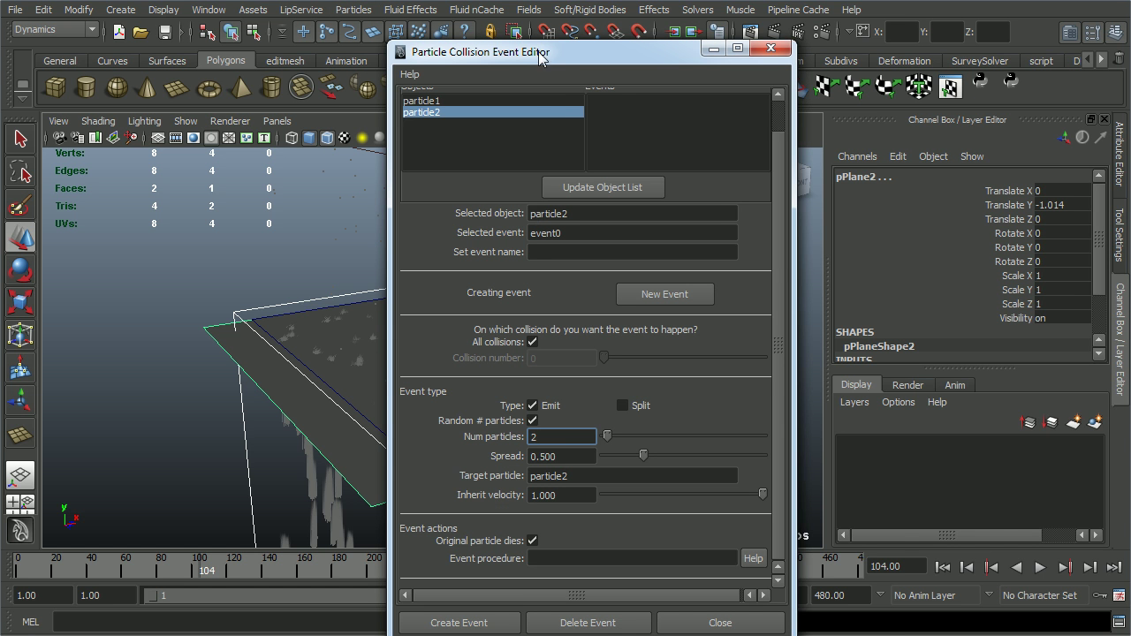
pyautogui.moveTo(558, 56); pyautogui.dragTo(859, 17)
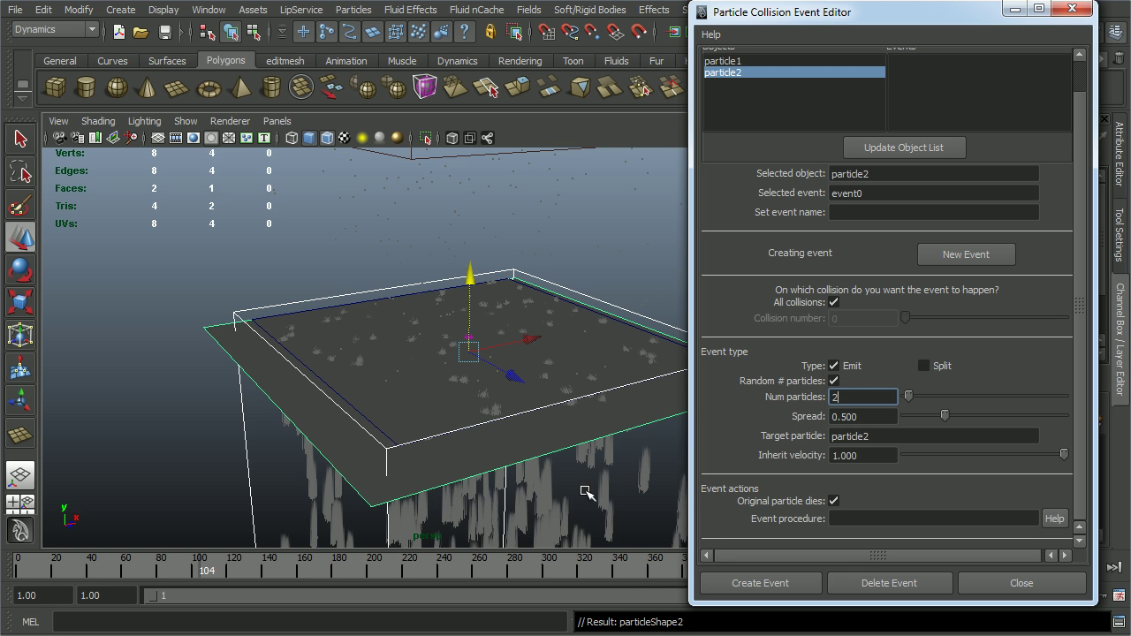
pyautogui.click(435, 539)
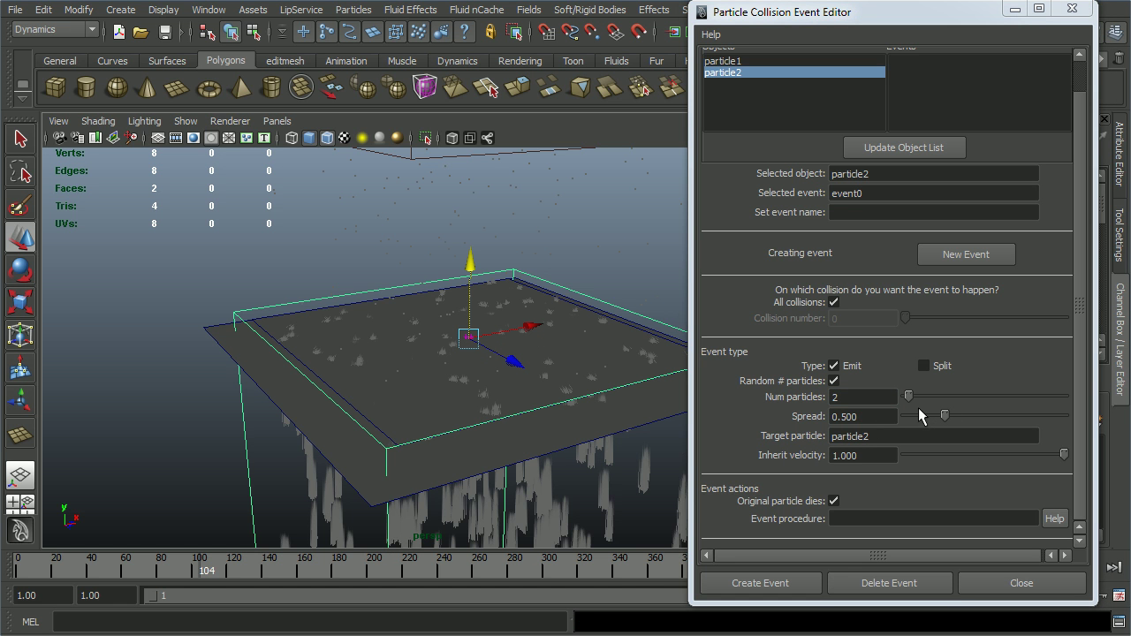
pyautogui.click(896, 409)
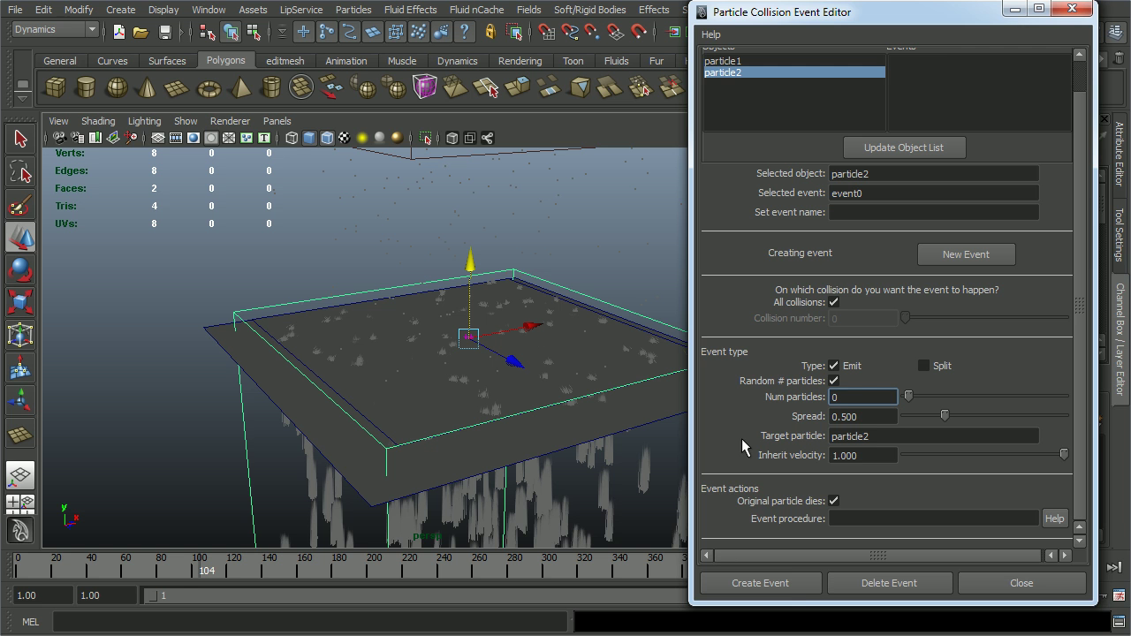
pyautogui.click(795, 587)
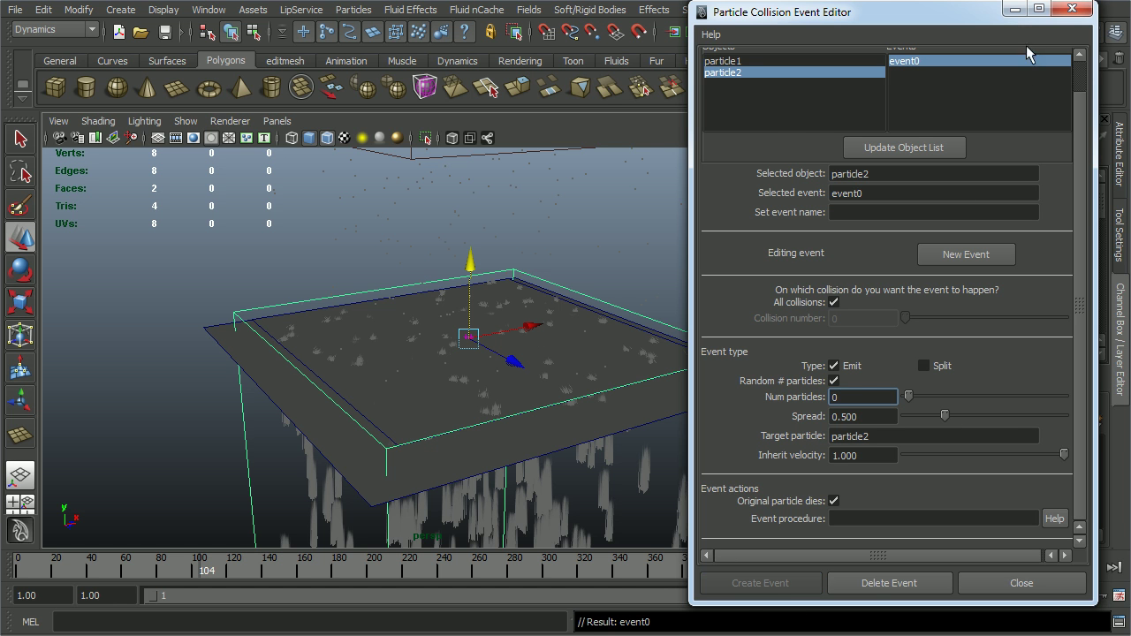
pyautogui.click(1015, 9)
# Play the simulation from frame 1 while orbiting to watch particles land on the plane.
pyautogui.click(944, 567)
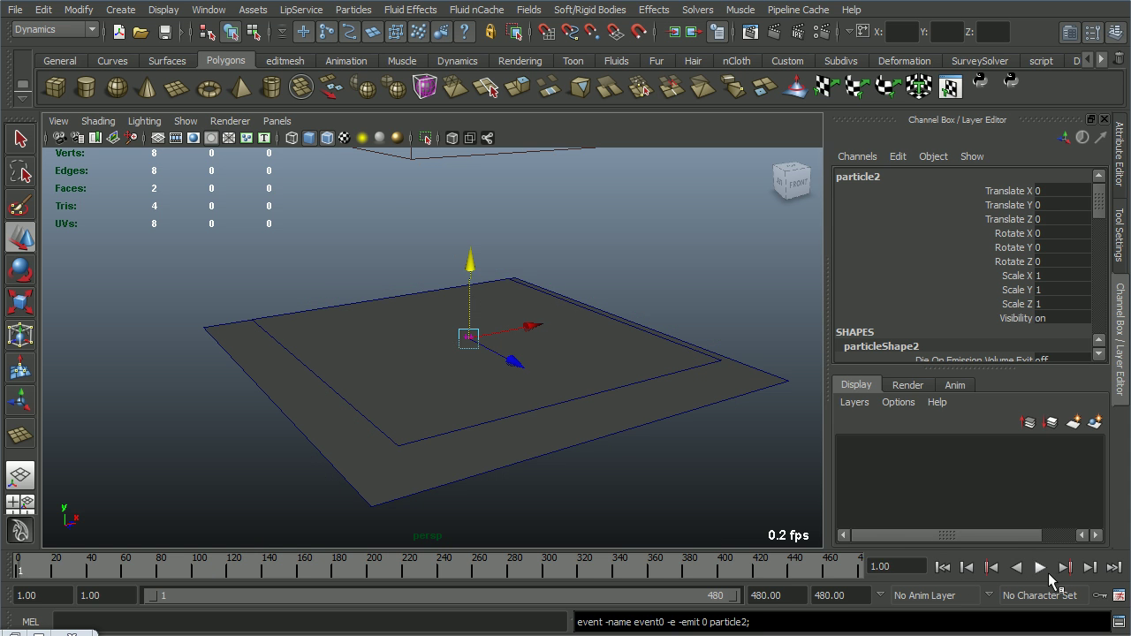
pyautogui.click(1043, 569)
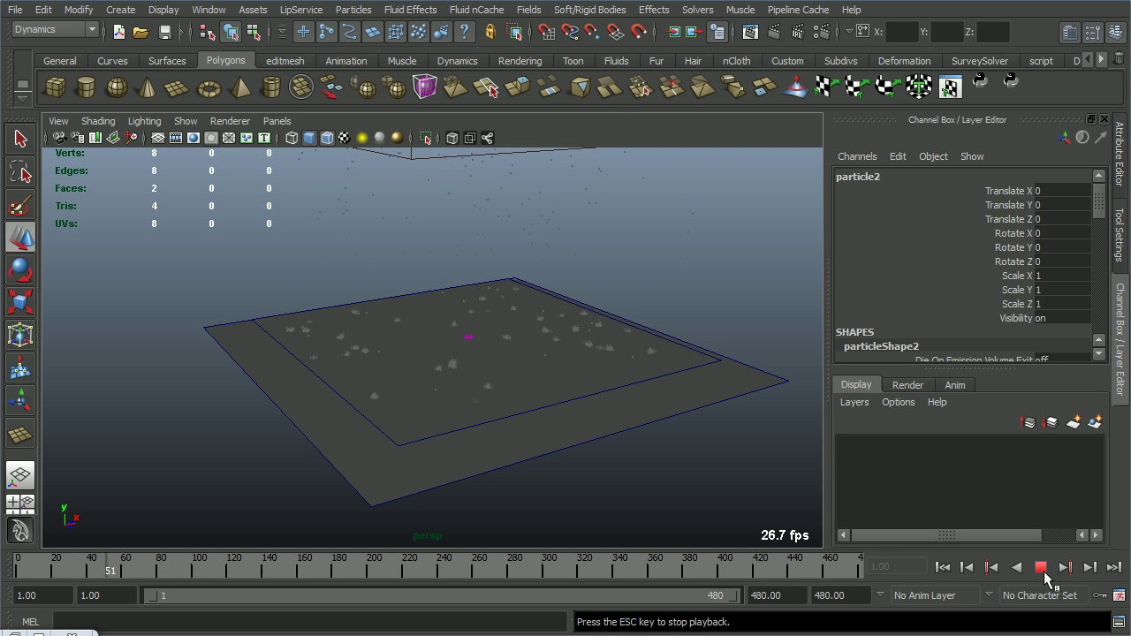
pyautogui.keyDown('alt'); pyautogui.moveTo(539, 398); pyautogui.dragTo(589, 399); pyautogui.keyUp('alt')
pyautogui.keyDown('alt'); pyautogui.moveTo(589, 398); pyautogui.dragTo(566, 424, button='middle'); pyautogui.keyUp('alt')
pyautogui.moveTo(567, 425)
pyautogui.keyDown('alt'); pyautogui.mouseDown()
pyautogui.moveTo(631, 374)
pyautogui.moveTo(559, 408)
pyautogui.mouseUp(); pyautogui.keyUp('alt')
pyautogui.scroll(5, 565, 404)
pyautogui.scroll(4, 539, 360)
pyautogui.scroll(-4, 543, 345)
pyautogui.keyDown('alt'); pyautogui.moveTo(530, 361); pyautogui.dragTo(559, 329); pyautogui.keyUp('alt')
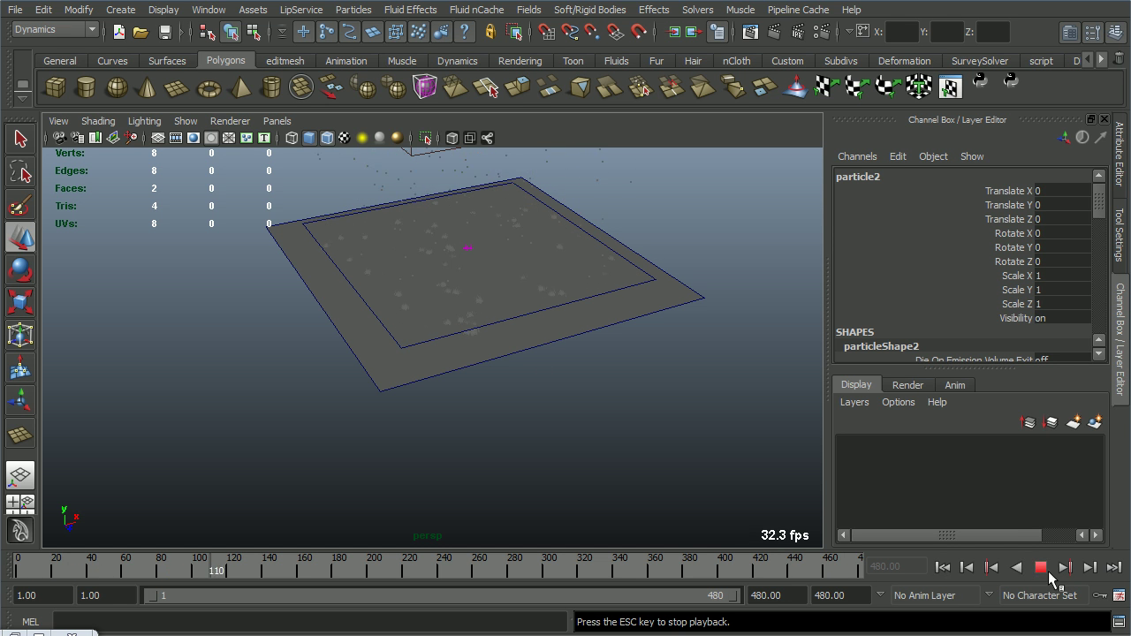
# Replay the simulation from the start and stop it at frame 112.
pyautogui.click(943, 569)
pyautogui.click(1047, 572)
pyautogui.moveTo(677, 380)
pyautogui.keyDown('alt'); pyautogui.mouseDown()
pyautogui.moveTo(662, 473)
pyautogui.moveTo(652, 418)
pyautogui.moveTo(672, 365)
pyautogui.mouseUp(); pyautogui.keyUp('alt')
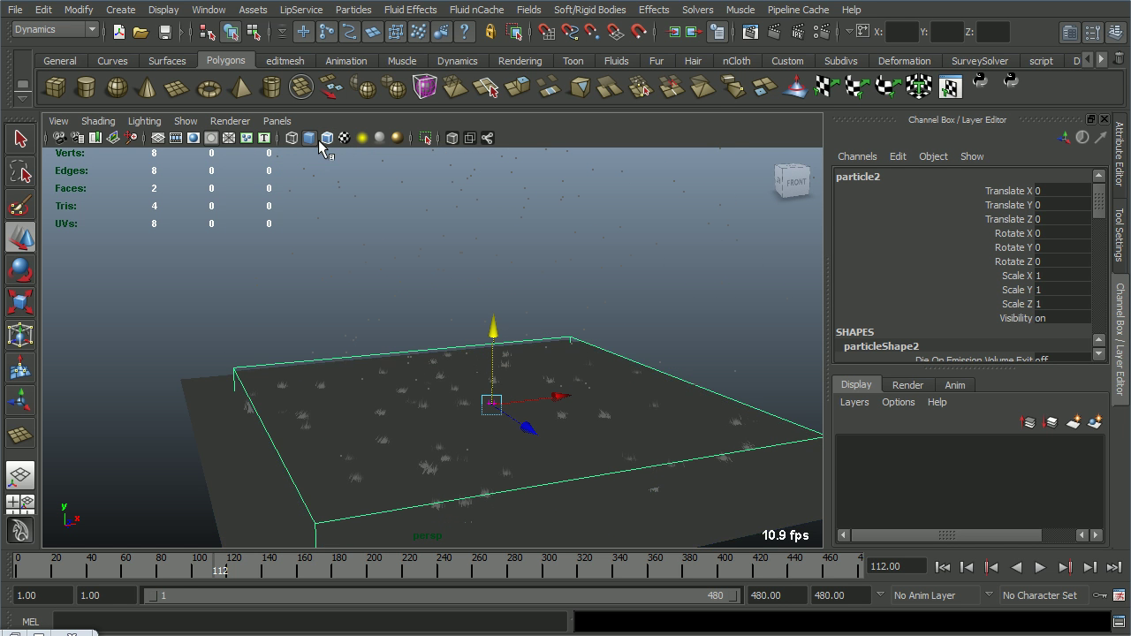
# Select the rain system particle1 and show its particleShape1 attributes.
pyautogui.click(522, 247)
pyautogui.scroll(-4, 934, 291)
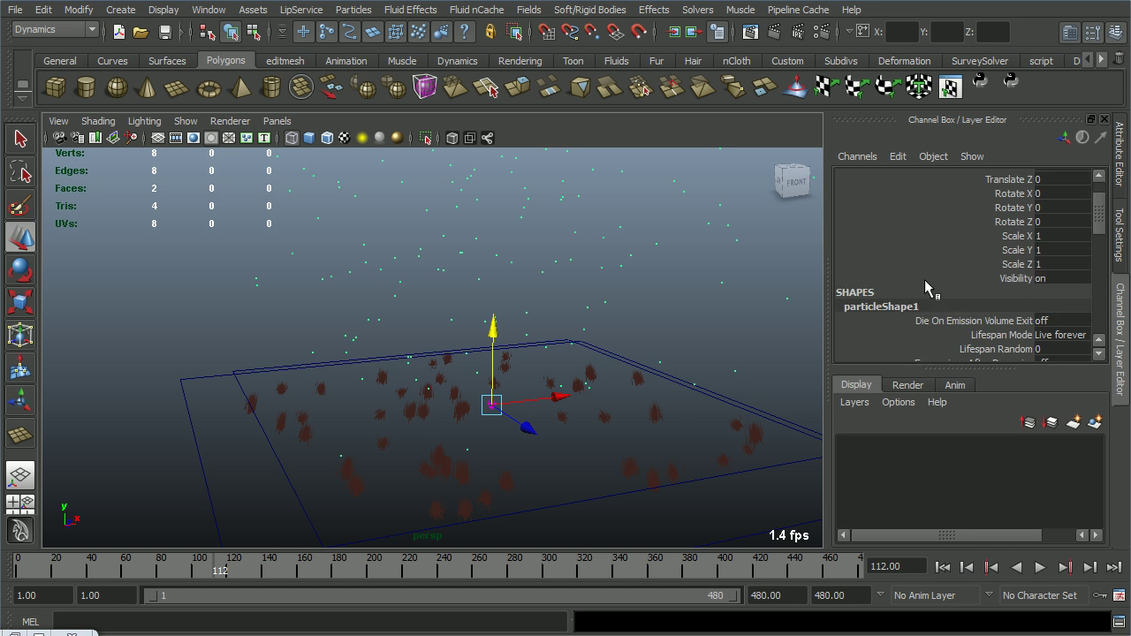
pyautogui.scroll(4, 1069, 300)
pyautogui.click(1119, 190)
pyautogui.click(850, 175)
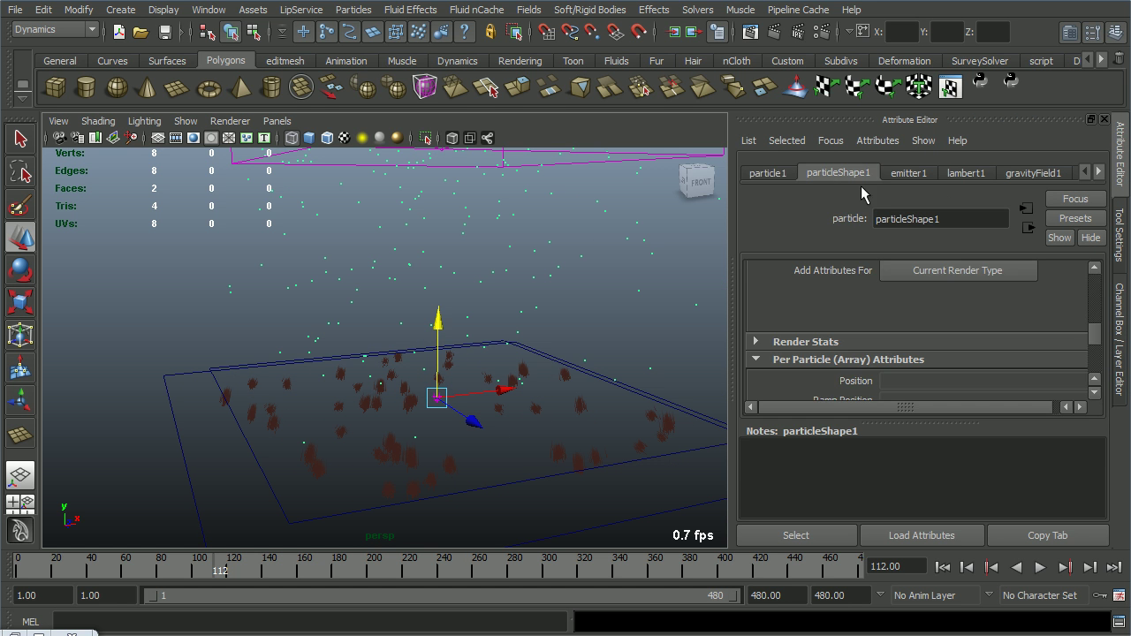
# Set Particle Render Type for the rain to Streak.
pyautogui.scroll(-1, 901, 335)
pyautogui.scroll(3, 937, 336)
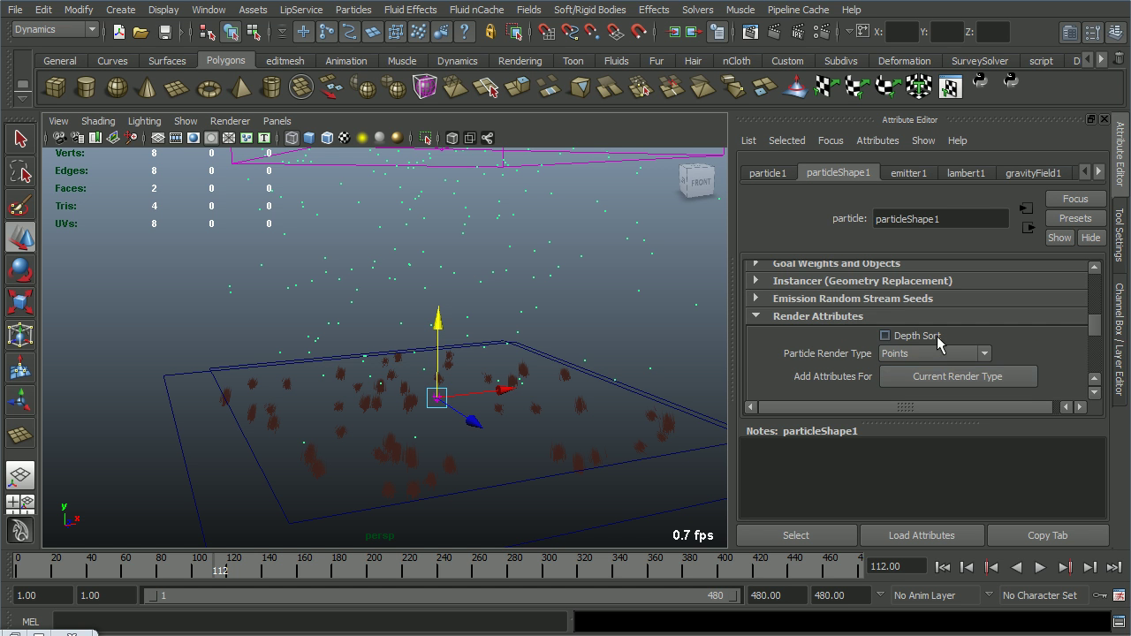
pyautogui.scroll(-1, 933, 326)
pyautogui.click(930, 301)
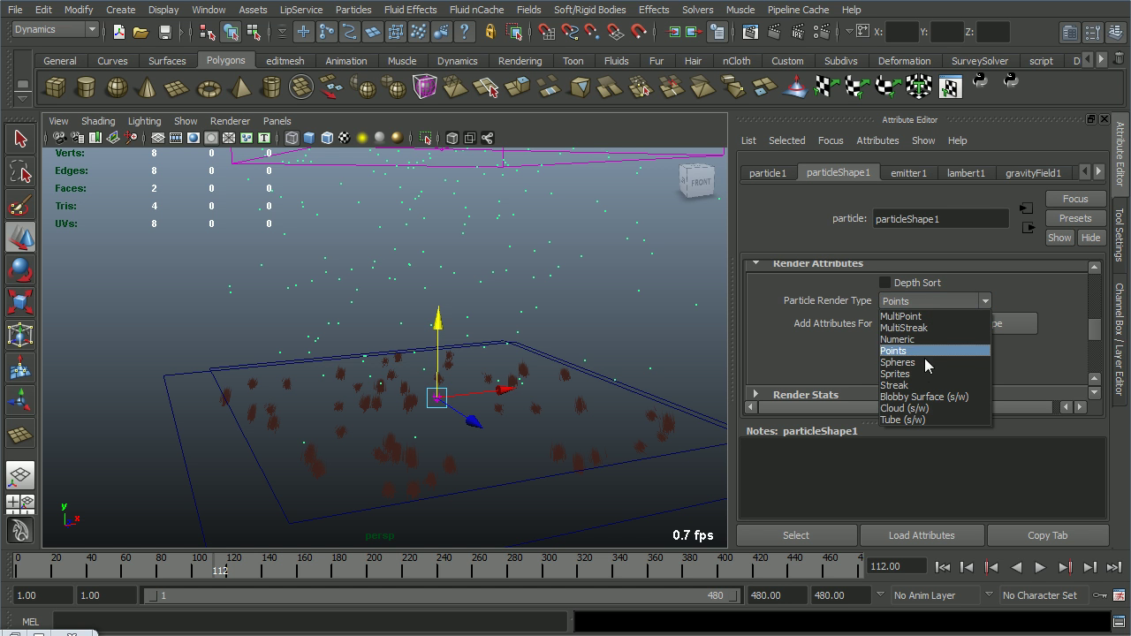
pyautogui.click(933, 376)
pyautogui.click(945, 306)
pyautogui.click(946, 306)
pyautogui.click(941, 305)
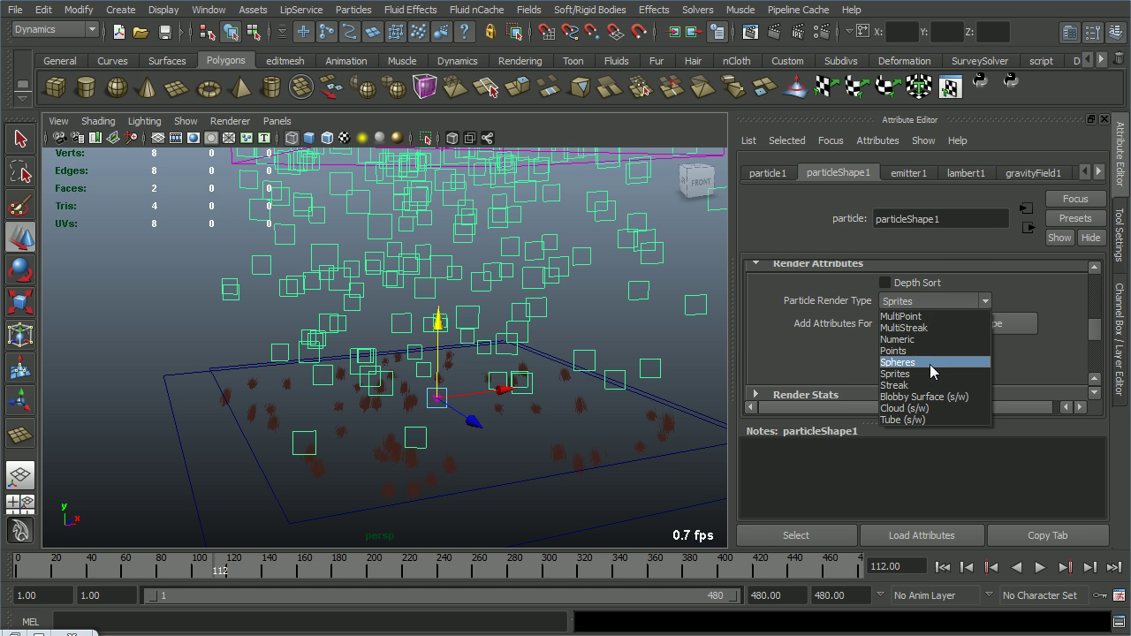
pyautogui.click(929, 393)
# Add streak render attributes to particleShape1, with Tail Size 2 and Tail Fade -1.
pyautogui.scroll(-2, 938, 325)
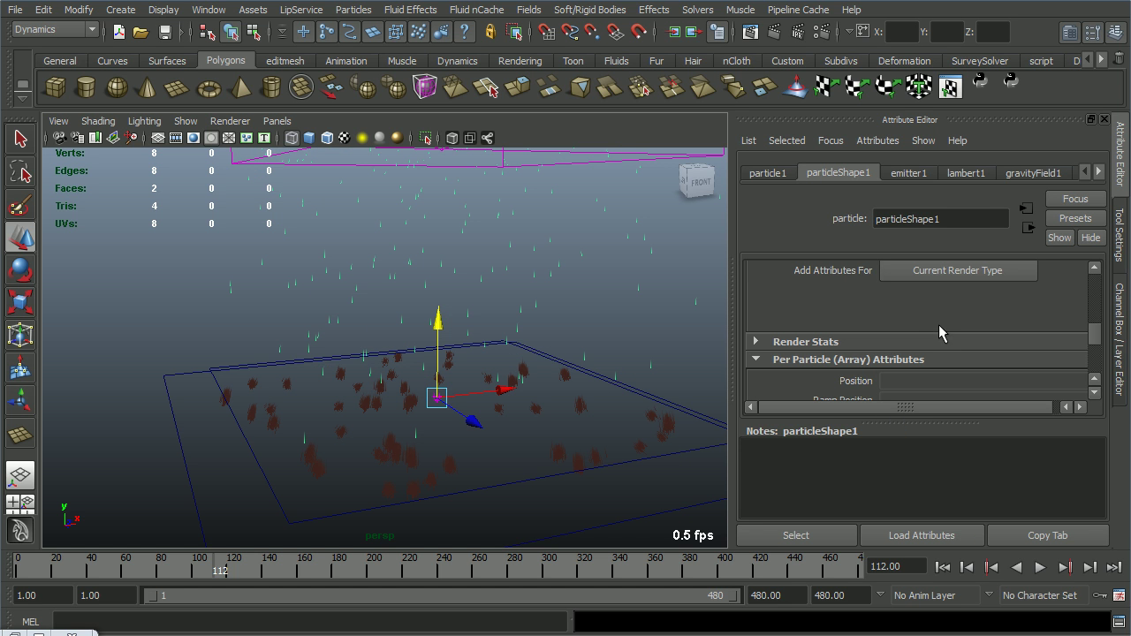
pyautogui.click(959, 270)
pyautogui.scroll(-2, 929, 345)
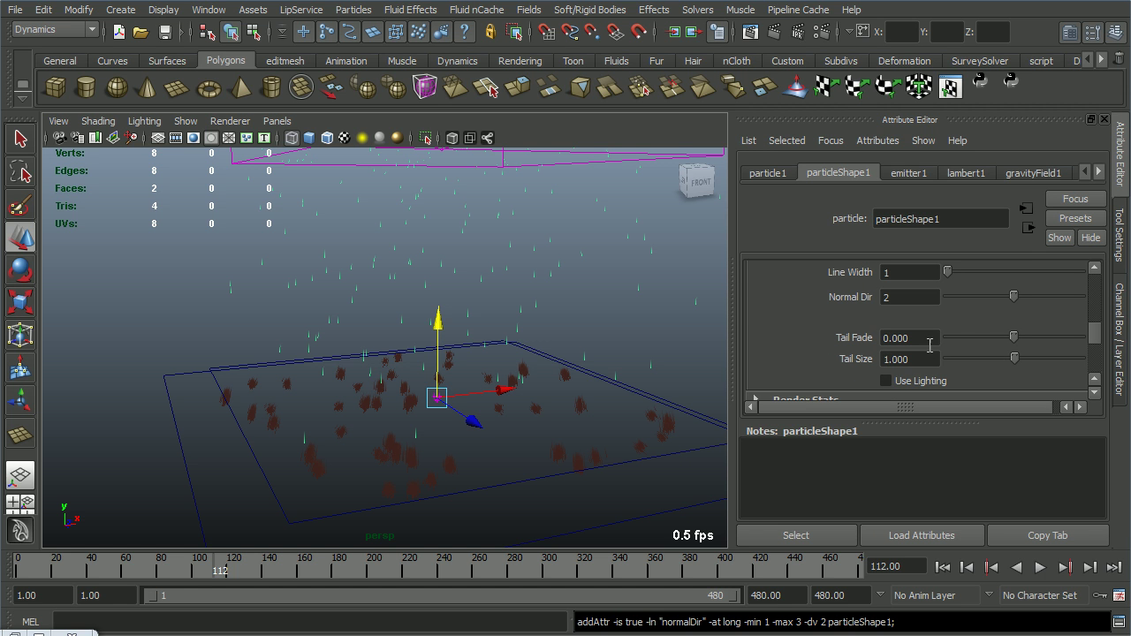
pyautogui.click(913, 361)
pyautogui.press('Return')
pyautogui.press('Return')
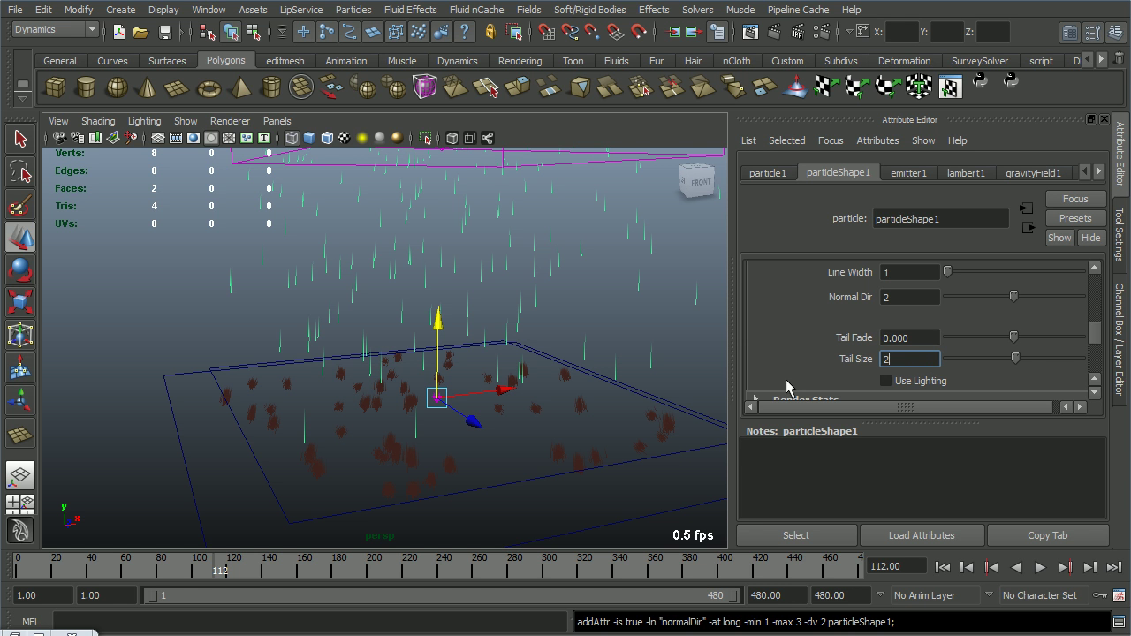
pyautogui.moveTo(1025, 342); pyautogui.dragTo(849, 363)
pyautogui.scroll(2, 881, 356)
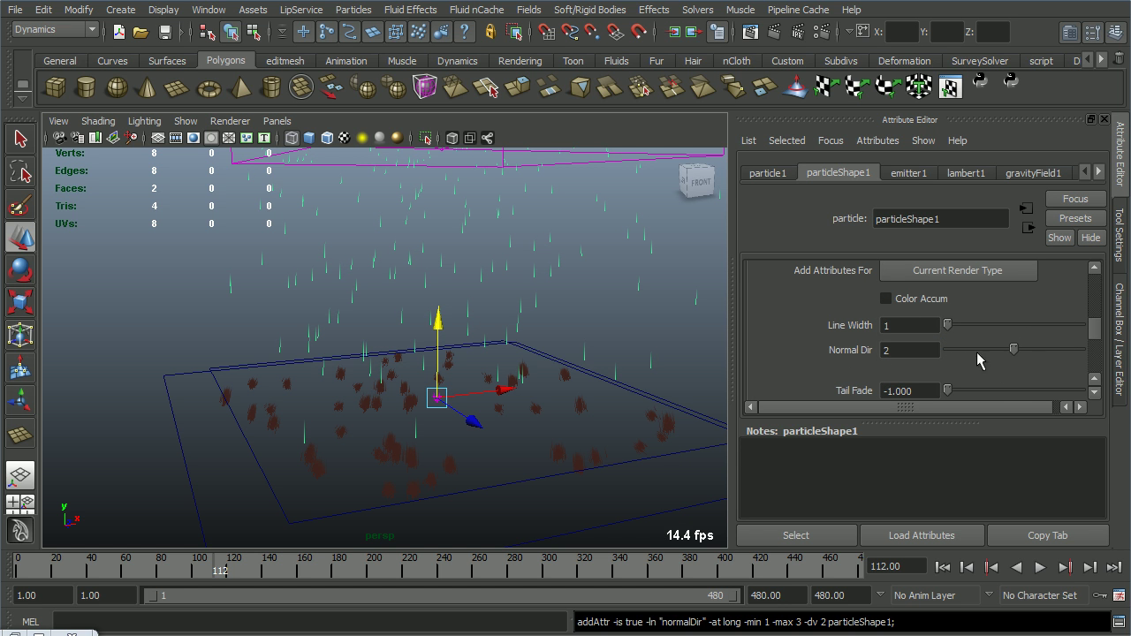
pyautogui.scroll(2, 962, 353)
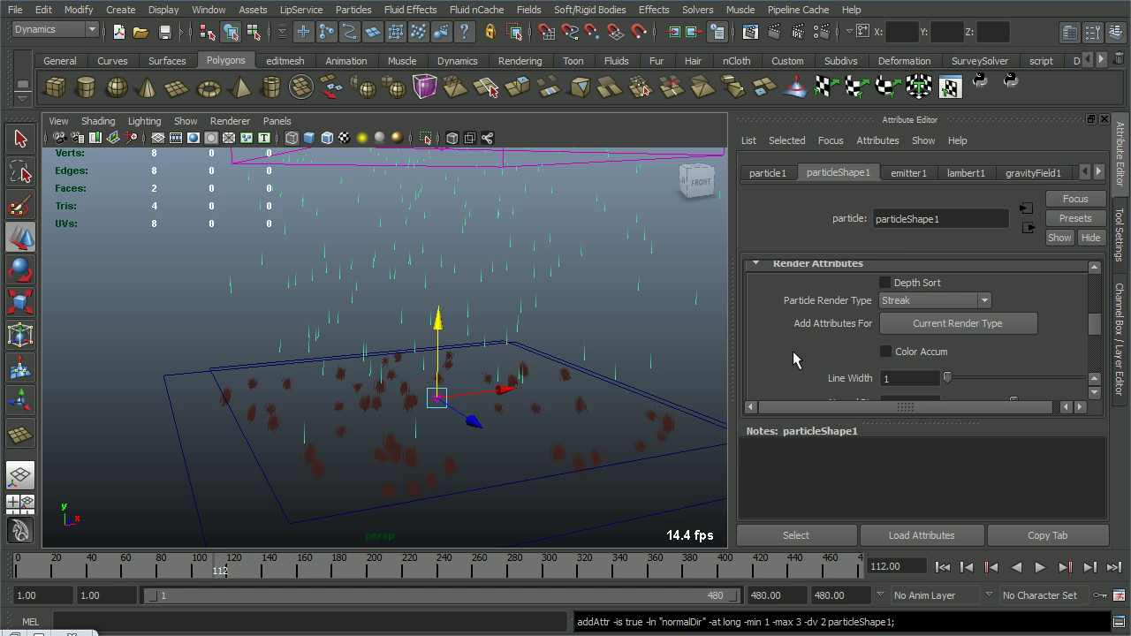
pyautogui.scroll(-2, 848, 354)
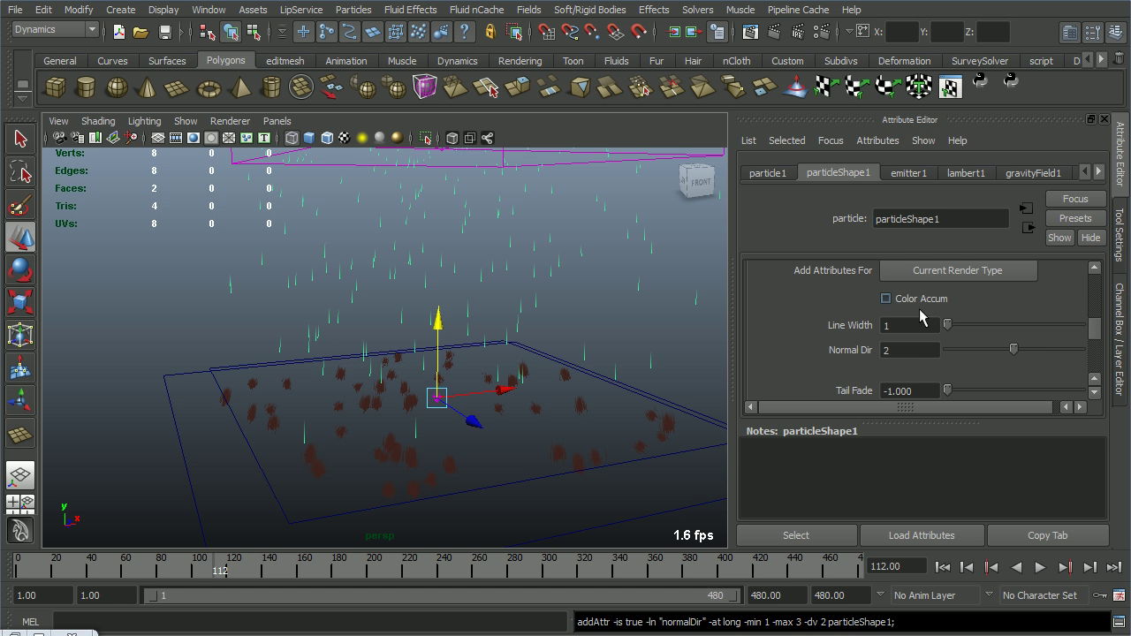
pyautogui.scroll(-4, 919, 316)
# Enable Smooth Shade All, replay from frame 1 to 138, then select the rain particles.
pyautogui.click(309, 138)
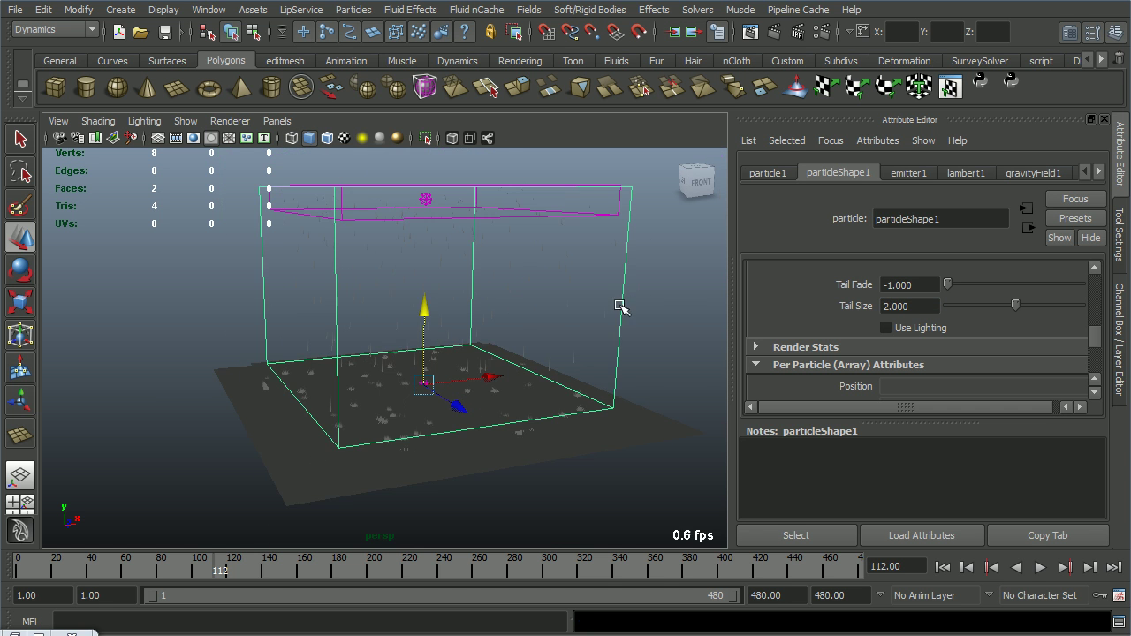
pyautogui.click(663, 308)
pyautogui.click(942, 567)
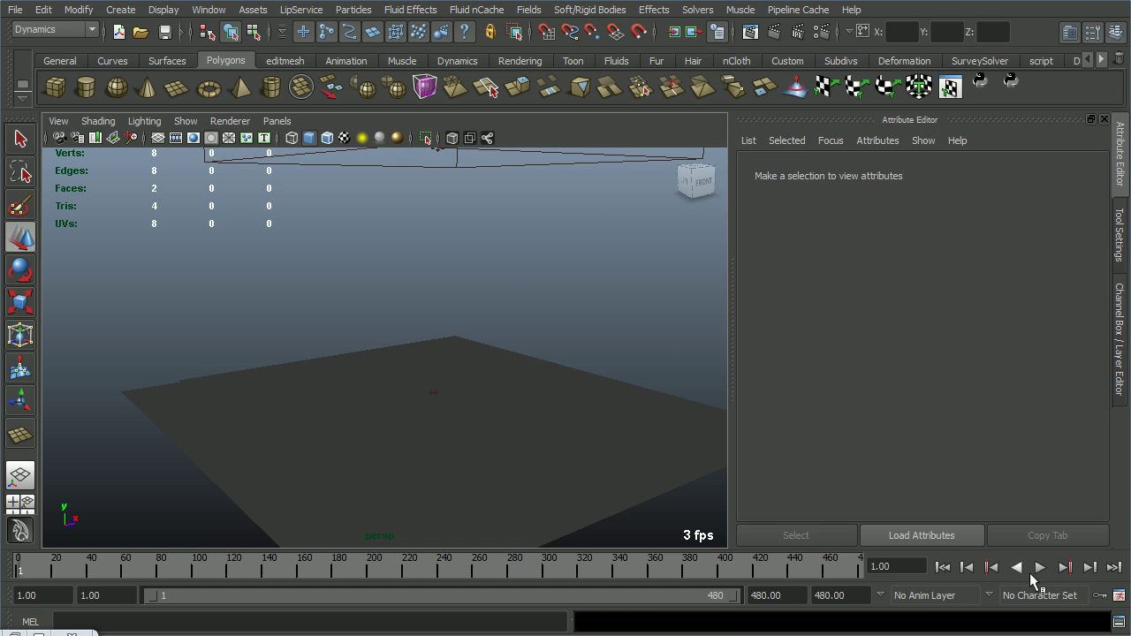
pyautogui.click(1040, 569)
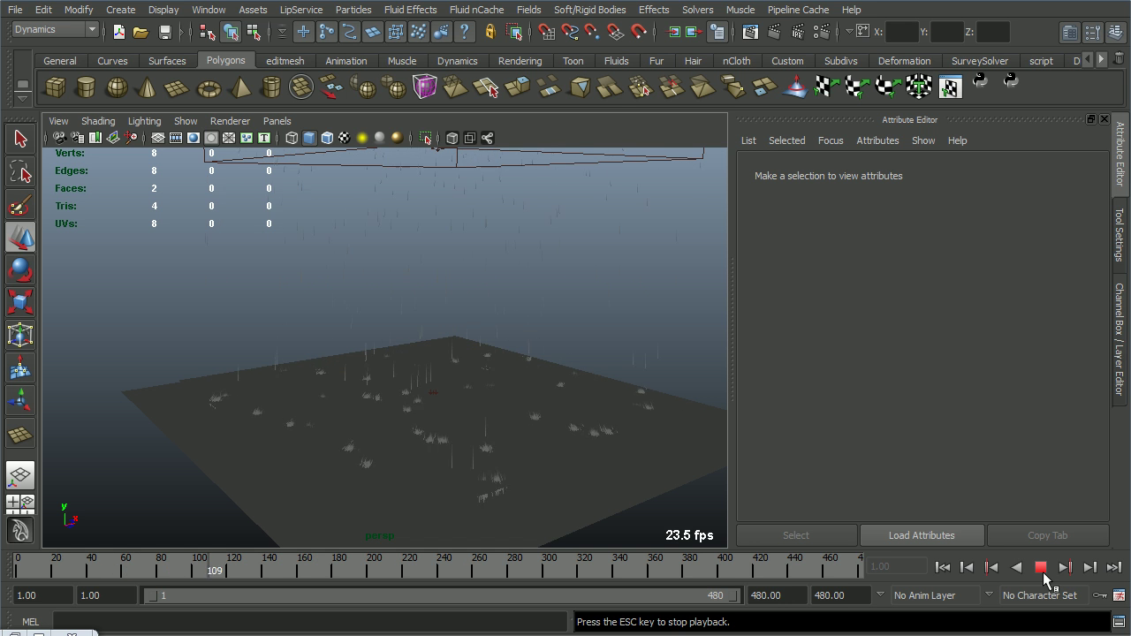
pyautogui.click(1042, 569)
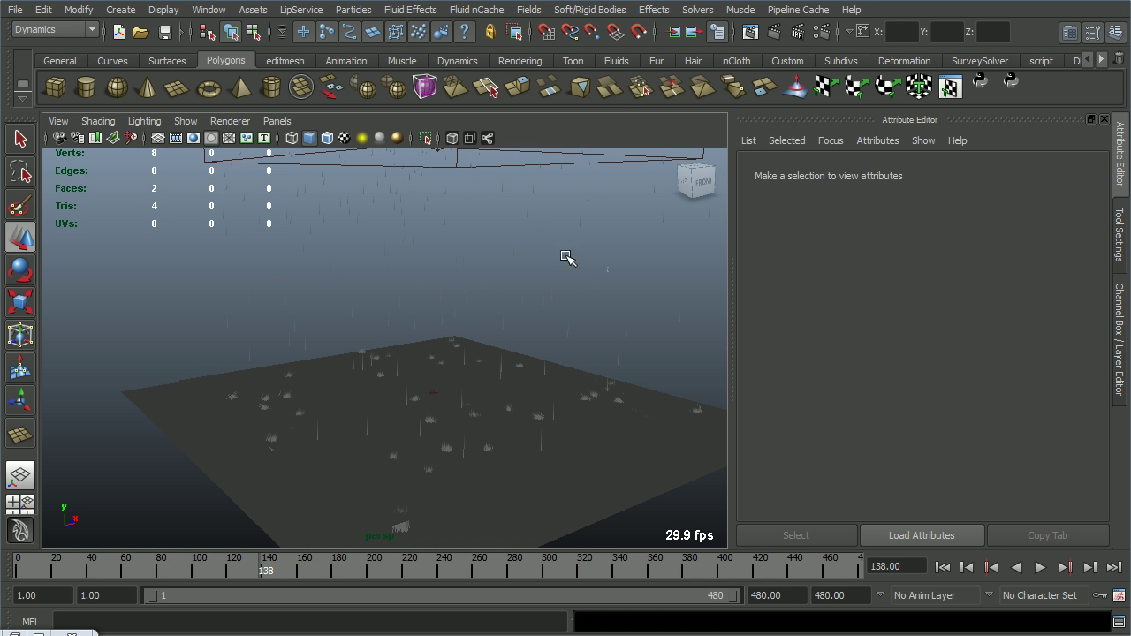
pyautogui.click(541, 208)
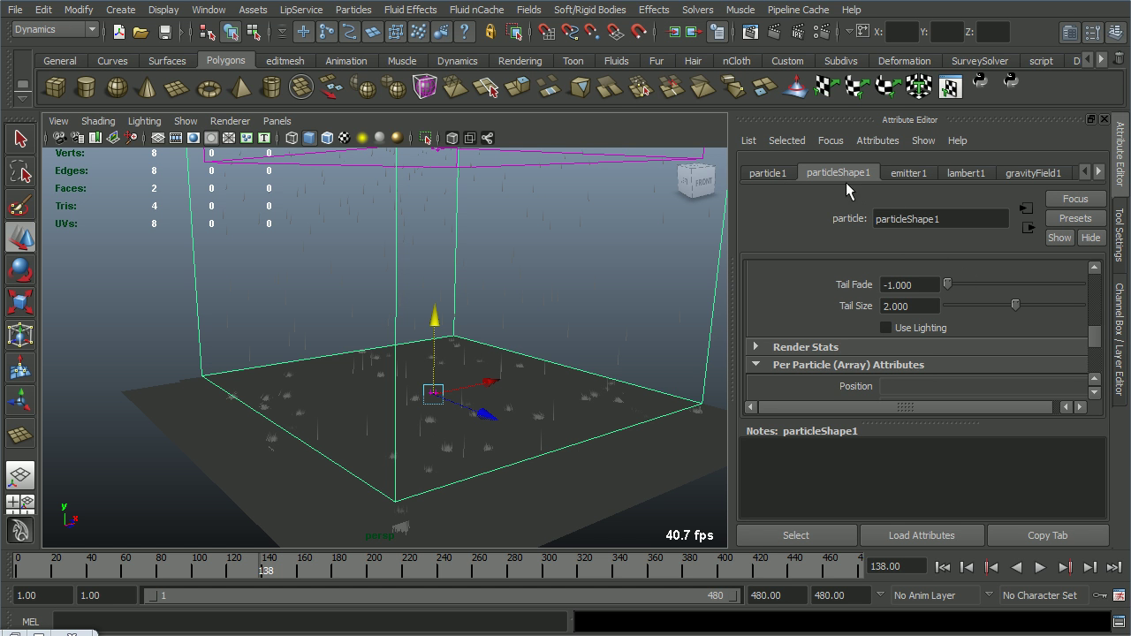
# Add a per-object Color attribute to the rain particles.
pyautogui.scroll(-5, 896, 306)
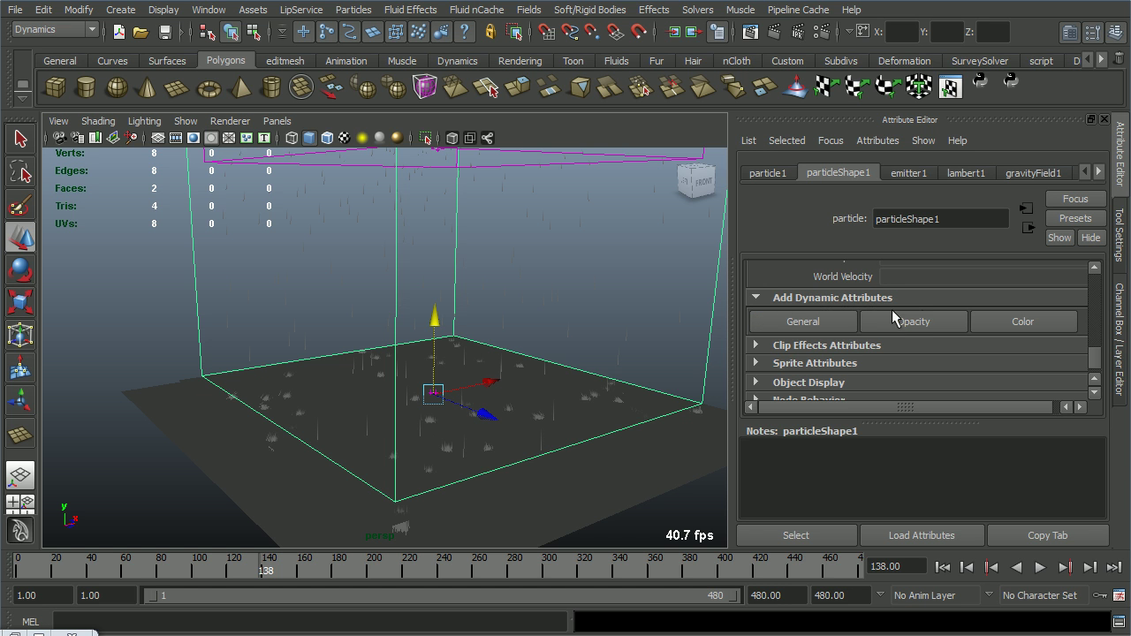
pyautogui.click(1025, 323)
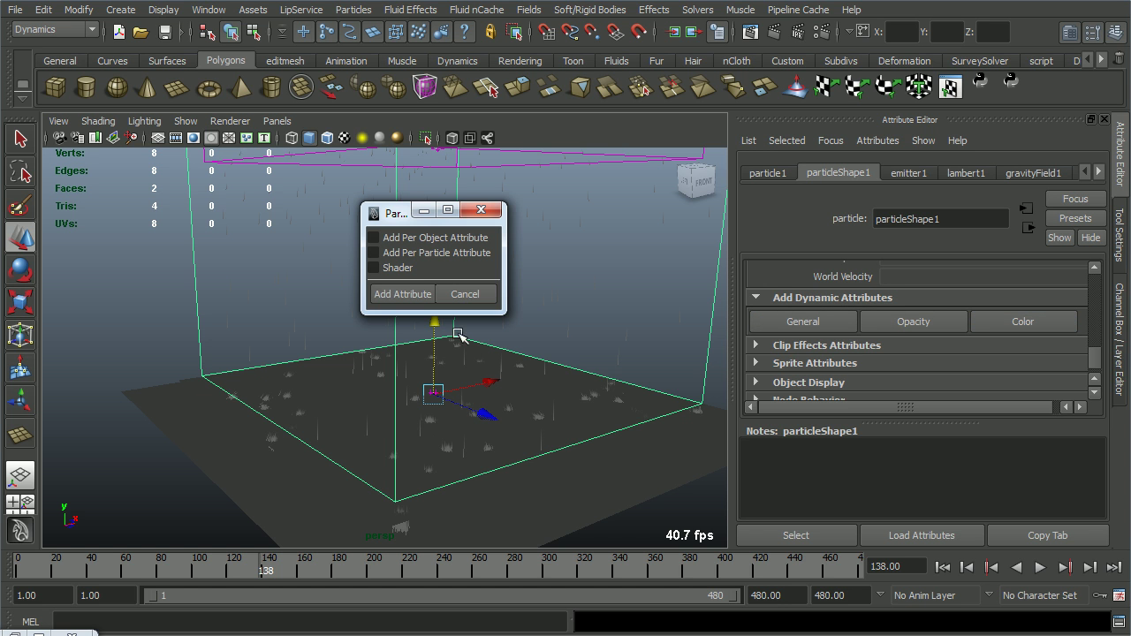
pyautogui.click(430, 240)
pyautogui.click(402, 295)
pyautogui.scroll(5, 1065, 357)
pyautogui.scroll(8, 981, 354)
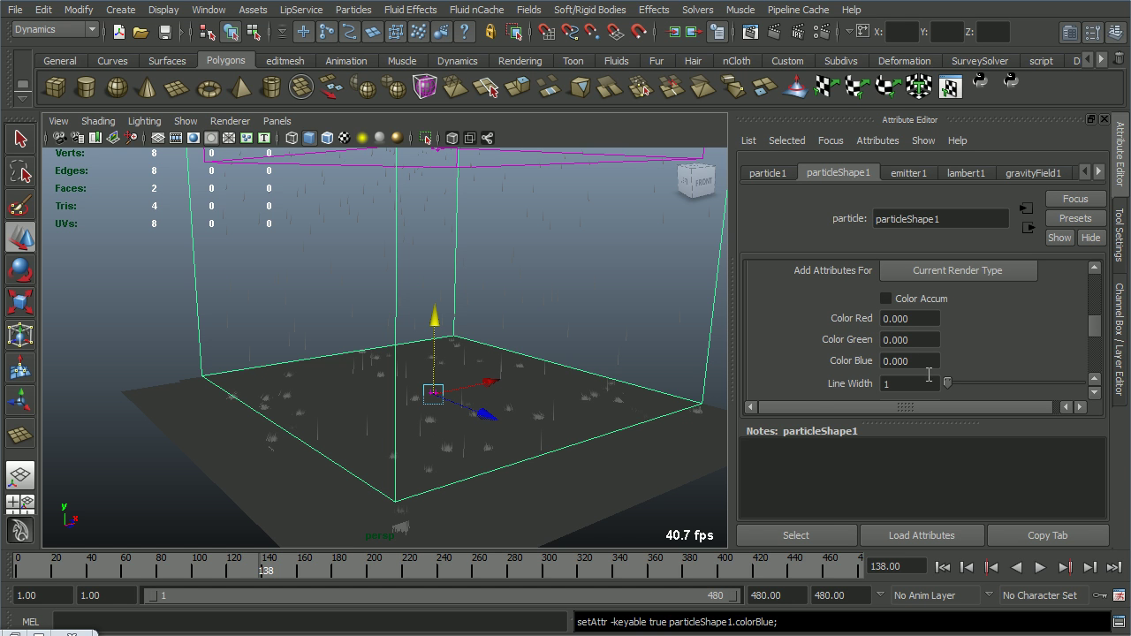
# Set the rain colour to Red 0, Green 0.5, Blue 1.
pyautogui.doubleClick(910, 361)
pyautogui.write('1')
pyautogui.doubleClick(915, 339)
pyautogui.write('0.5')
pyautogui.click(917, 321)
pyautogui.keyDown('alt'); pyautogui.moveTo(633, 321); pyautogui.dragTo(527, 369); pyautogui.keyUp('alt')
pyautogui.click(903, 320)
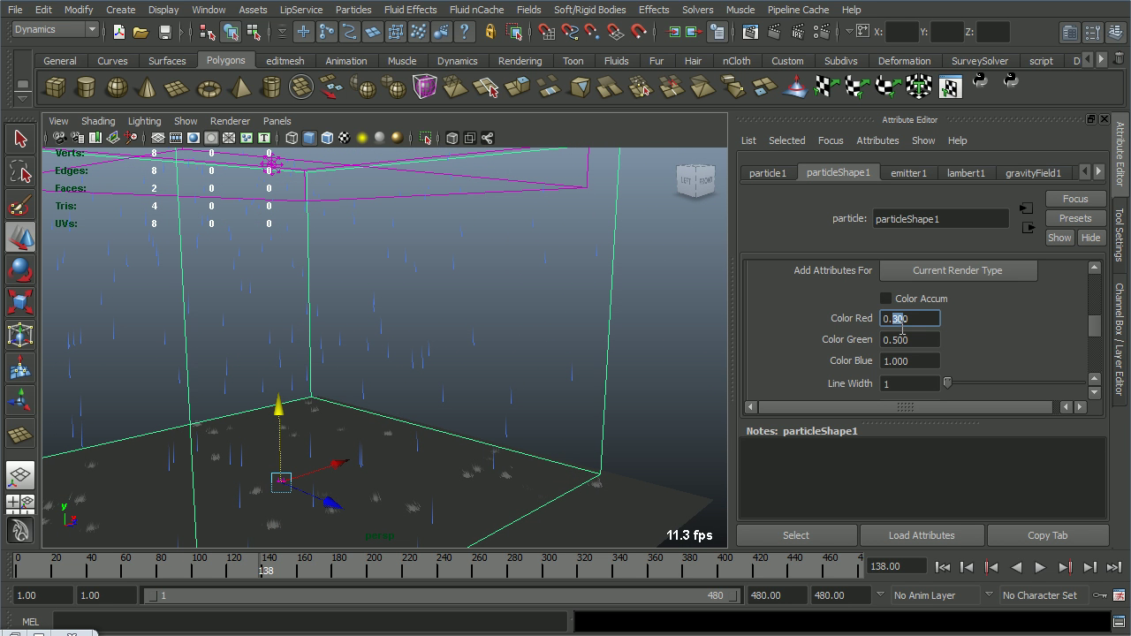
pyautogui.doubleClick(914, 323)
pyautogui.write('0.000')
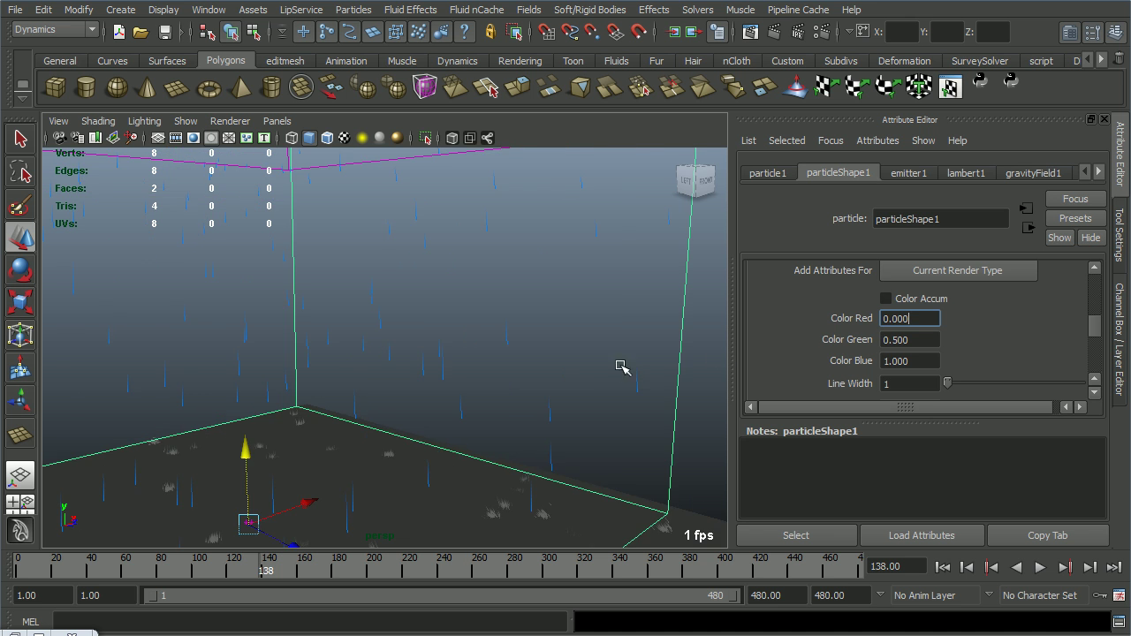
pyautogui.keyDown('alt'); pyautogui.moveTo(631, 366); pyautogui.dragTo(517, 395); pyautogui.keyUp('alt')
pyautogui.keyDown('alt'); pyautogui.moveTo(517, 395); pyautogui.dragTo(524, 397, button='right'); pyautogui.keyUp('alt')
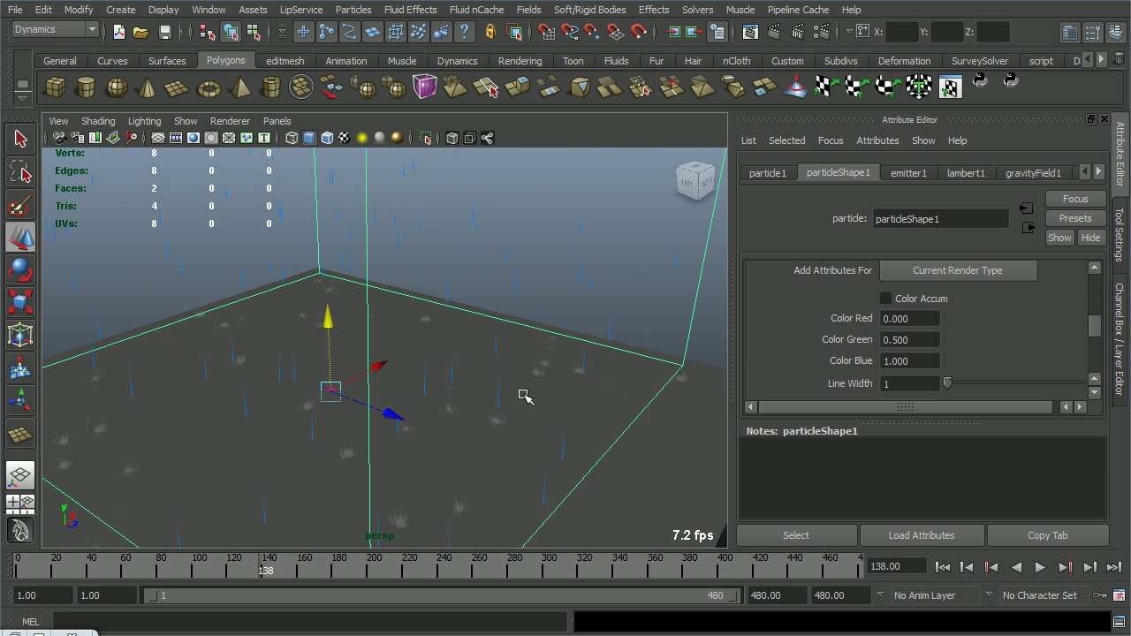
# Add a per-object Color attribute to the grass system particleShape2.
pyautogui.click(559, 386)
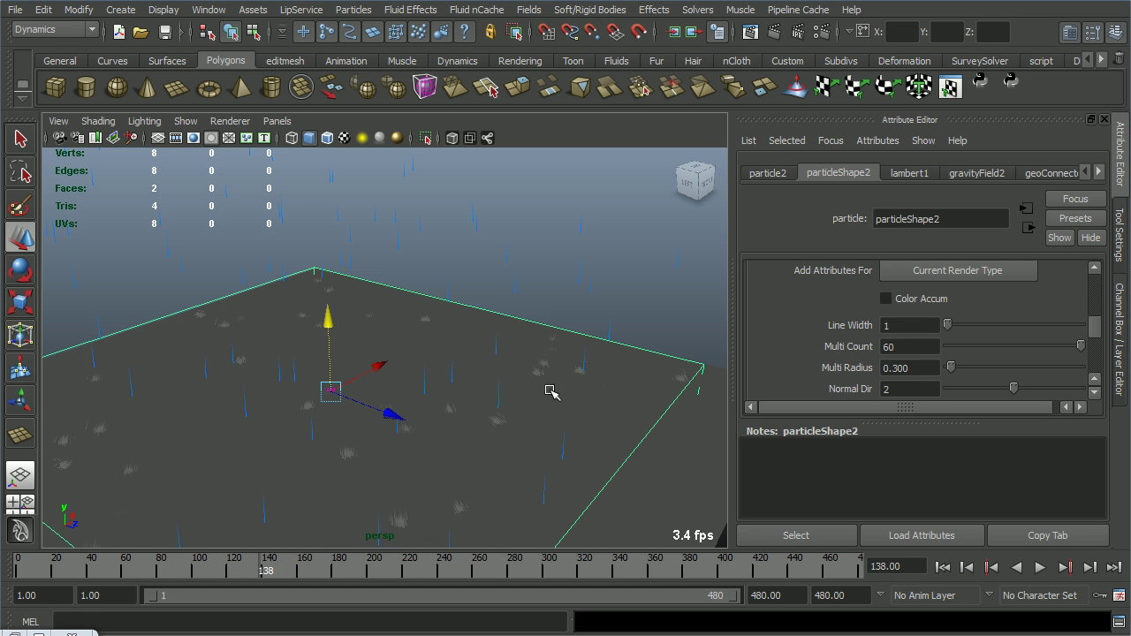
pyautogui.keyDown('alt'); pyautogui.moveTo(663, 428); pyautogui.dragTo(661, 313); pyautogui.keyUp('alt')
pyautogui.click(661, 314)
pyautogui.click(643, 351)
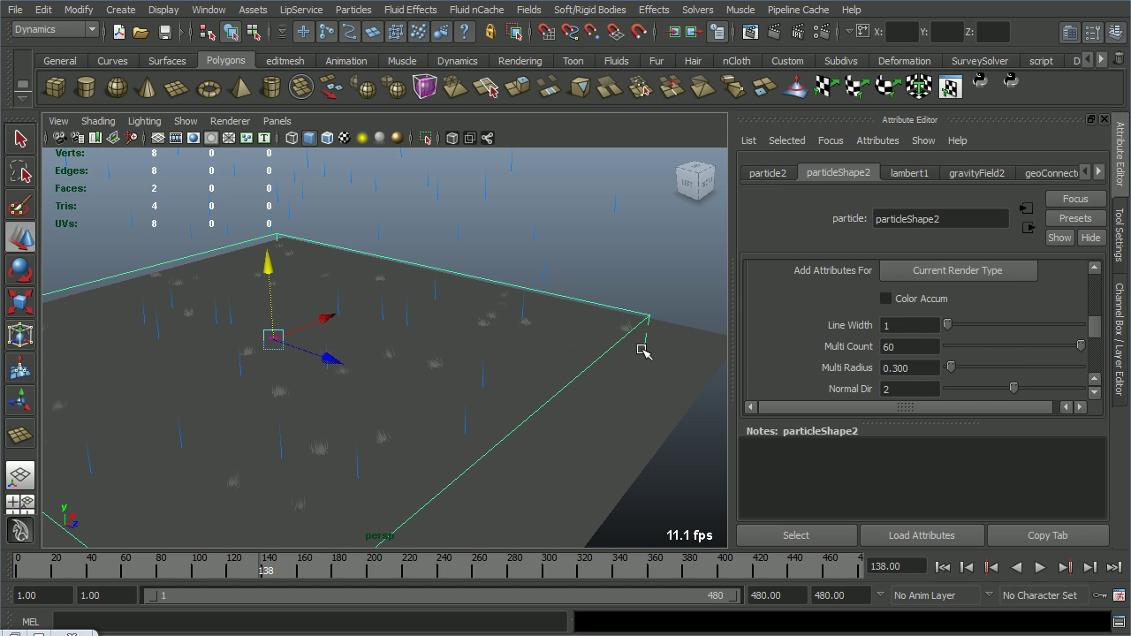
pyautogui.scroll(-8, 959, 332)
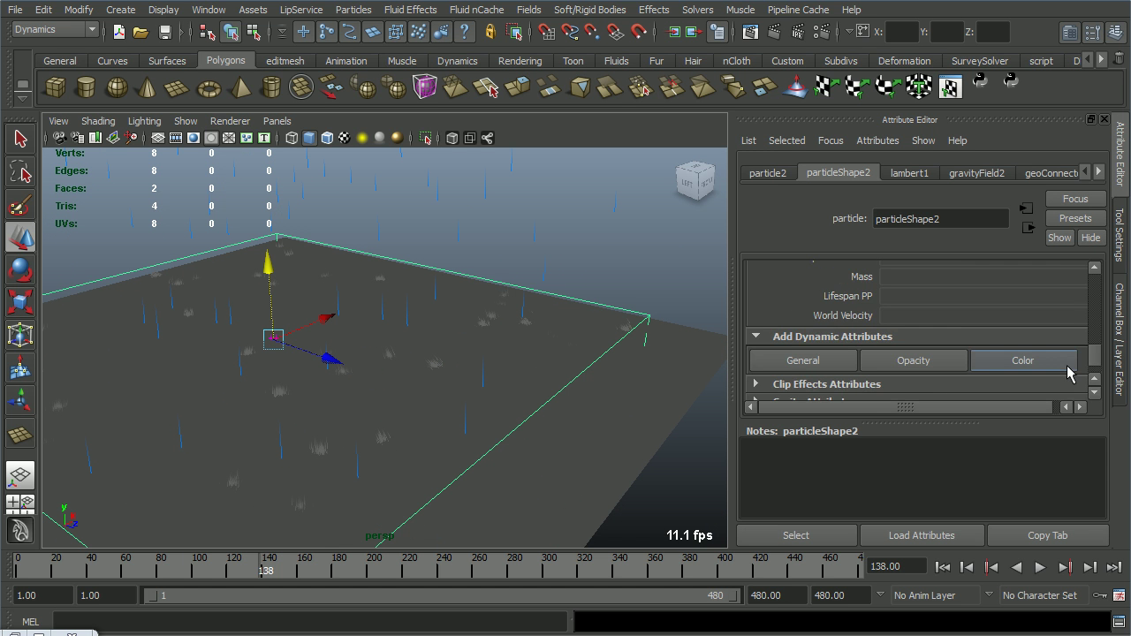
pyautogui.click(1022, 360)
pyautogui.click(387, 237)
pyautogui.click(403, 295)
pyautogui.scroll(-5, 972, 328)
pyautogui.scroll(1, 946, 328)
pyautogui.scroll(3, 946, 329)
# Set the grass colour to Red 0.3, Green 0.5, Blue 0.6.
pyautogui.click(942, 343)
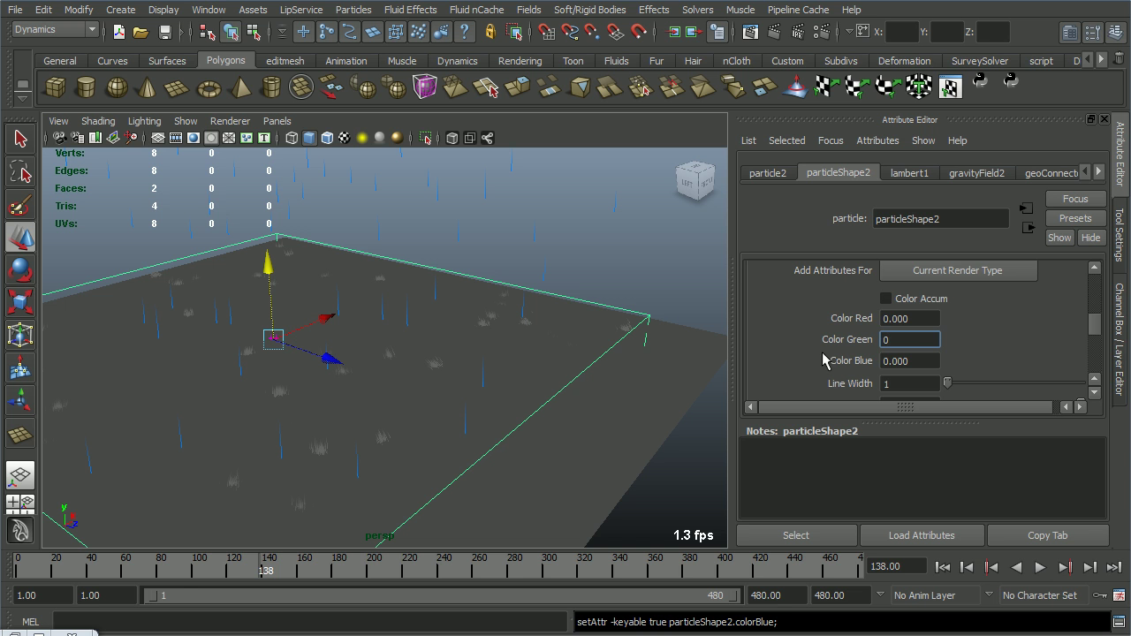
pyautogui.write('0.5')
pyautogui.press('Tab')
pyautogui.write('0')
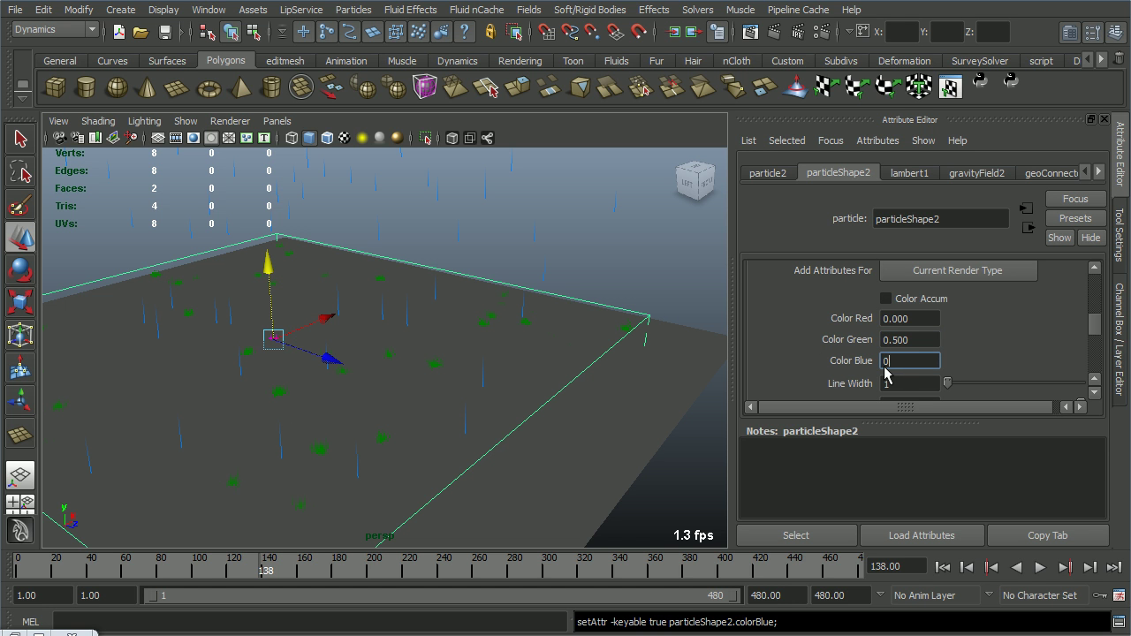
pyautogui.click(941, 319)
pyautogui.write('0')
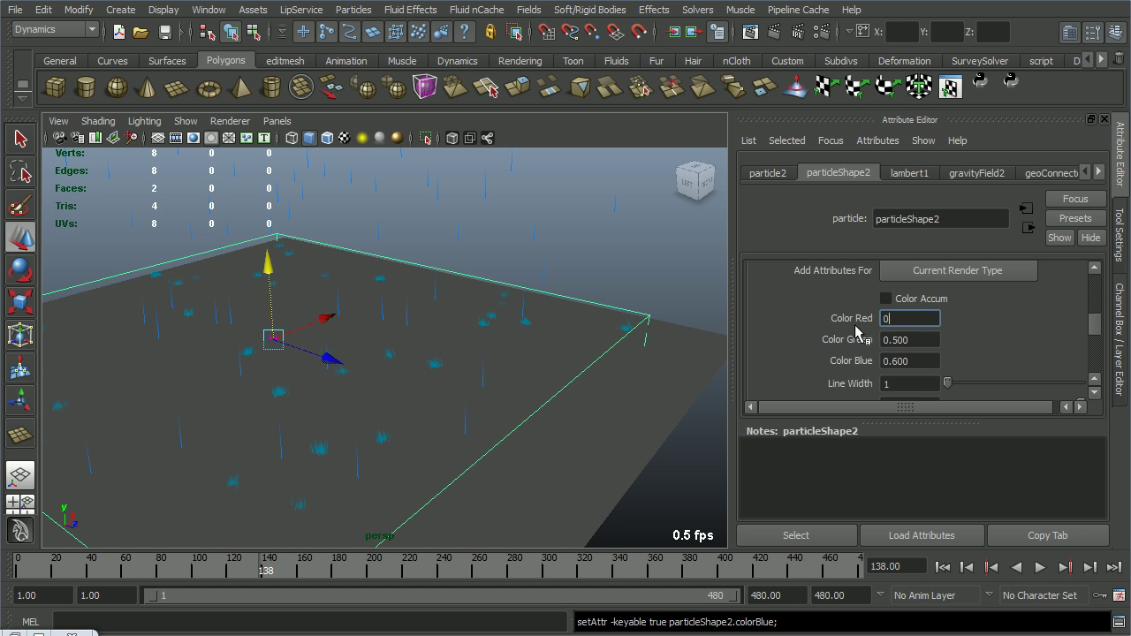
pyautogui.write('.2')
pyautogui.press('Return')
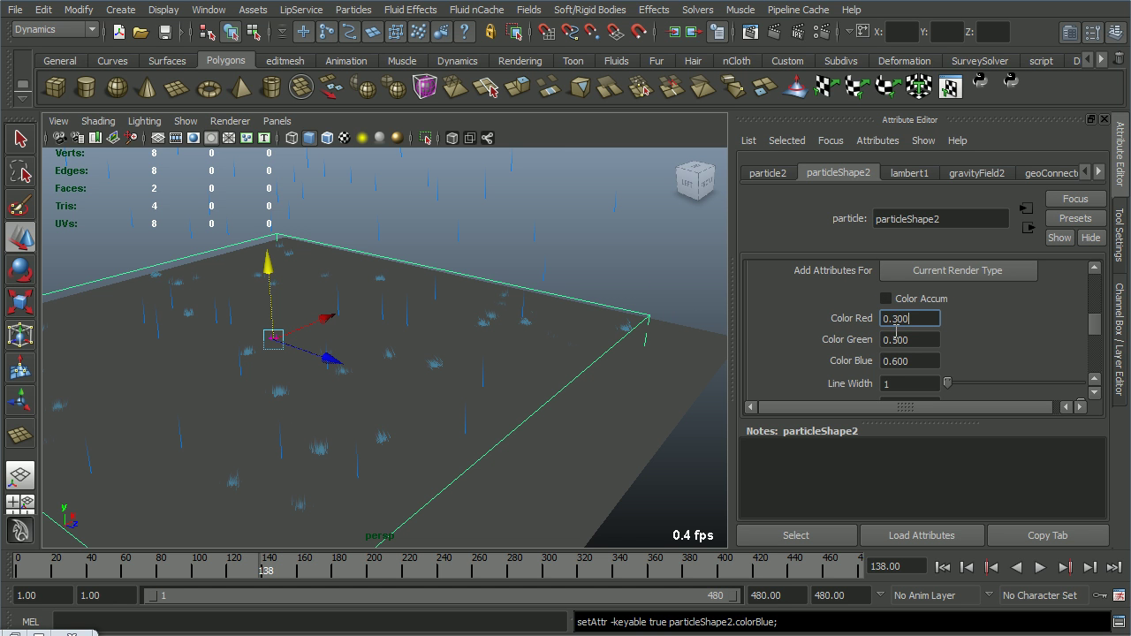
pyautogui.click(701, 287)
pyautogui.keyDown('alt'); pyautogui.moveTo(701, 287); pyautogui.dragTo(597, 314); pyautogui.keyUp('alt')
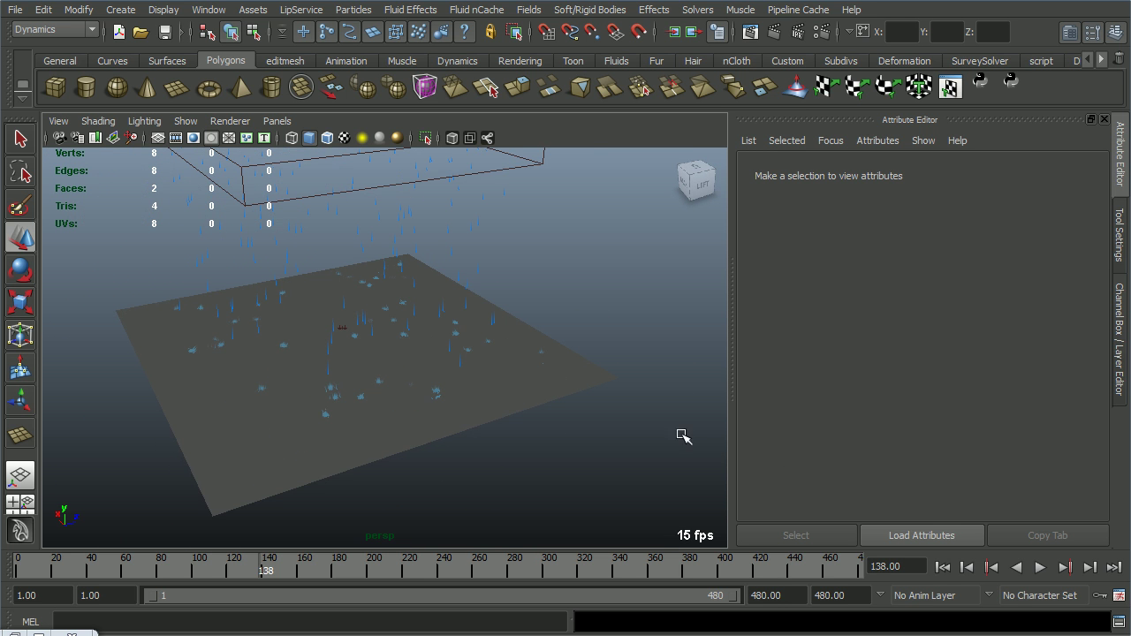
# Play the simulation from the start briefly, then orbit down low over the plane.
pyautogui.click(944, 567)
pyautogui.click(1041, 569)
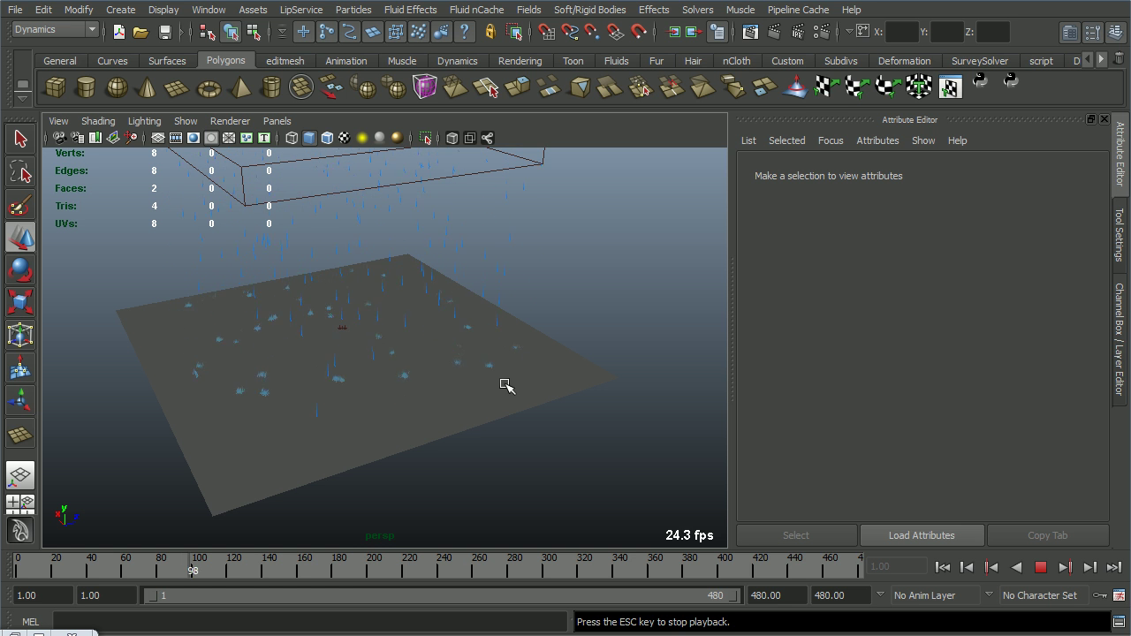
pyautogui.click(1041, 568)
pyautogui.keyDown('alt'); pyautogui.moveTo(493, 453); pyautogui.dragTo(565, 389); pyautogui.keyUp('alt')
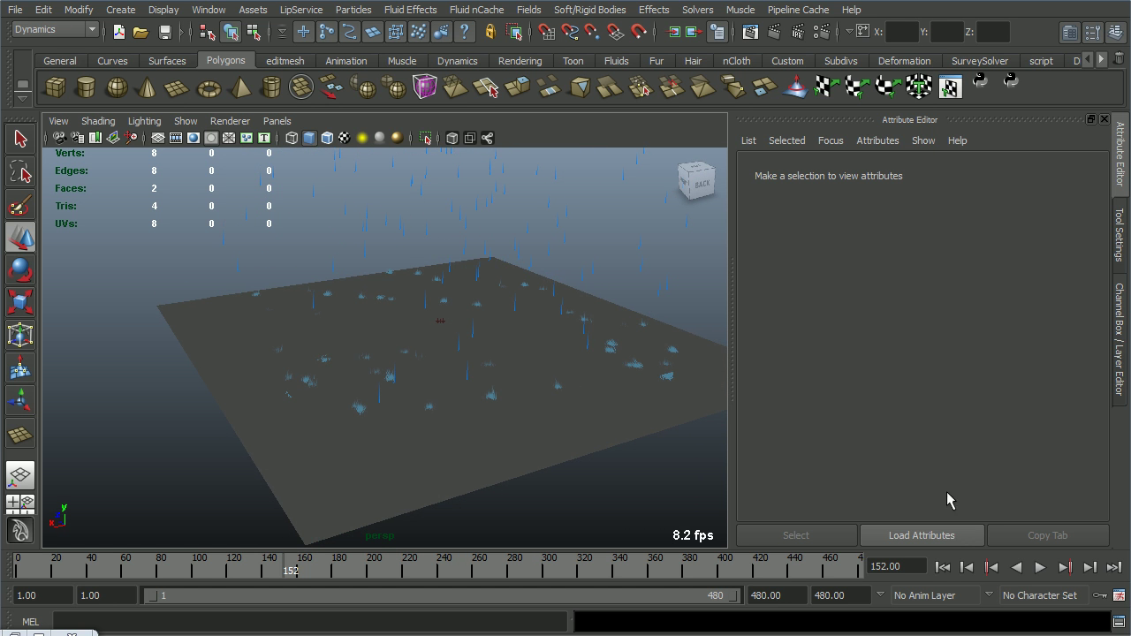
# Replay from frame 1, stopping at frame 160 to view the plane up close.
pyautogui.click(943, 568)
pyautogui.click(1040, 568)
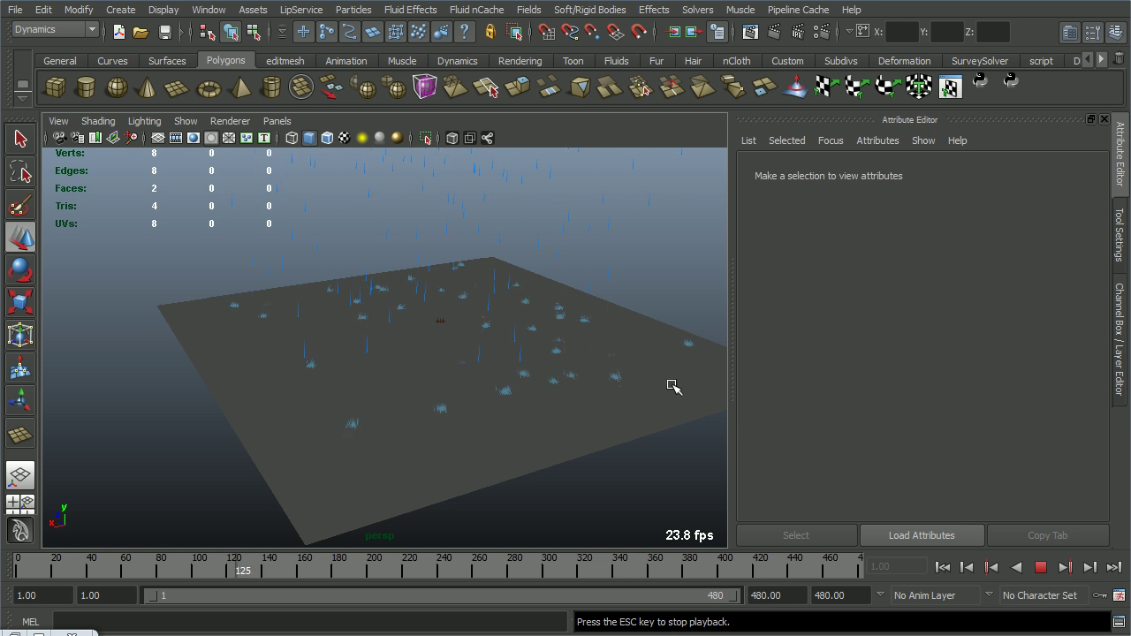
pyautogui.click(1043, 568)
pyautogui.keyDown('alt'); pyautogui.moveTo(555, 324); pyautogui.dragTo(593, 345); pyautogui.keyUp('alt')
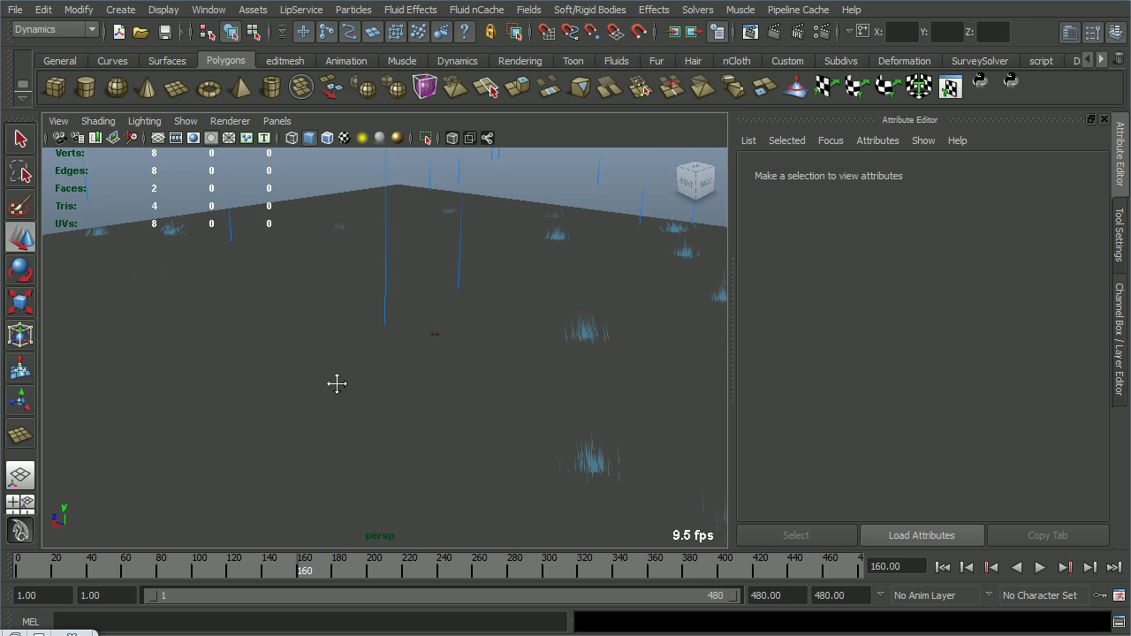
# Replay from the start to frame 270 and look down on the grass-covered plane.
pyautogui.click(944, 567)
pyautogui.click(1040, 568)
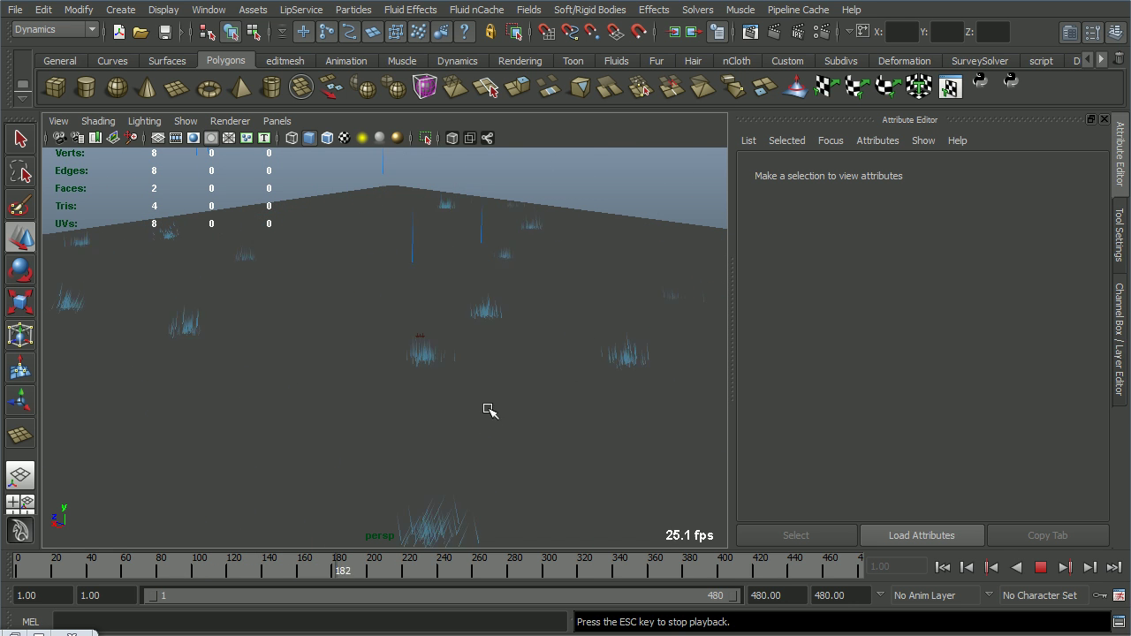
pyautogui.click(1042, 570)
pyautogui.keyDown('alt'); pyautogui.moveTo(570, 428); pyautogui.dragTo(530, 404); pyautogui.keyUp('alt')
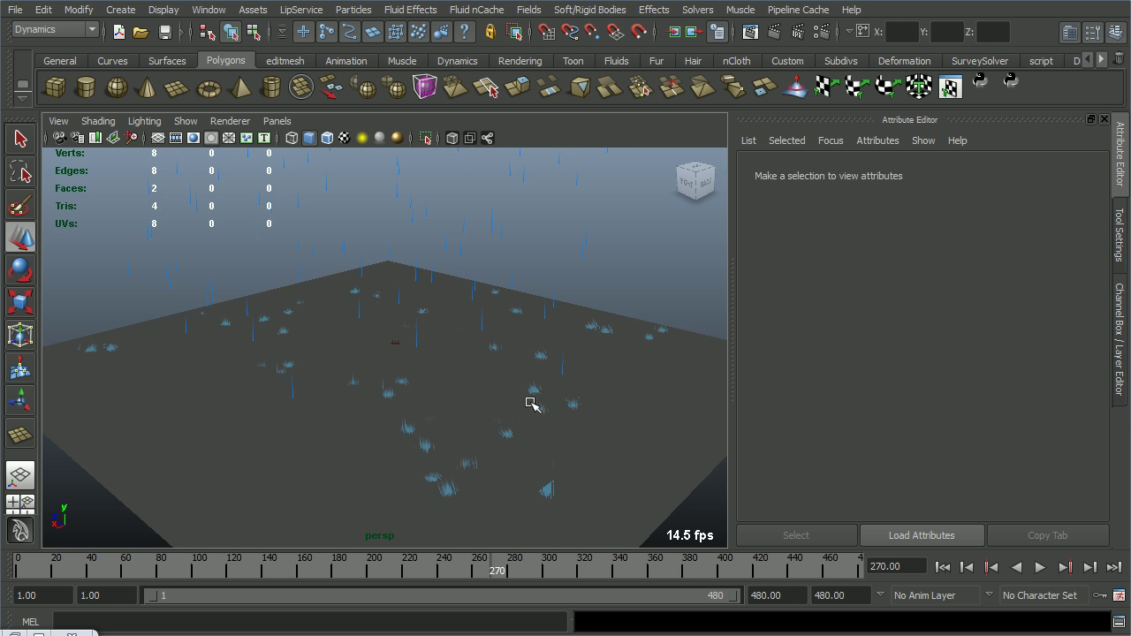
# Try Line Width, Tail Fade -1 and Normal Dir changes on the rain, undoing to keep Line Width 1.
pyautogui.click(491, 231)
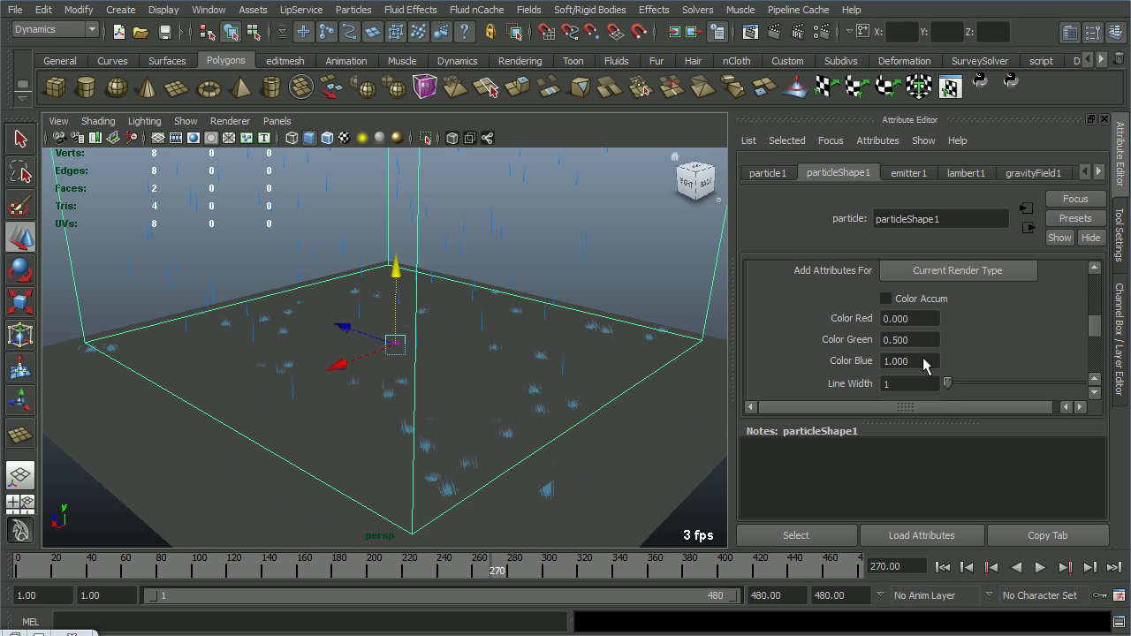
pyautogui.scroll(-2, 928, 362)
pyautogui.moveTo(957, 340); pyautogui.dragTo(963, 347)
pyautogui.scroll(-2, 965, 355)
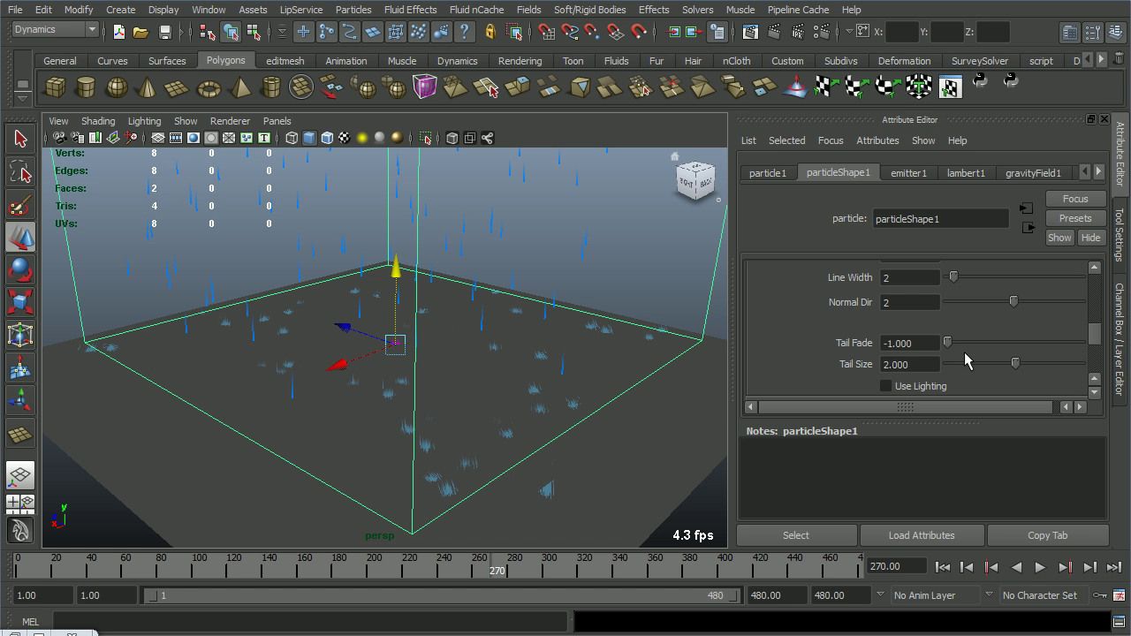
pyautogui.moveTo(936, 351); pyautogui.dragTo(790, 370)
pyautogui.write('-1')
pyautogui.press('Return')
pyautogui.click(957, 287)
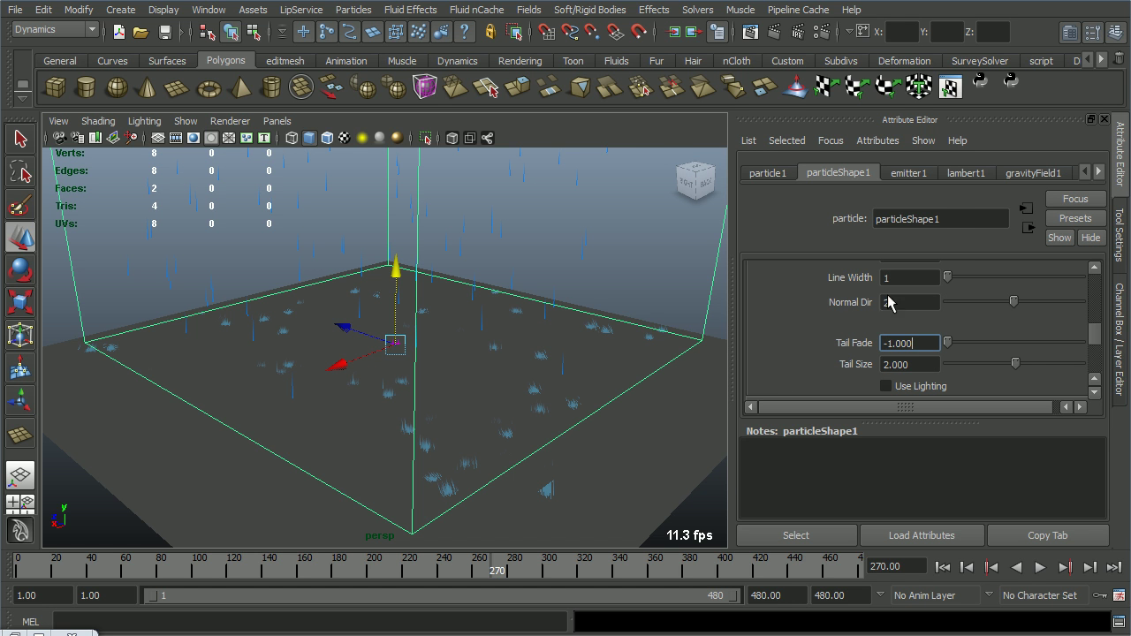
pyautogui.click(934, 279)
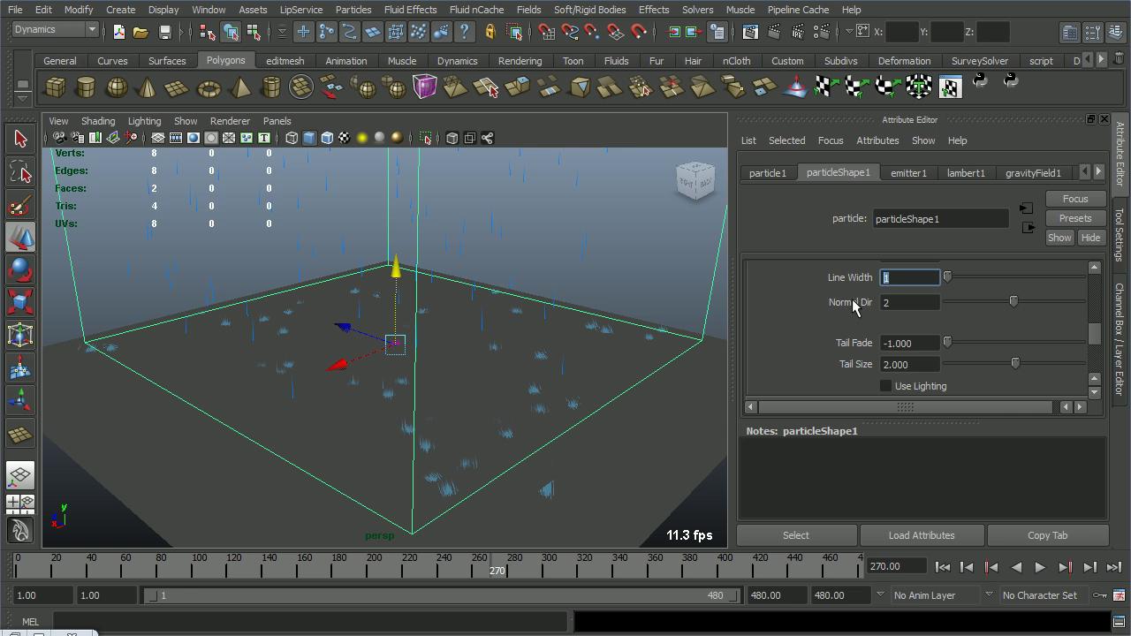
pyautogui.press('Return')
pyautogui.moveTo(1023, 308); pyautogui.dragTo(929, 316)
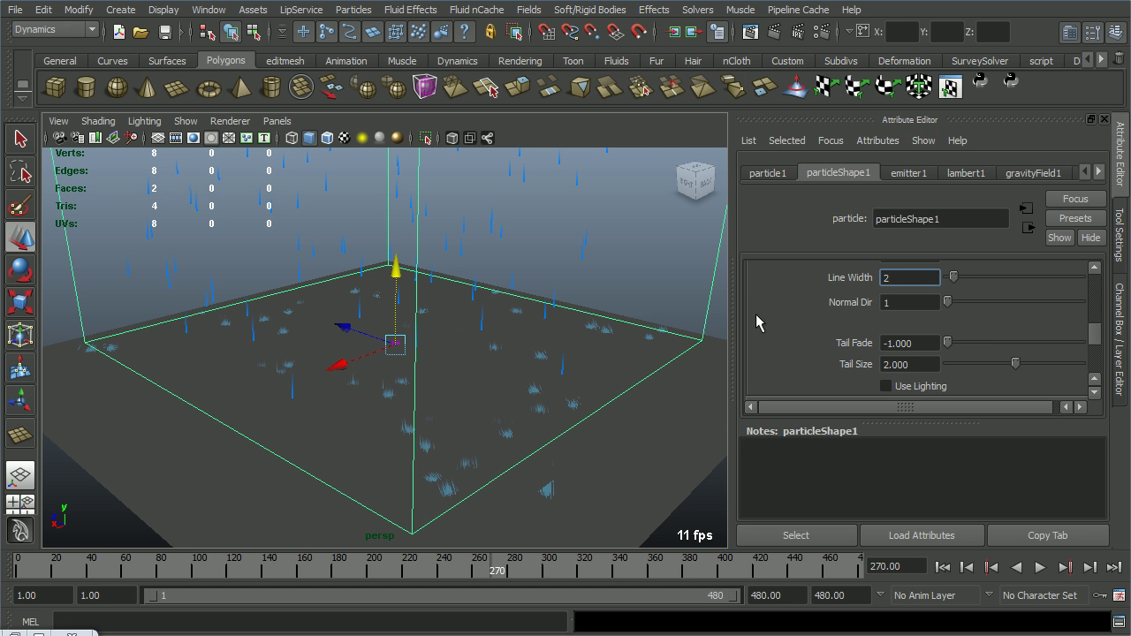
pyautogui.hotkey('ctrl', 'z')
pyautogui.hotkey('ctrl', 'z')
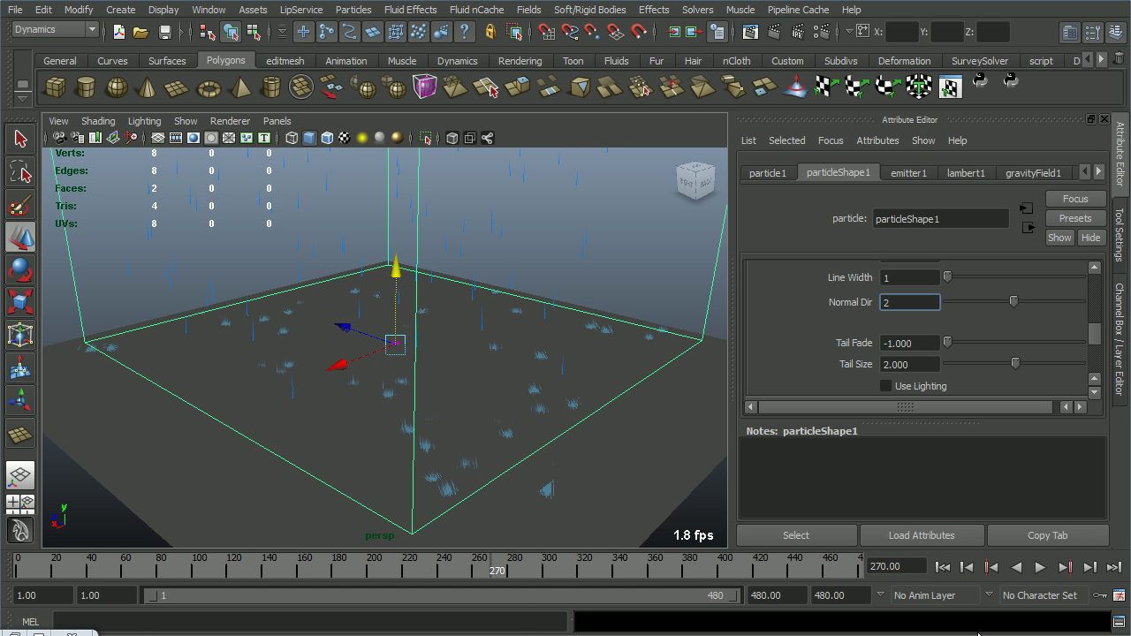
# Rewind the animation to frame 1 and orbit to an elevated three-quarter view.
pyautogui.click(979, 634)
pyautogui.click(1052, 574)
pyautogui.keyDown('alt'); pyautogui.moveTo(453, 369); pyautogui.dragTo(524, 395); pyautogui.keyUp('alt')
pyautogui.keyDown('alt'); pyautogui.moveTo(554, 380); pyautogui.dragTo(487, 394); pyautogui.keyUp('alt')
# Replay from frame 1 with the emitter deselected and stop at frame 197.
pyautogui.click(960, 570)
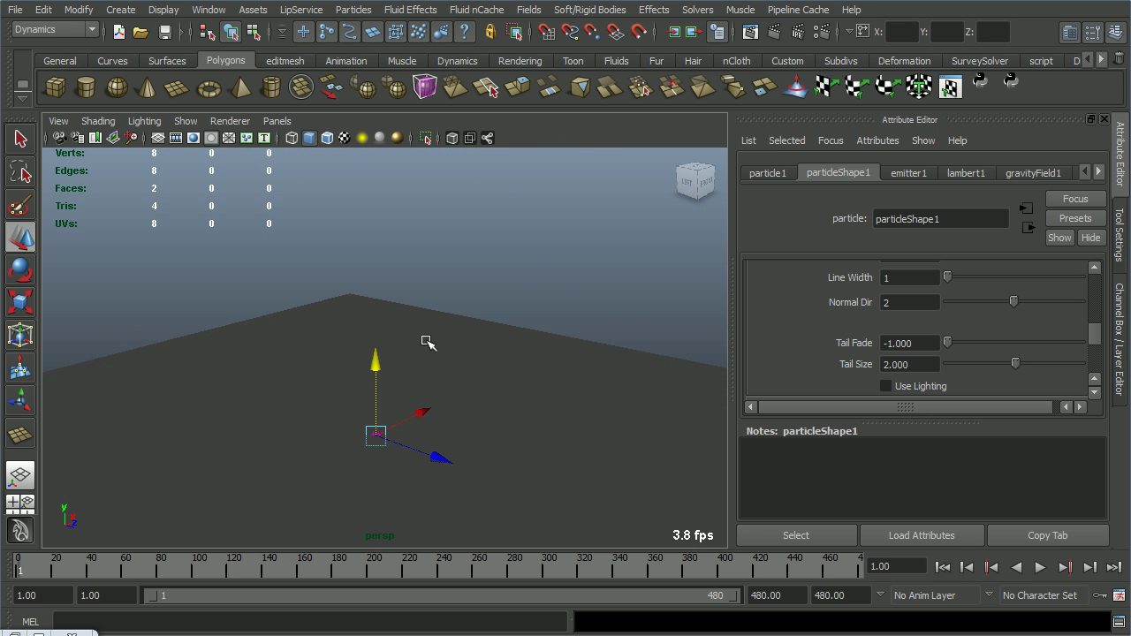
pyautogui.keyDown('alt'); pyautogui.moveTo(430, 342); pyautogui.dragTo(444, 349); pyautogui.keyUp('alt')
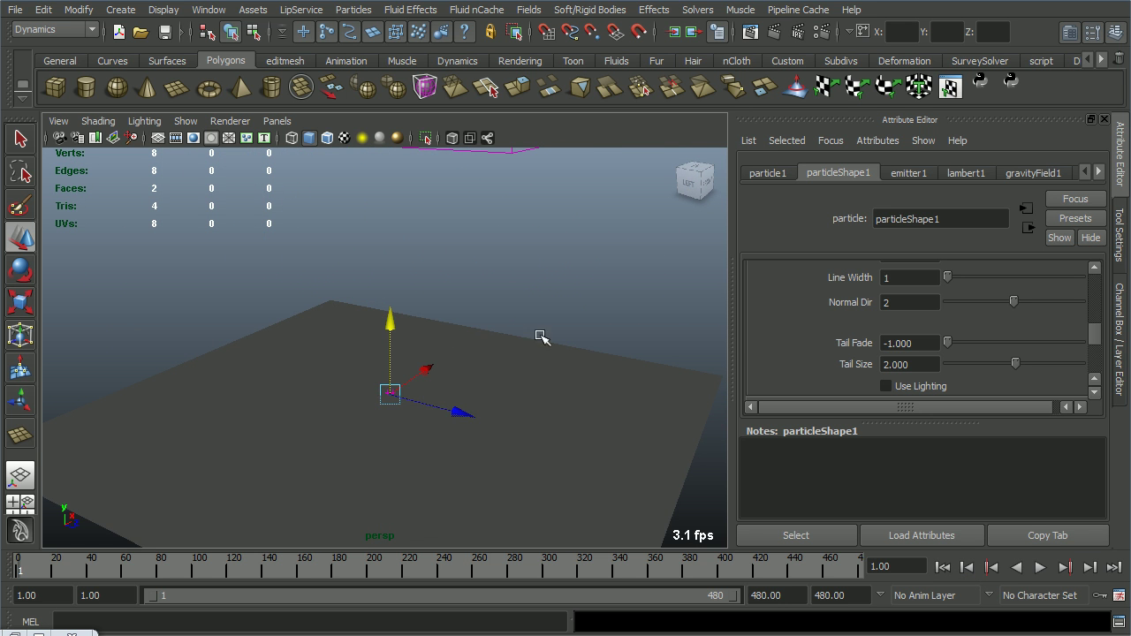
pyautogui.click(541, 337)
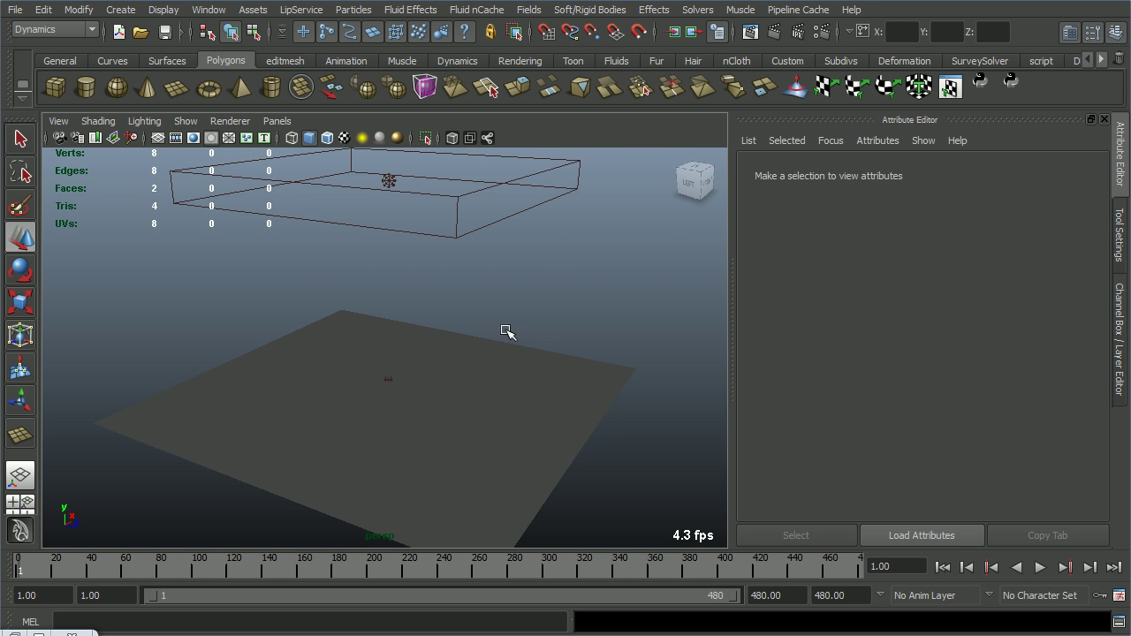
pyautogui.keyDown('alt'); pyautogui.moveTo(631, 482); pyautogui.dragTo(519, 372); pyautogui.keyUp('alt')
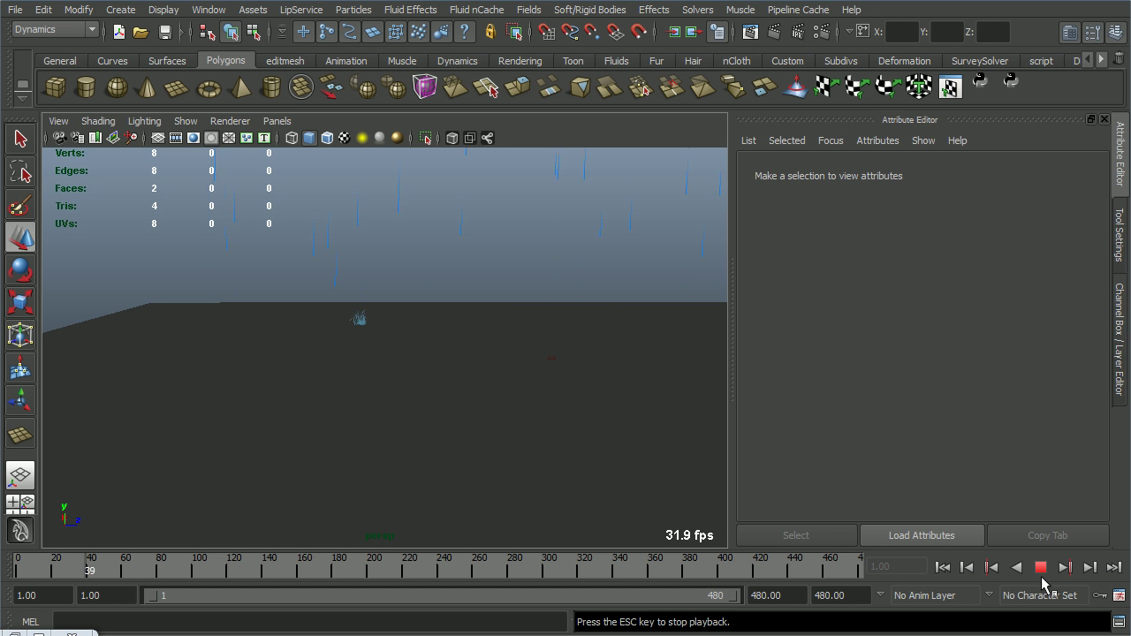
pyautogui.scroll(-3, 488, 393)
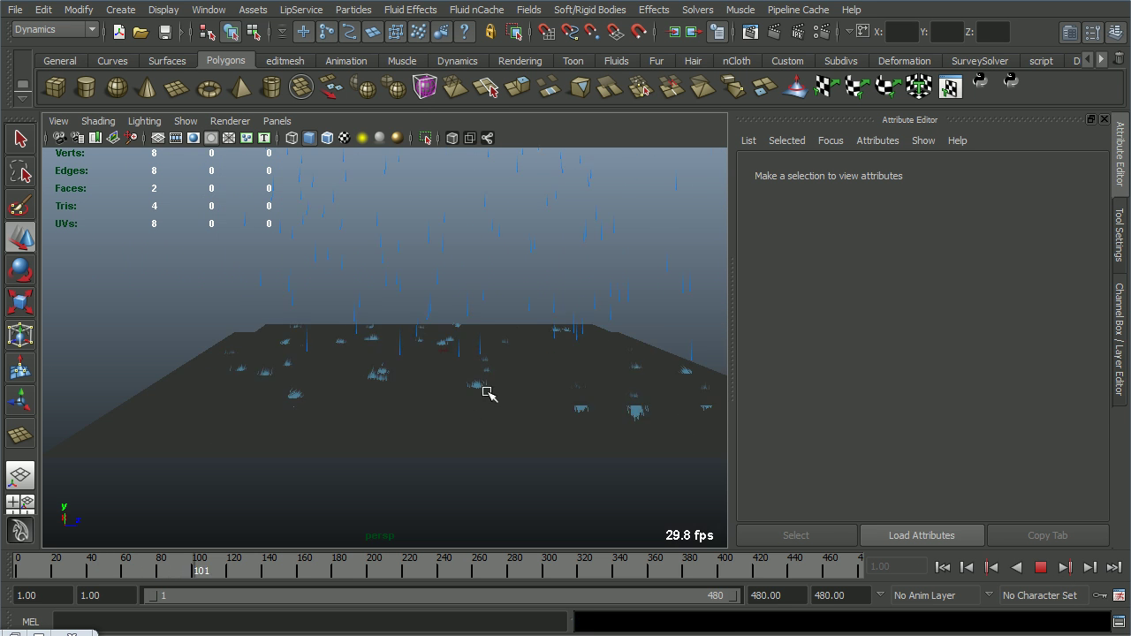
pyautogui.scroll(3, 477, 399)
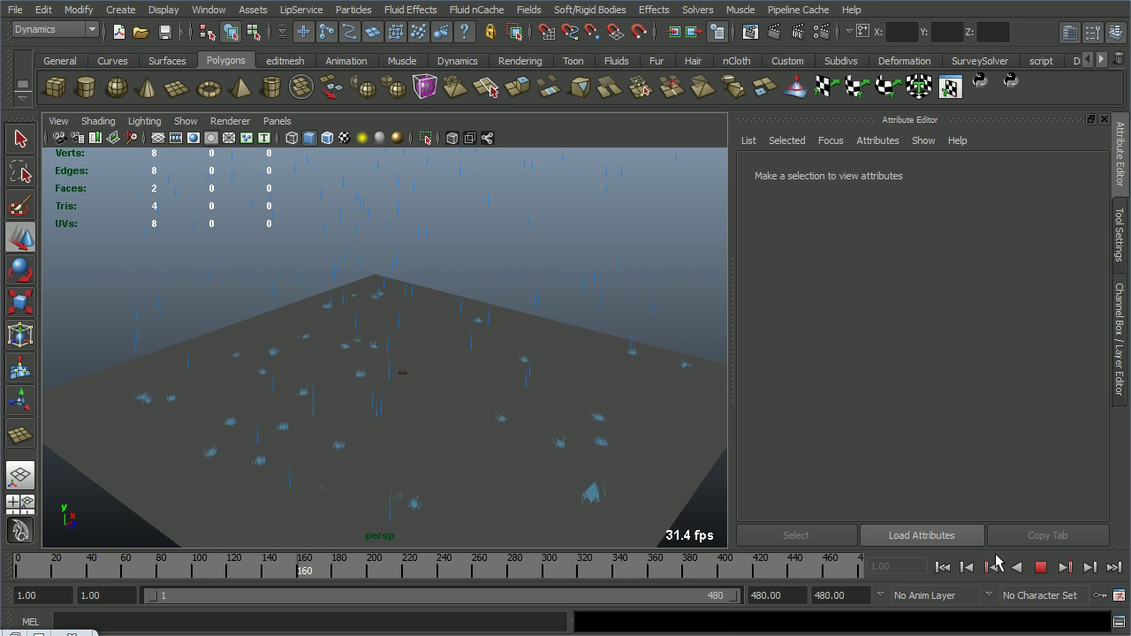
pyautogui.click(1041, 567)
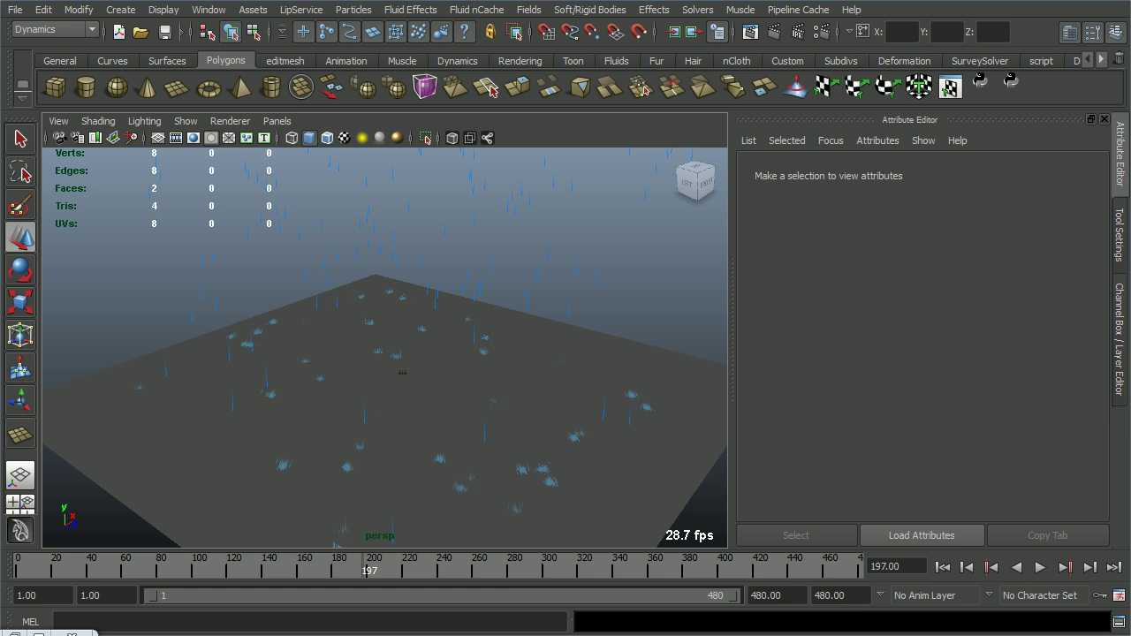
pyautogui.click(814, 625)
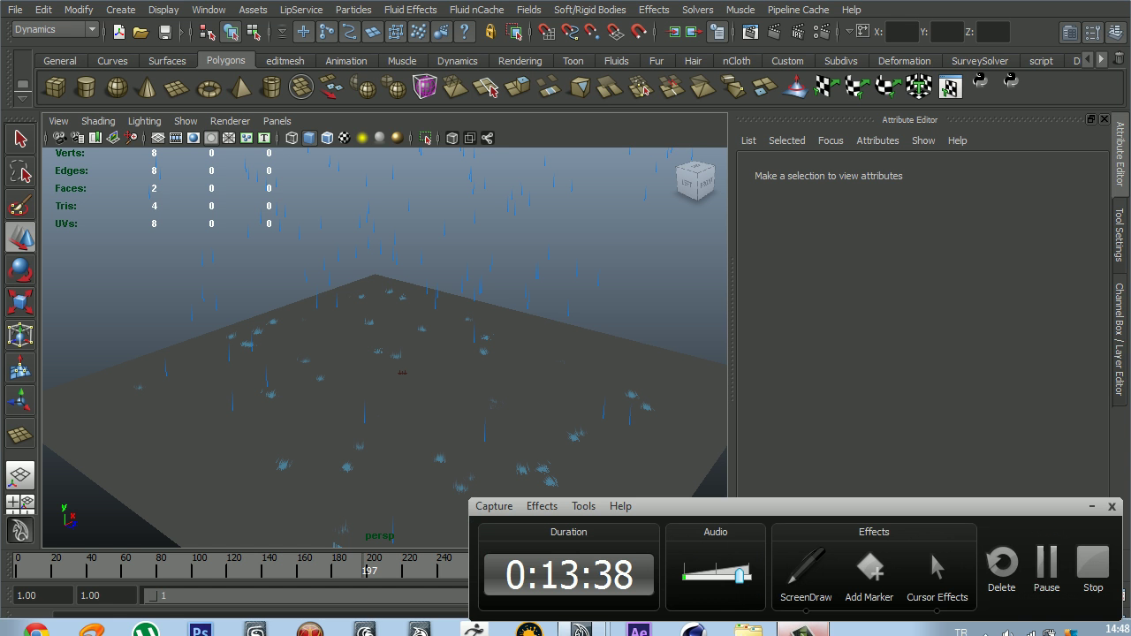